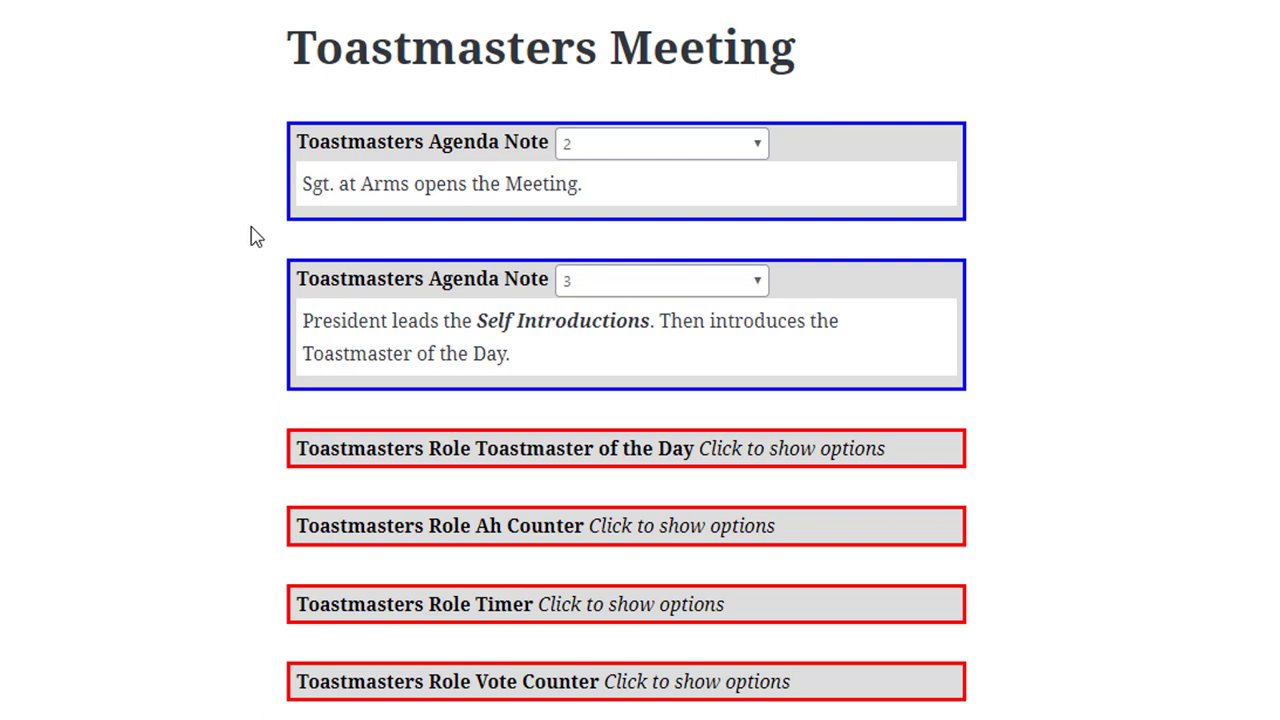
Allow 1 minute for the Sgt. at Arms agenda note and show the options of the Toastmaster of the Day role
left_click(767, 143)
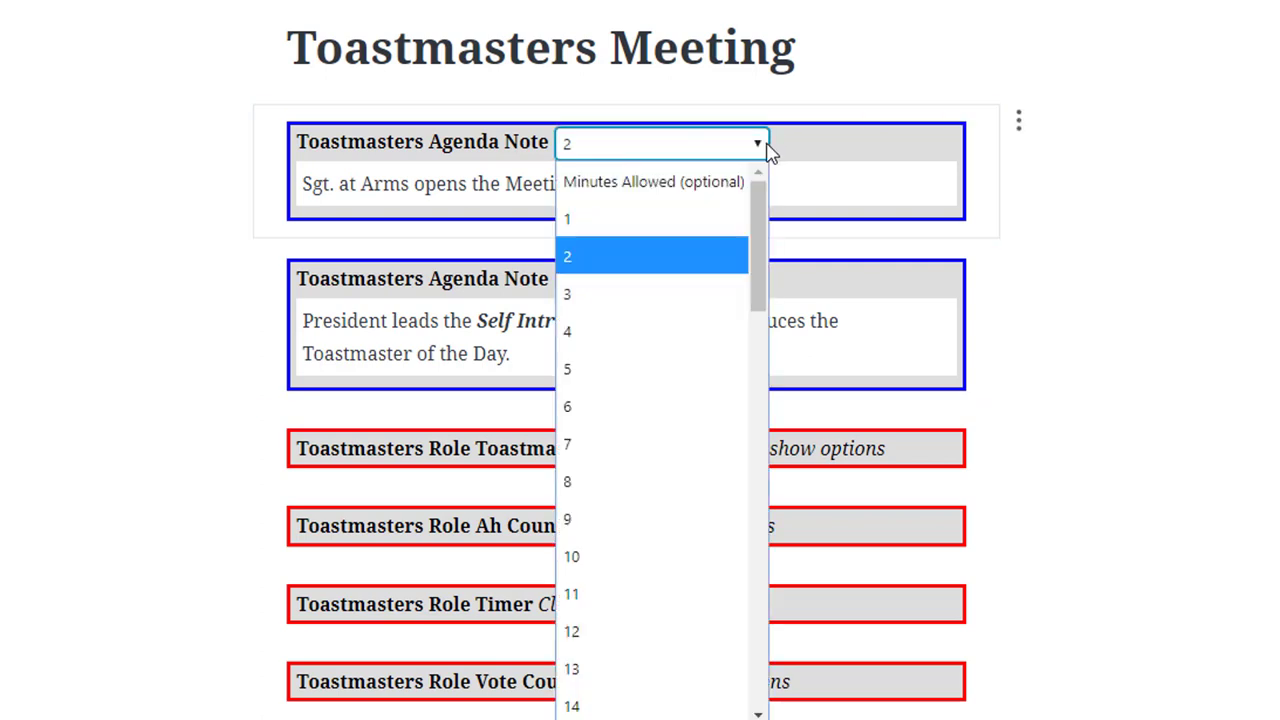
left_click(707, 229)
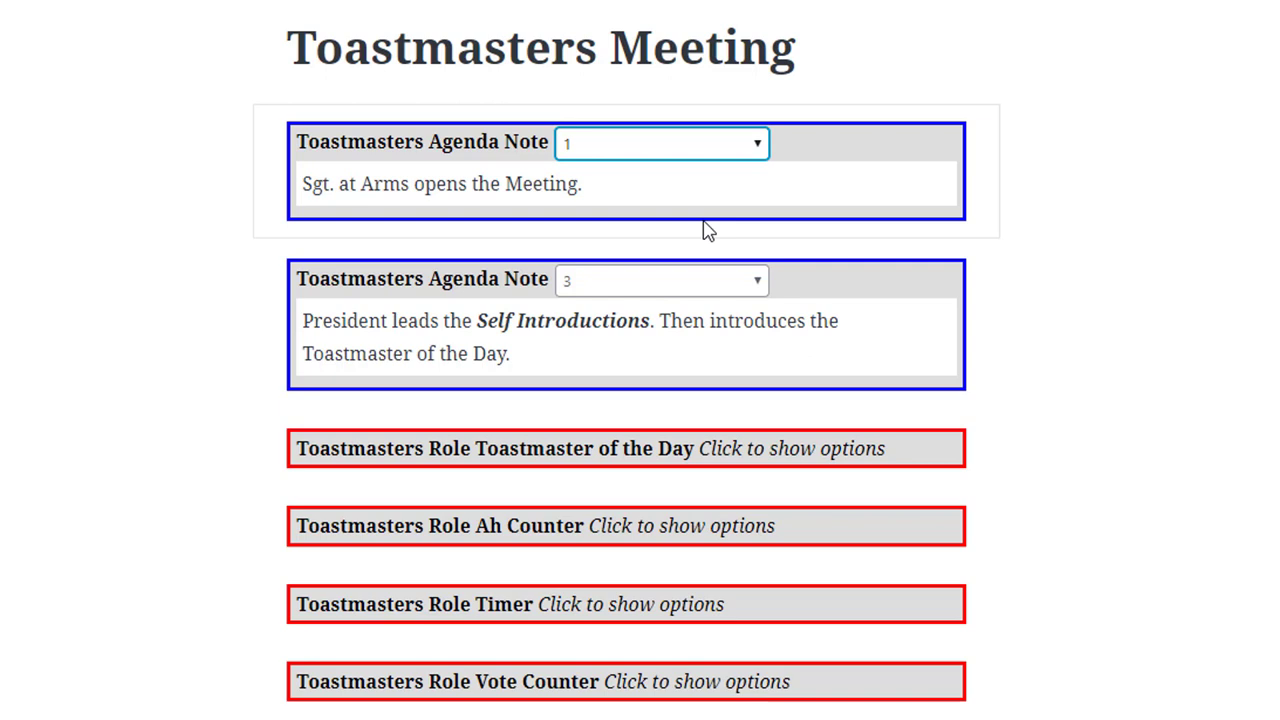
left_click(631, 447)
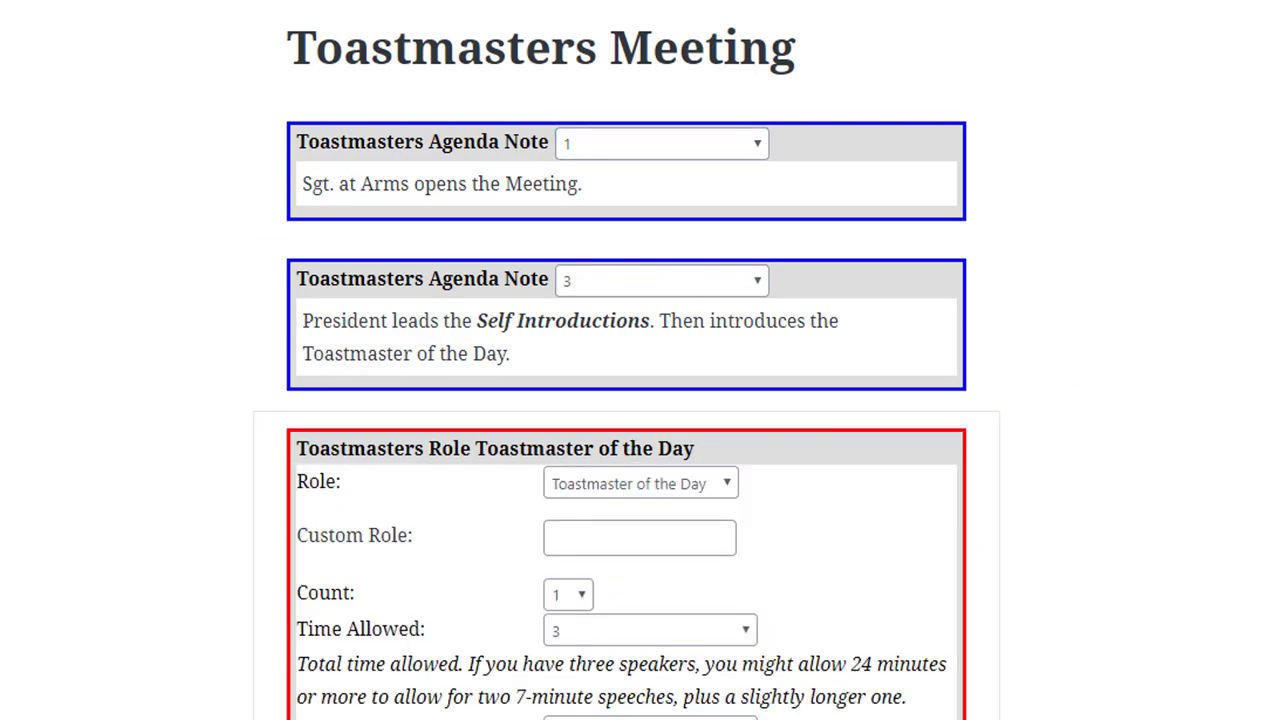
left_click_drag(1279, 170, 1279, 300)
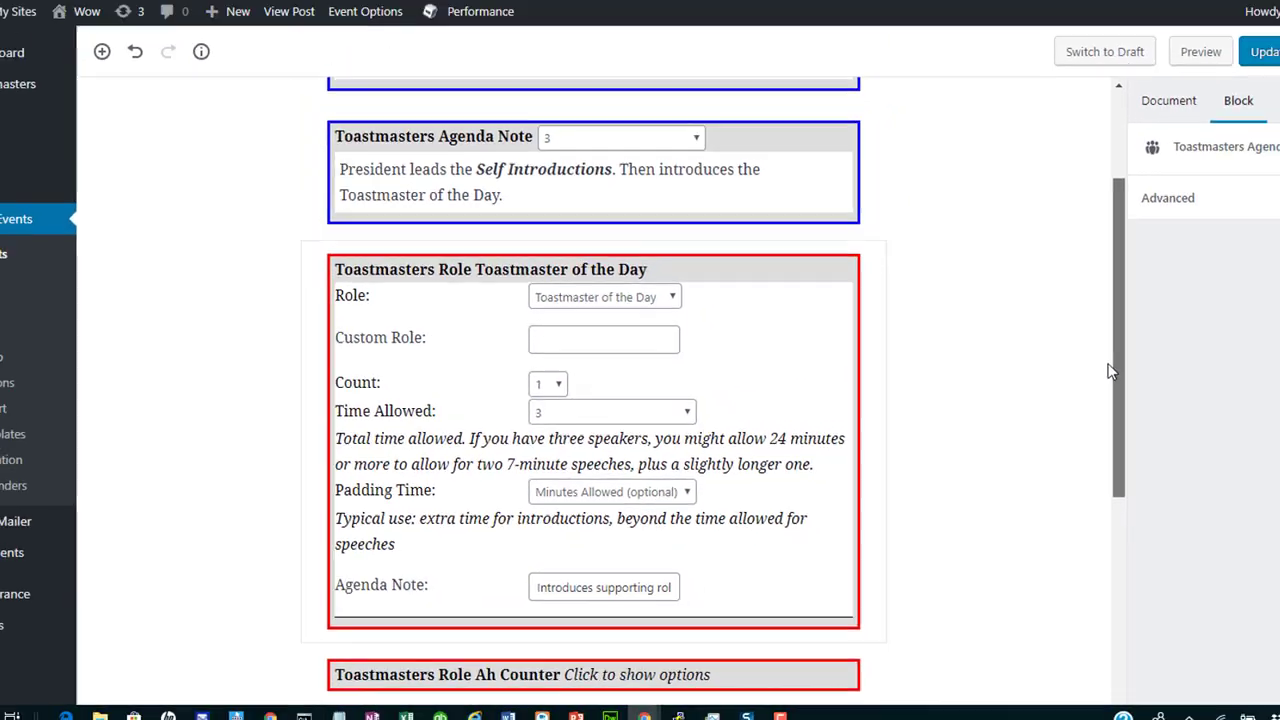
left_click_drag(1110, 371, 1110, 205)
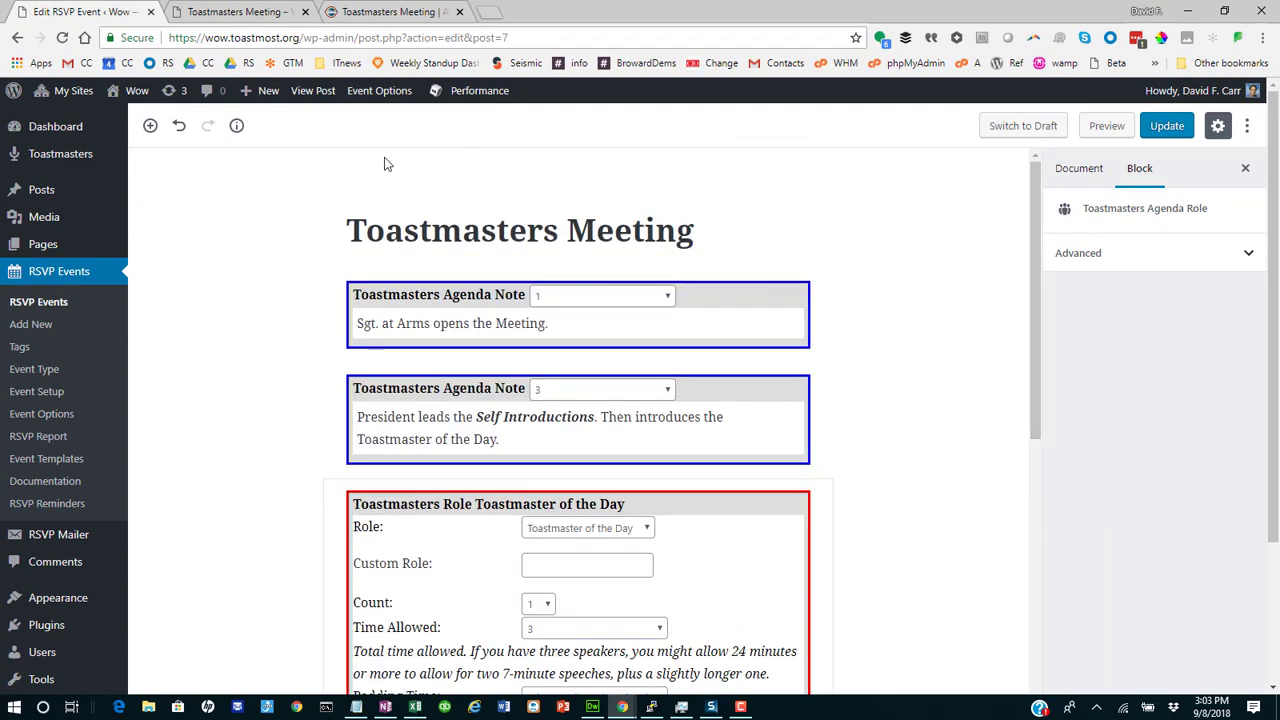
Switch to the September 4 meeting's signup page and take the Timer role
left_click(228, 12)
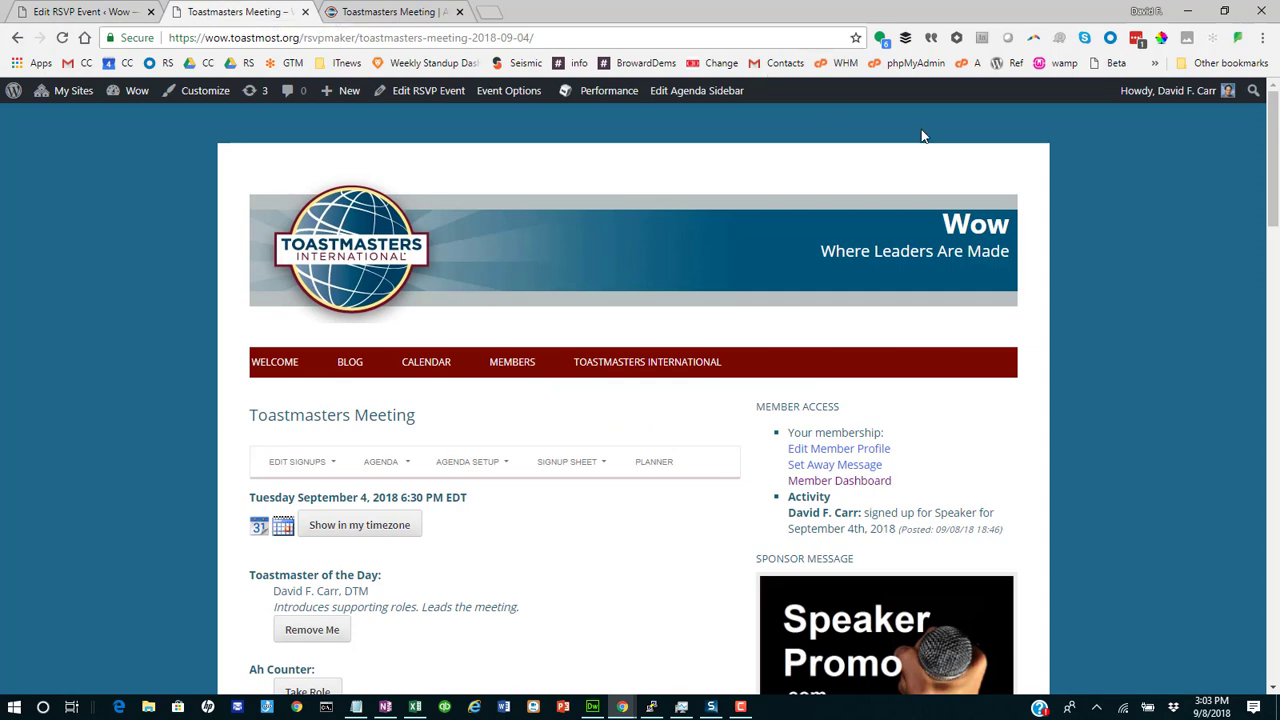
left_click_drag(1275, 148, 1277, 252)
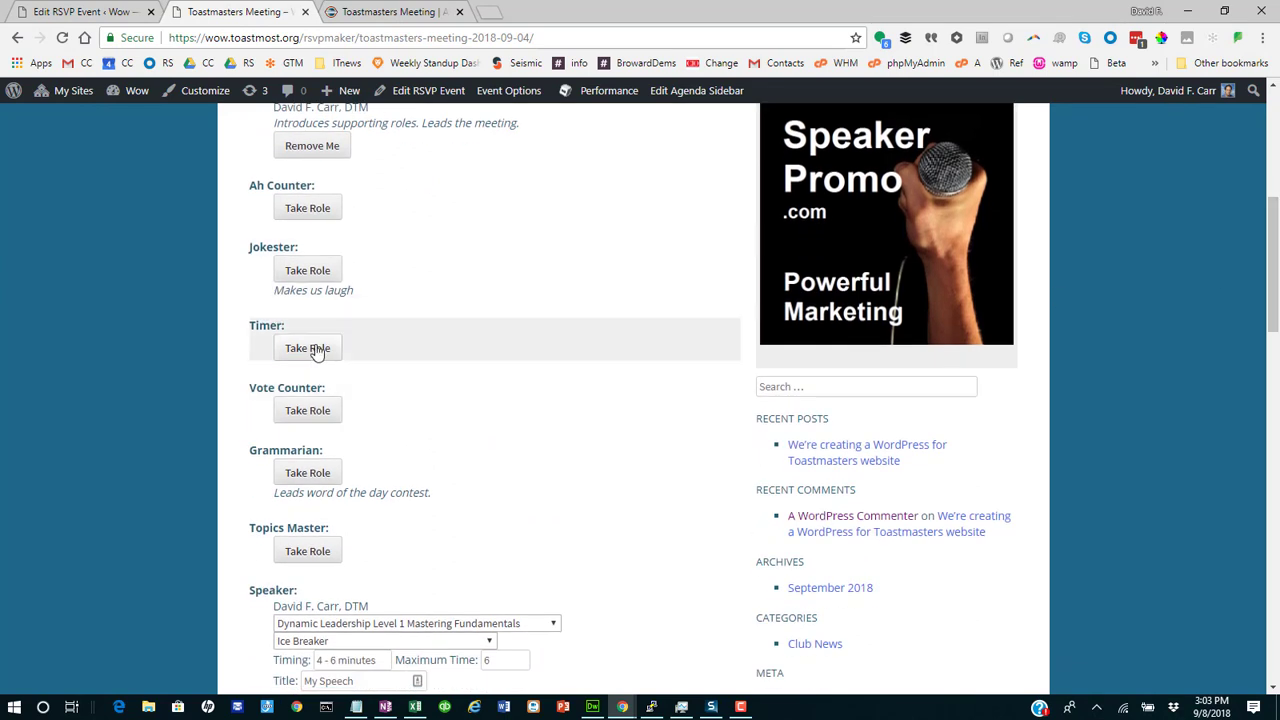
left_click(316, 352)
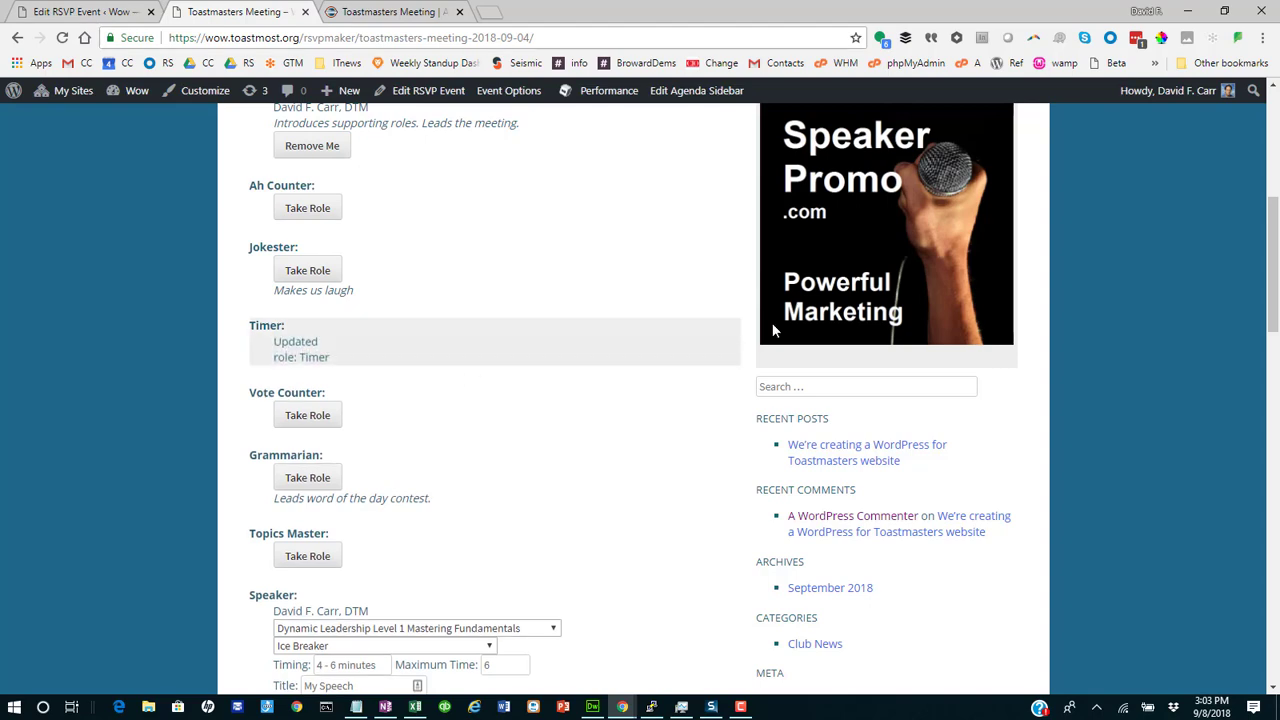
Extend the first speaker's introduction to "More about my speech. Much more" and update the role
left_click_drag(1276, 312, 1273, 357)
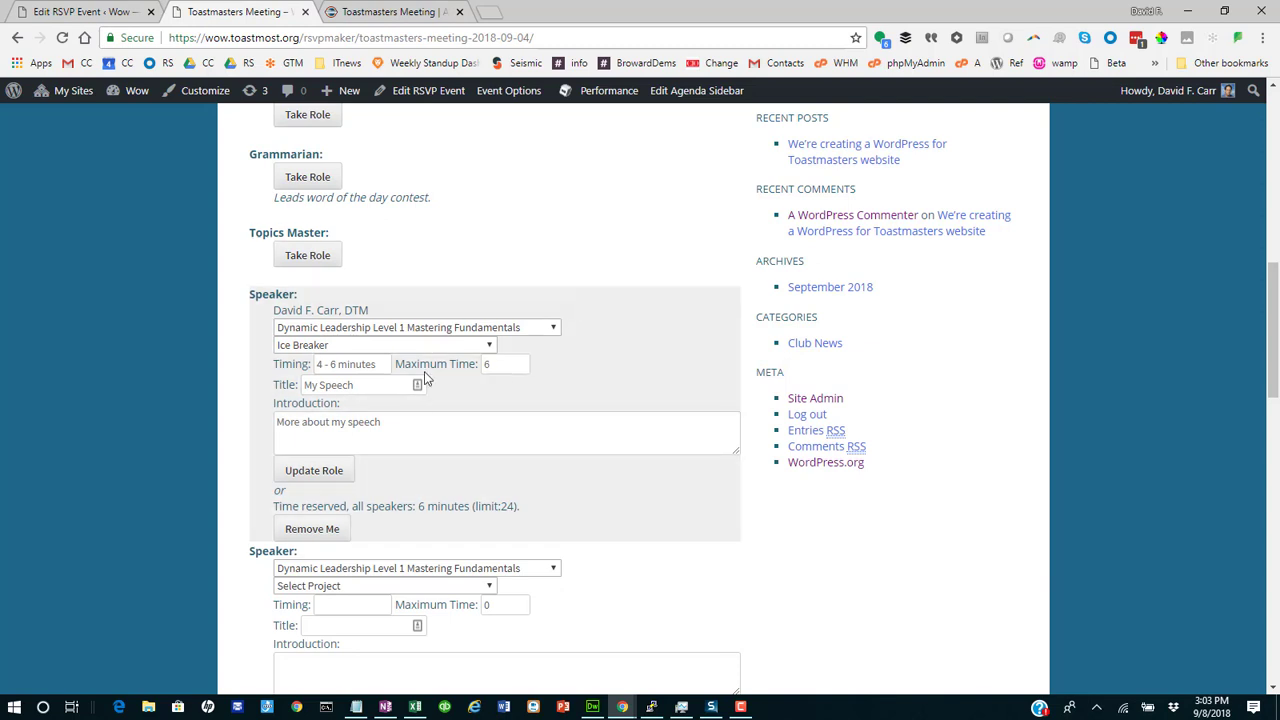
left_click(408, 426)
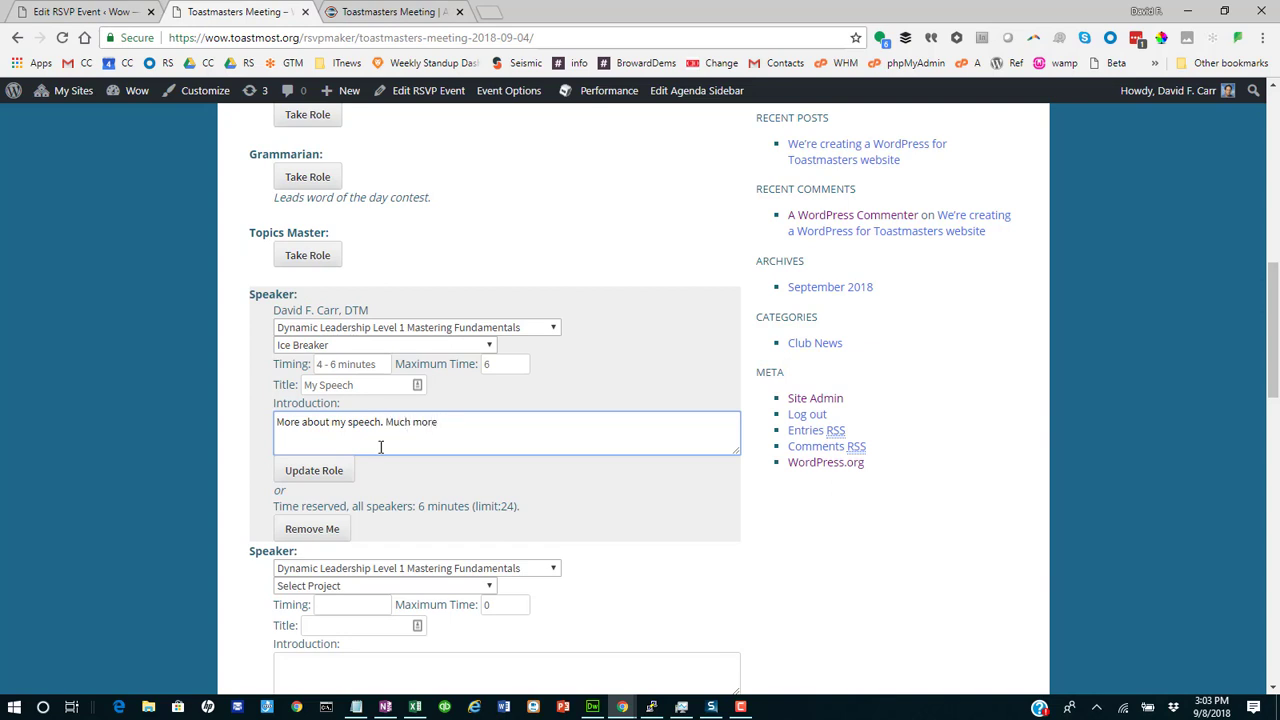
left_click(322, 470)
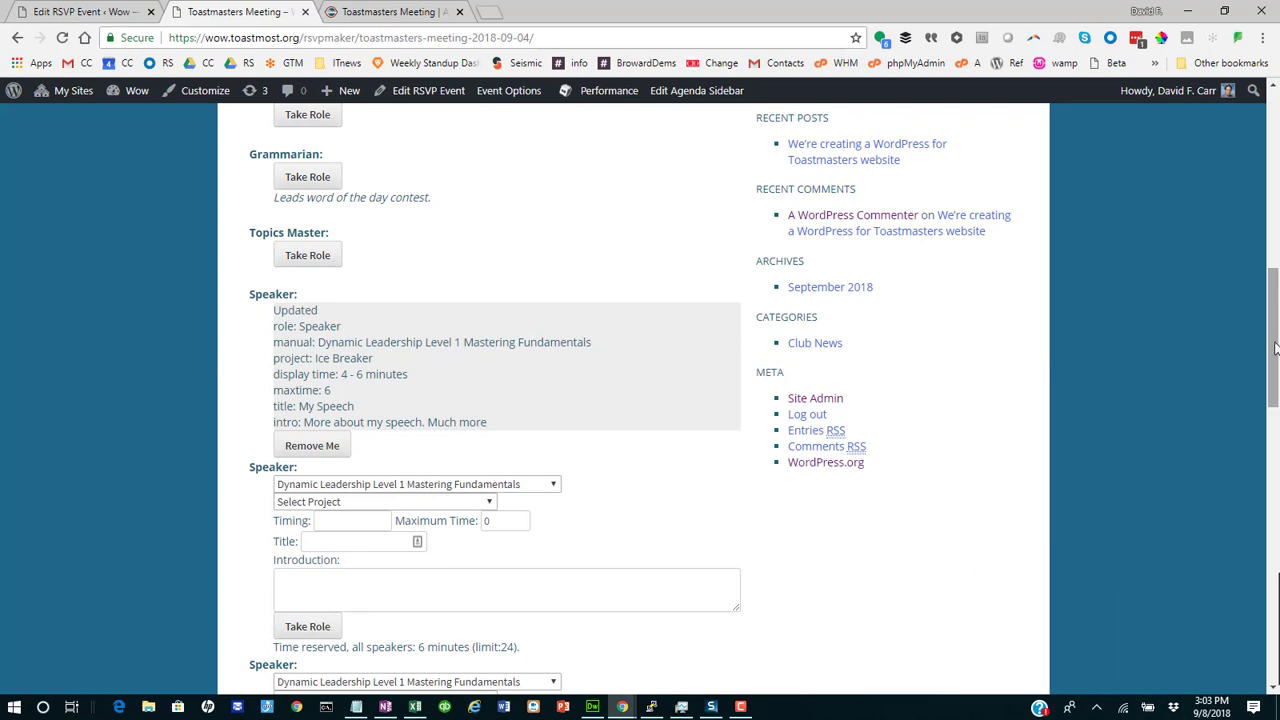
Show the September 4 meeting's agenda without printing, compare it with Club Awesome's August 31 agenda, and close the September 4 one
left_click_drag(1275, 347, 1277, 228)
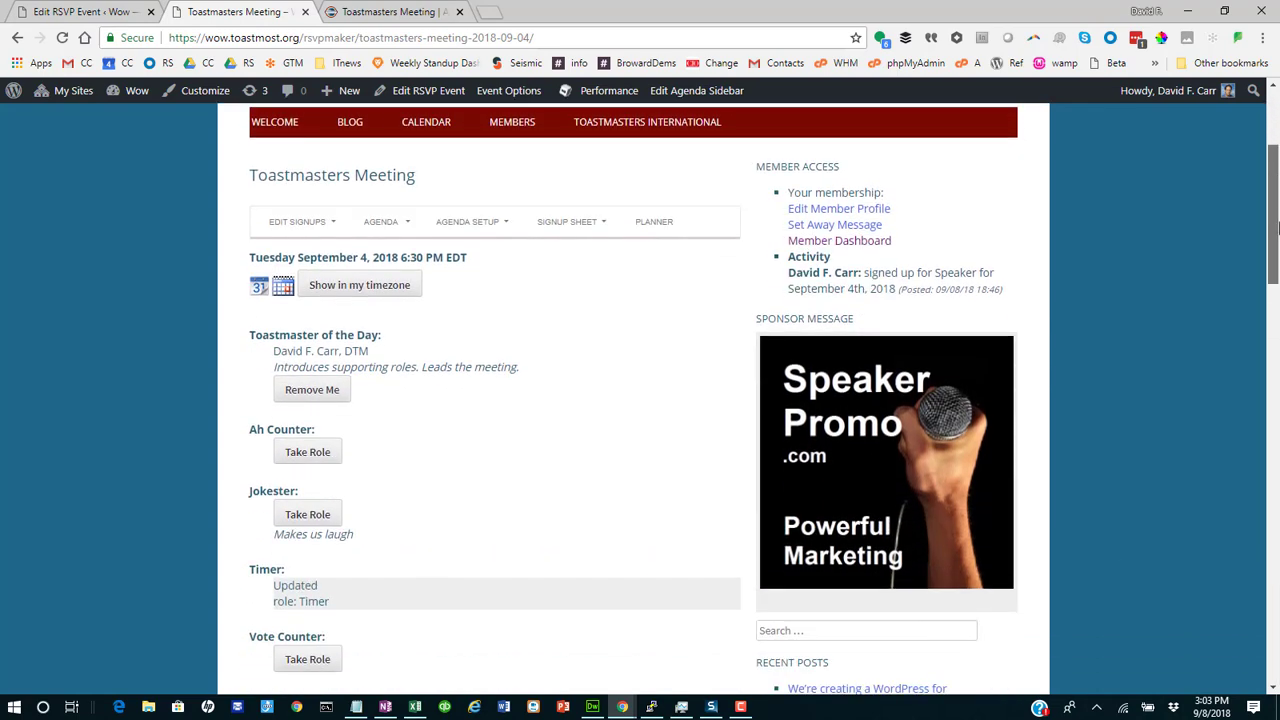
mouse_move(378, 226)
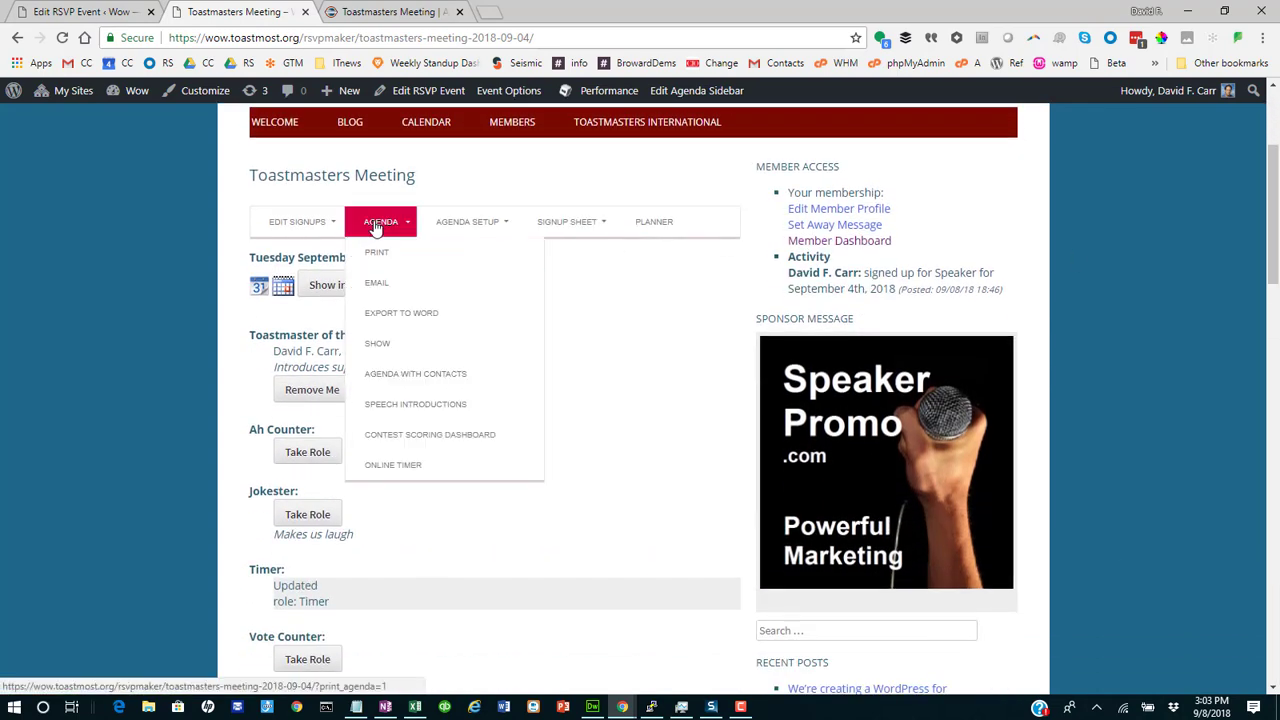
left_click(396, 355)
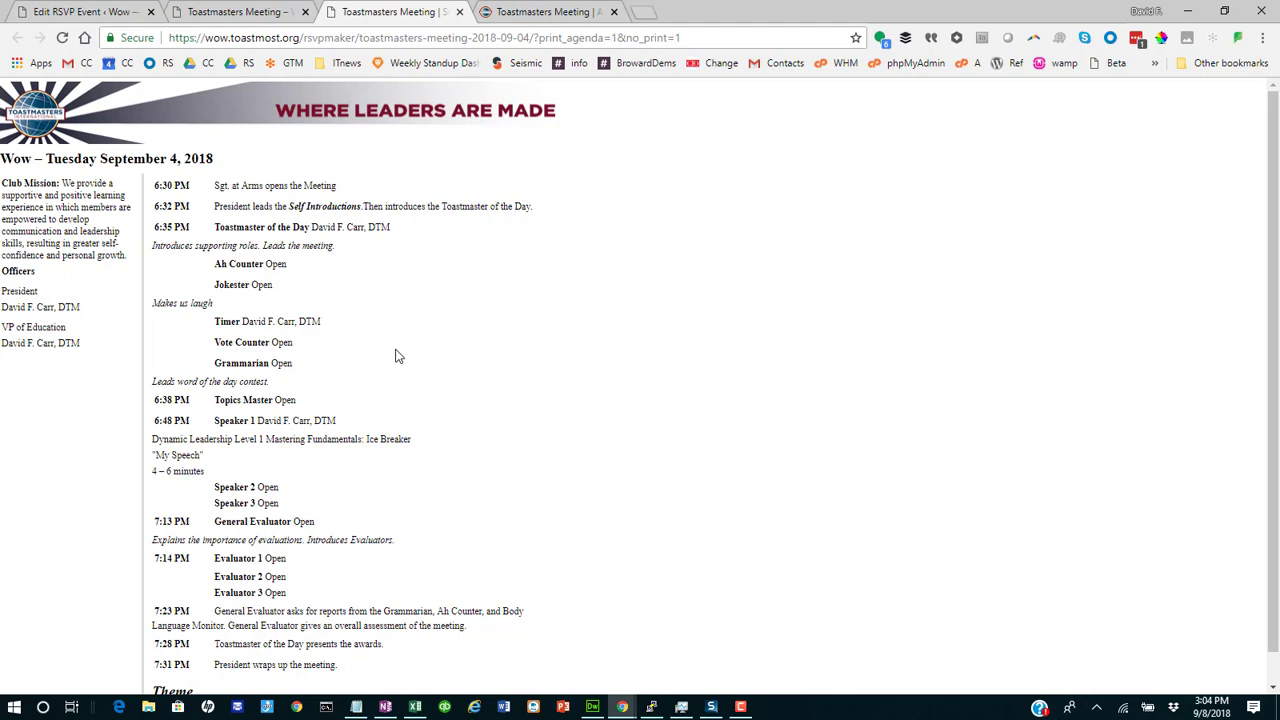
left_click(535, 12)
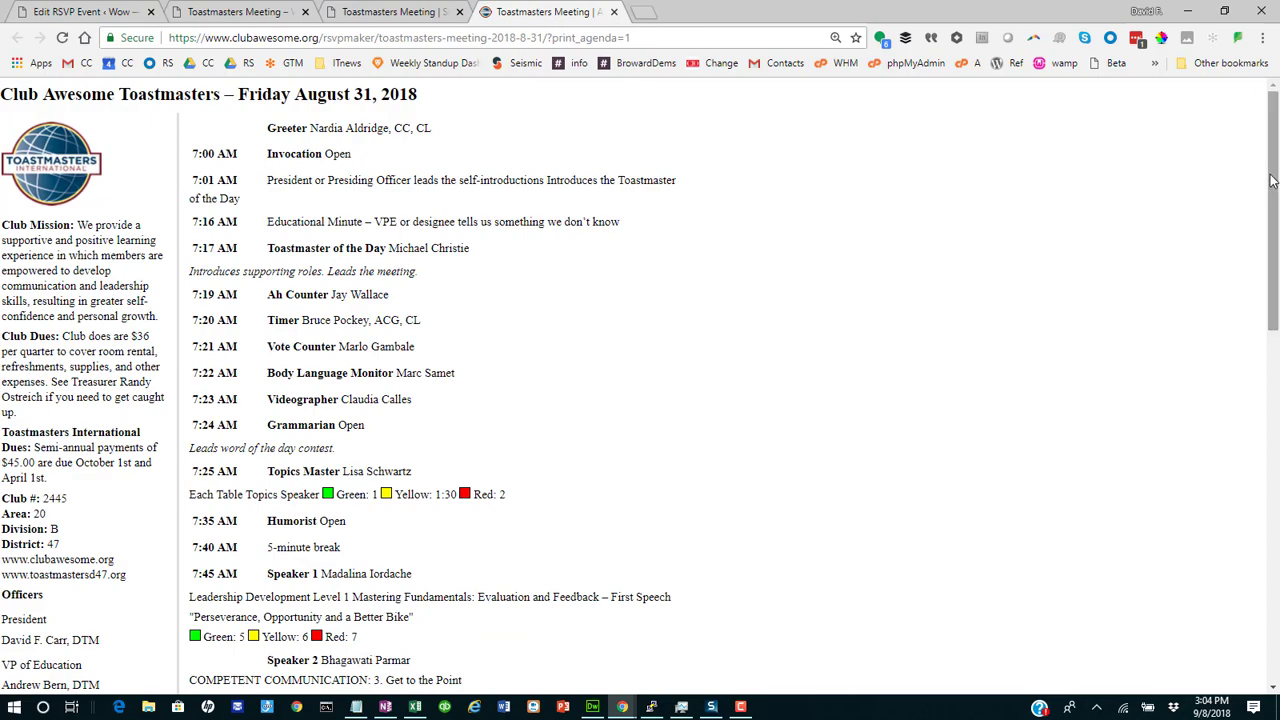
mouse_move(1272, 180)
left_mouse_down()
mouse_move(1276, 420)
mouse_move(1277, 160)
left_mouse_up()
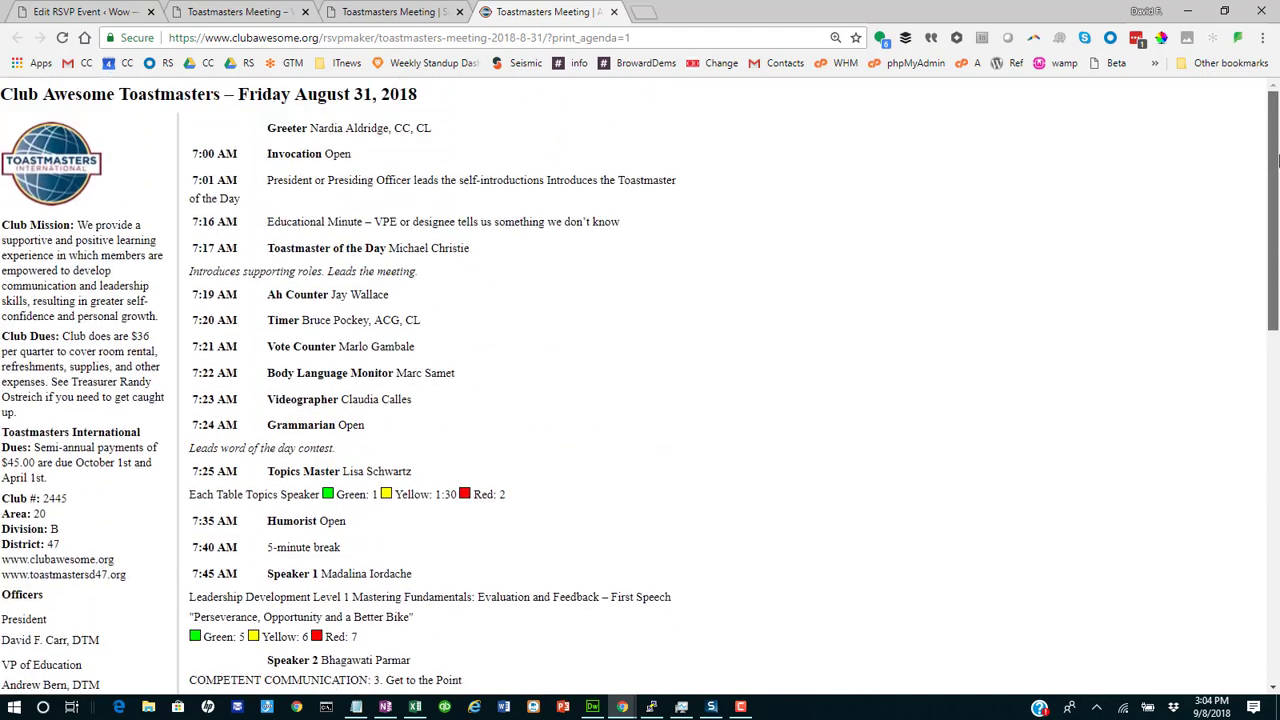
left_click(376, 10)
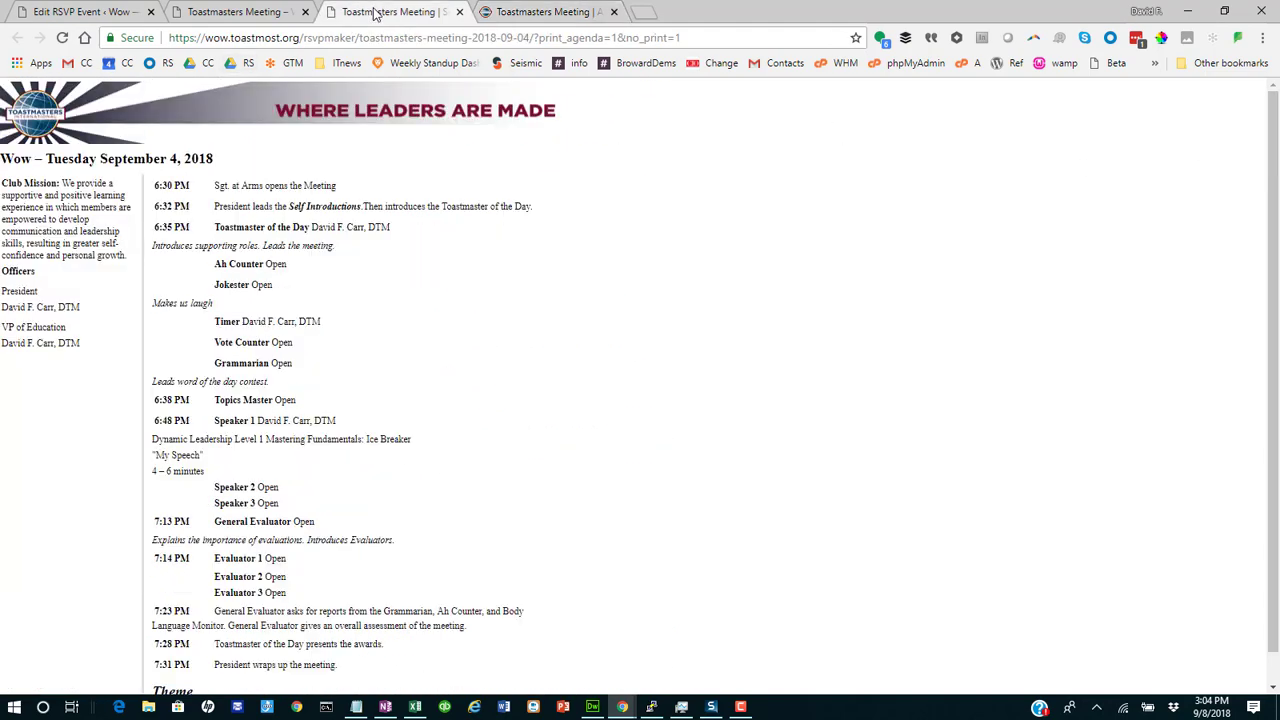
left_click(459, 11)
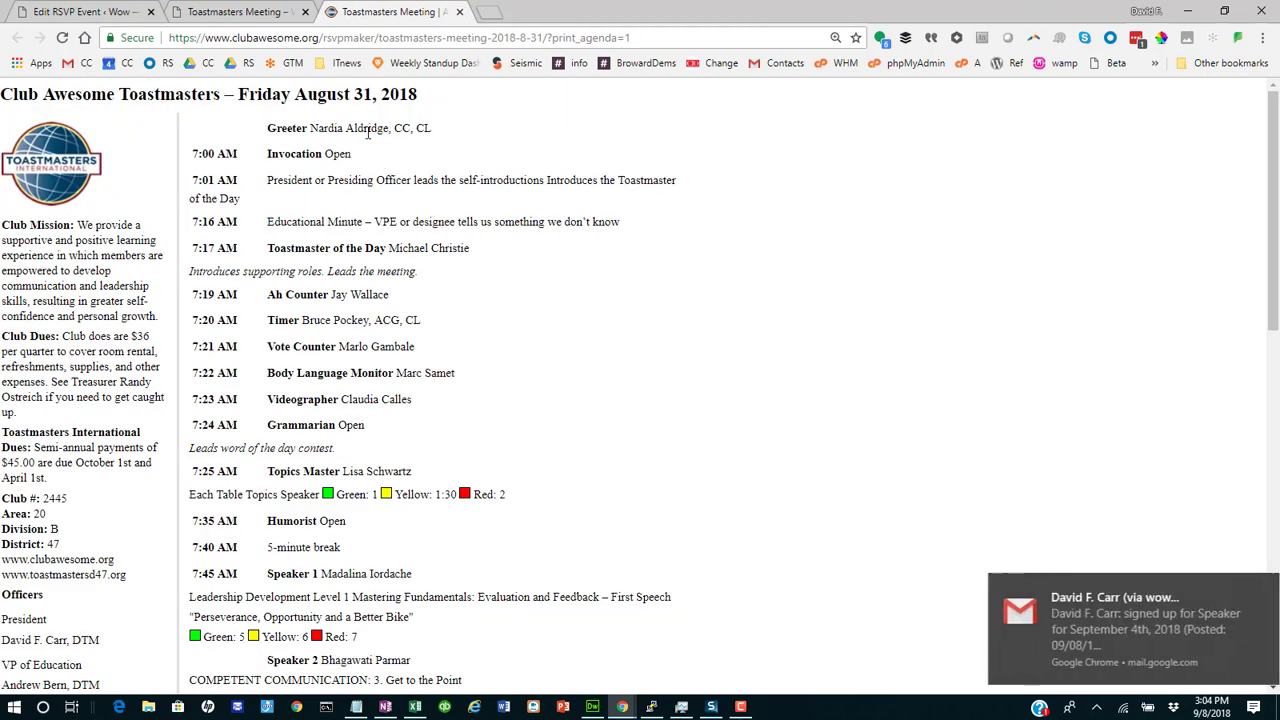
Email the September 4 agenda to all members with the note "We really need help filling these roles."
left_click(248, 11)
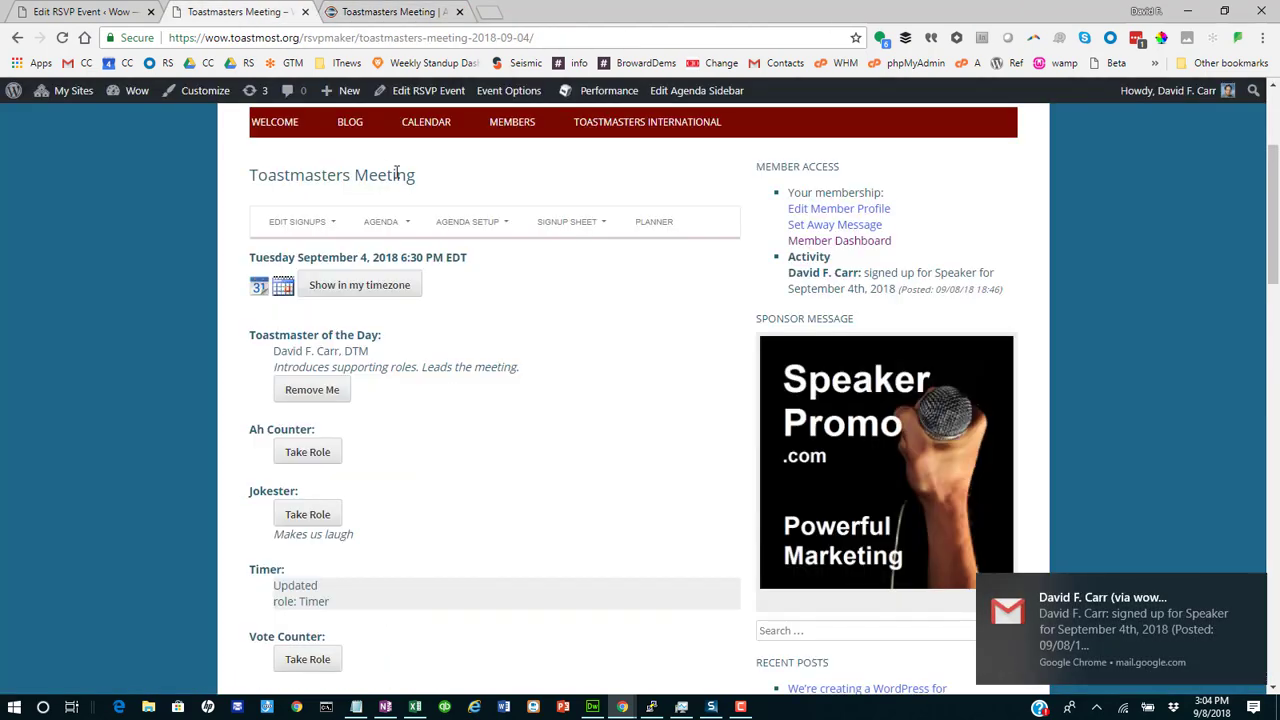
mouse_move(386, 222)
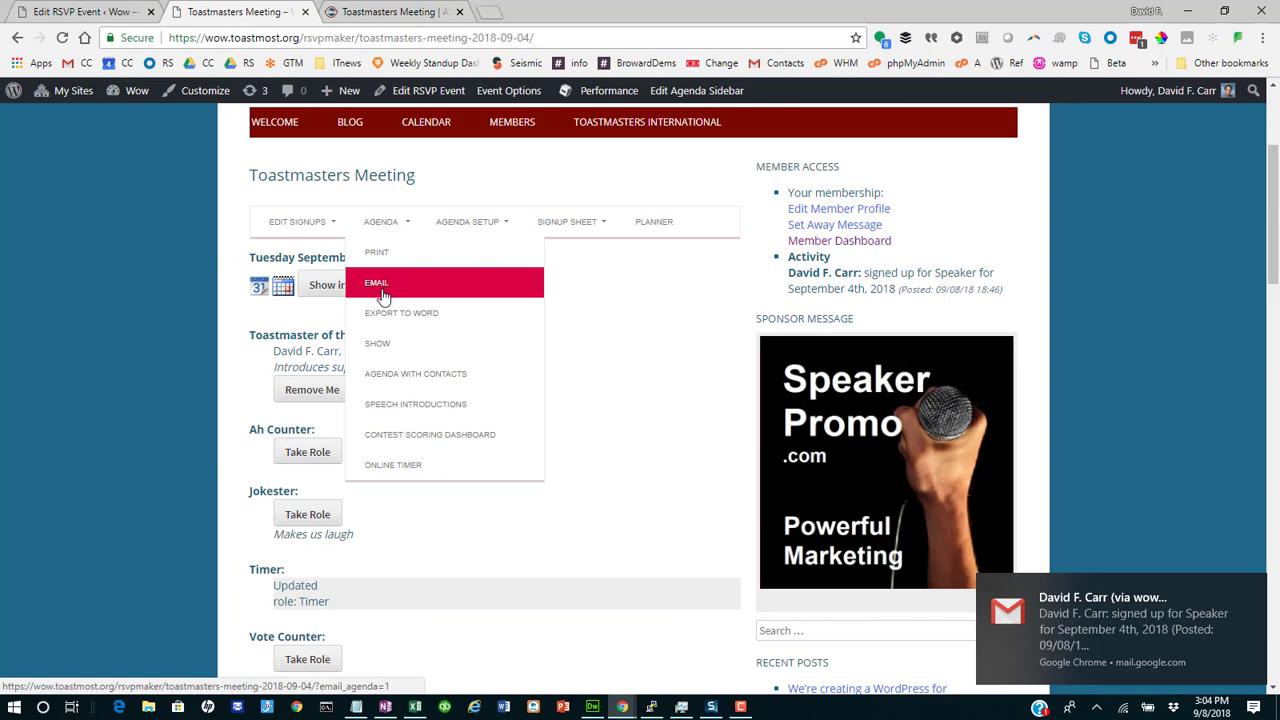
left_click(383, 290)
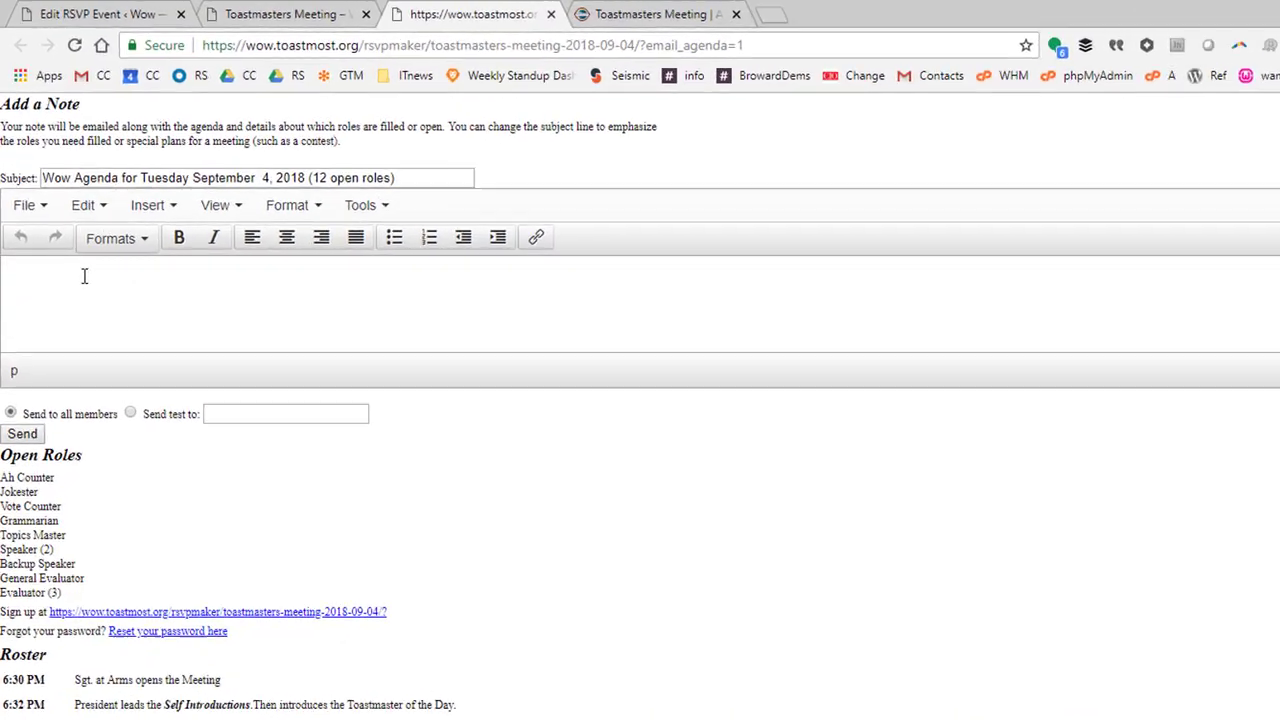
left_click(69, 230)
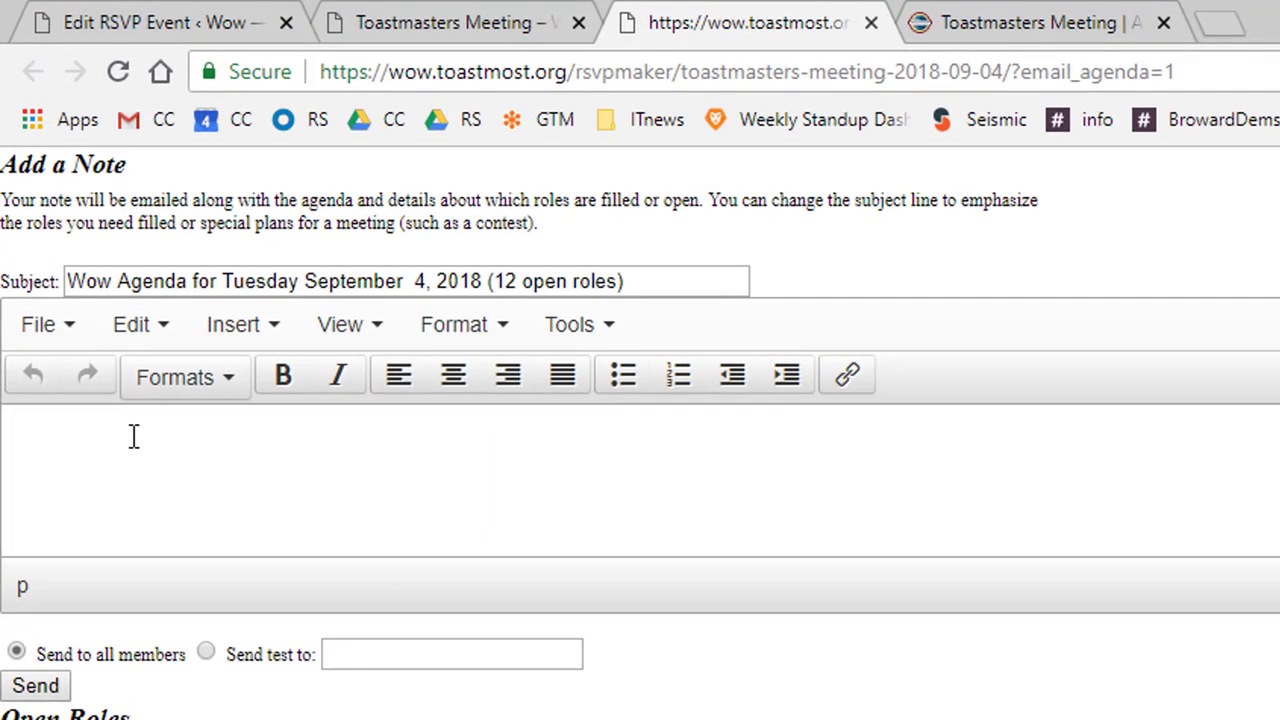
type("We really ")
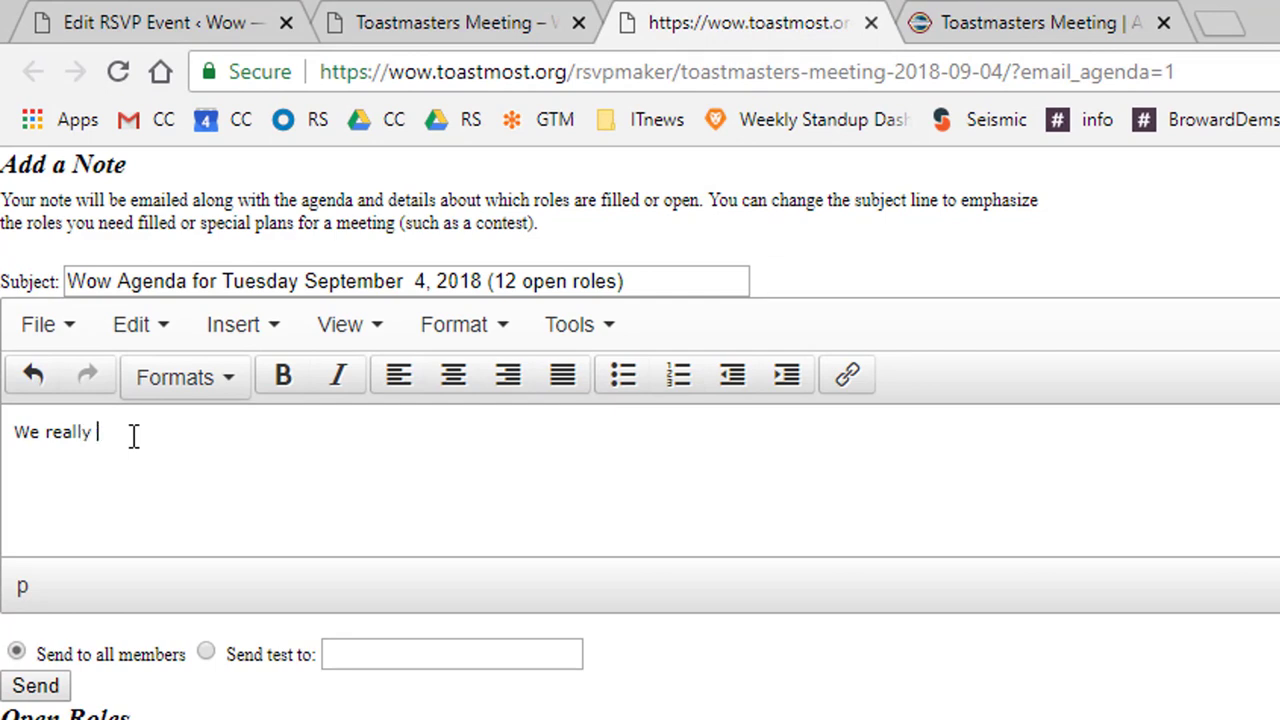
type("need help filling these roles.")
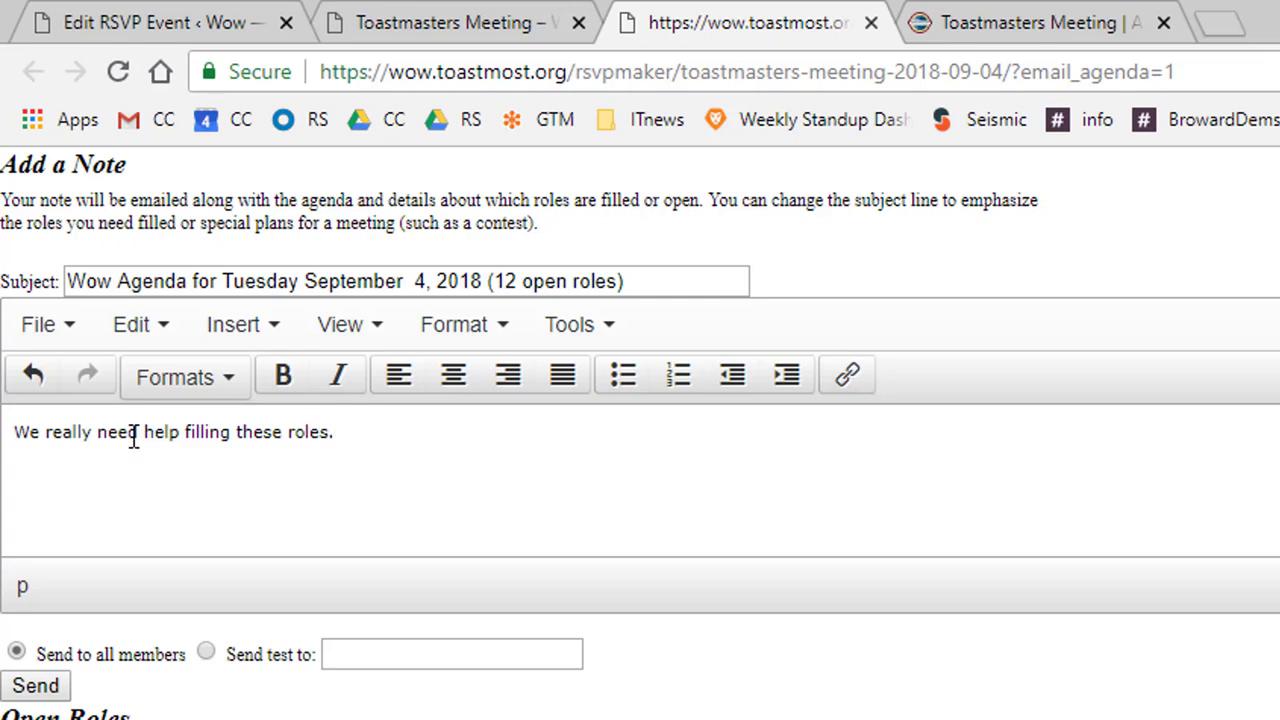
left_click(40, 690)
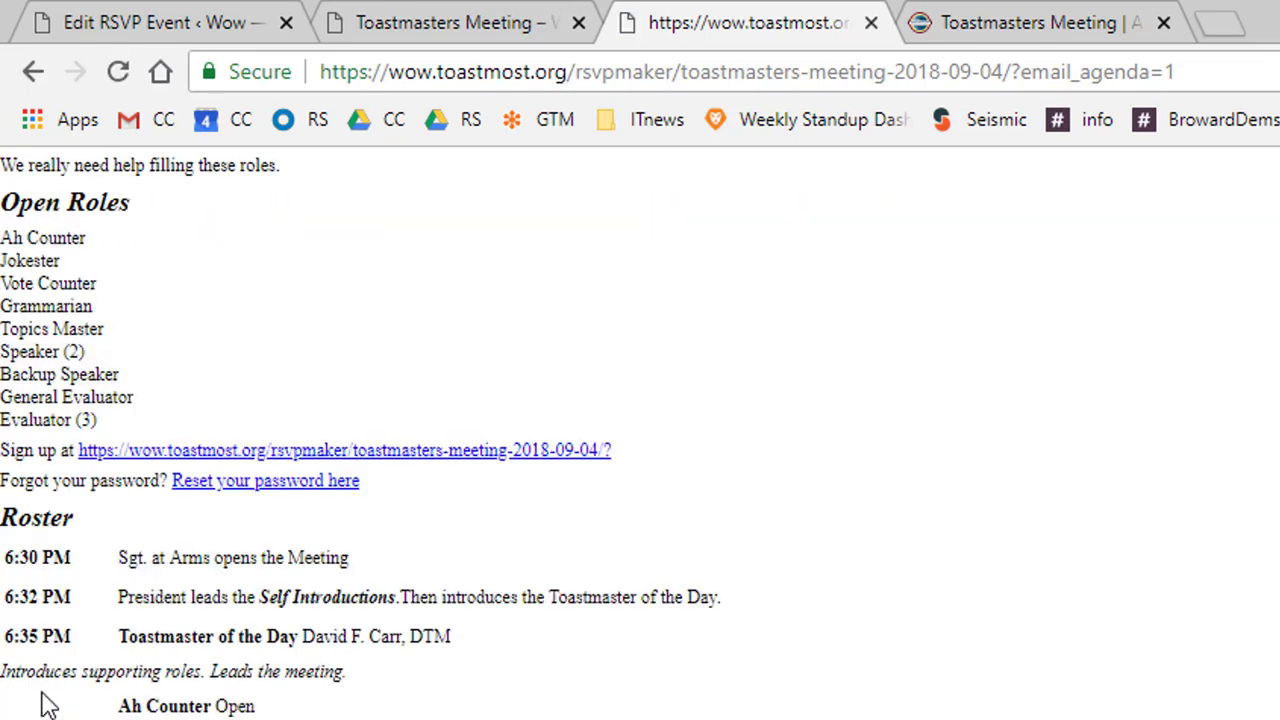
left_click(871, 23)
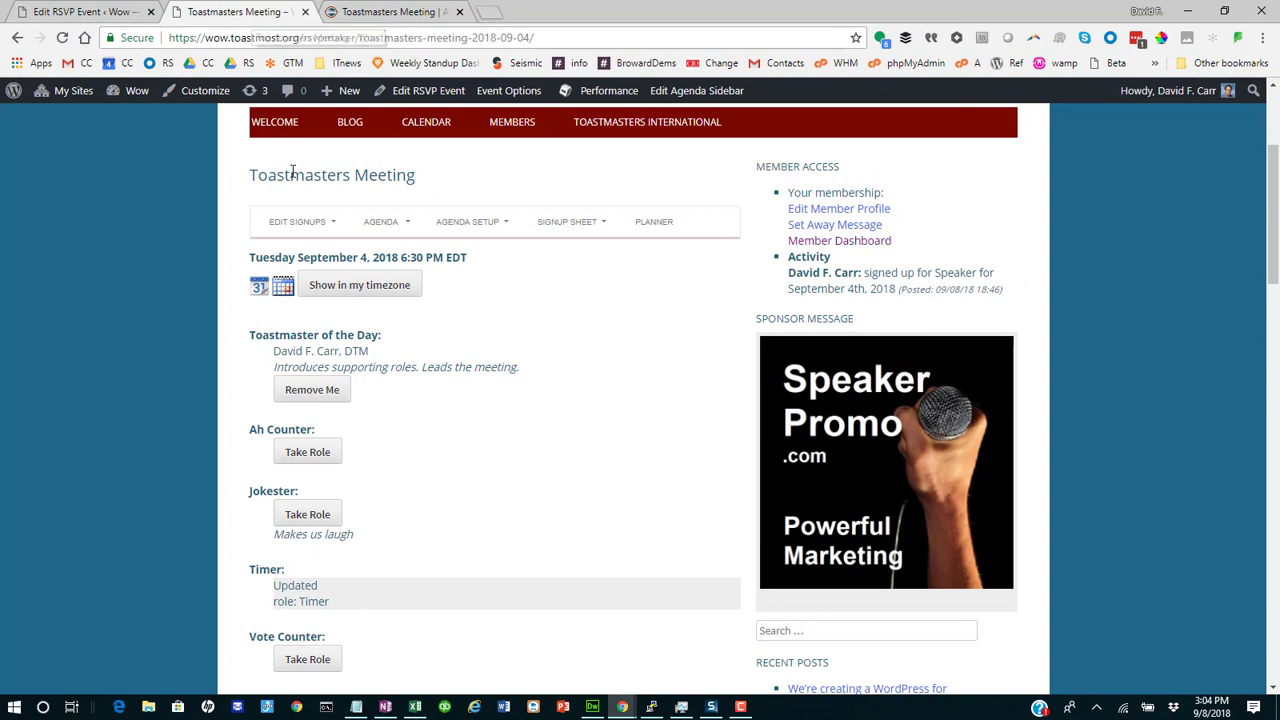
Open the meeting's signups for editing and review the member assignment and timing options for each role
mouse_move(438, 321)
left_click(300, 225)
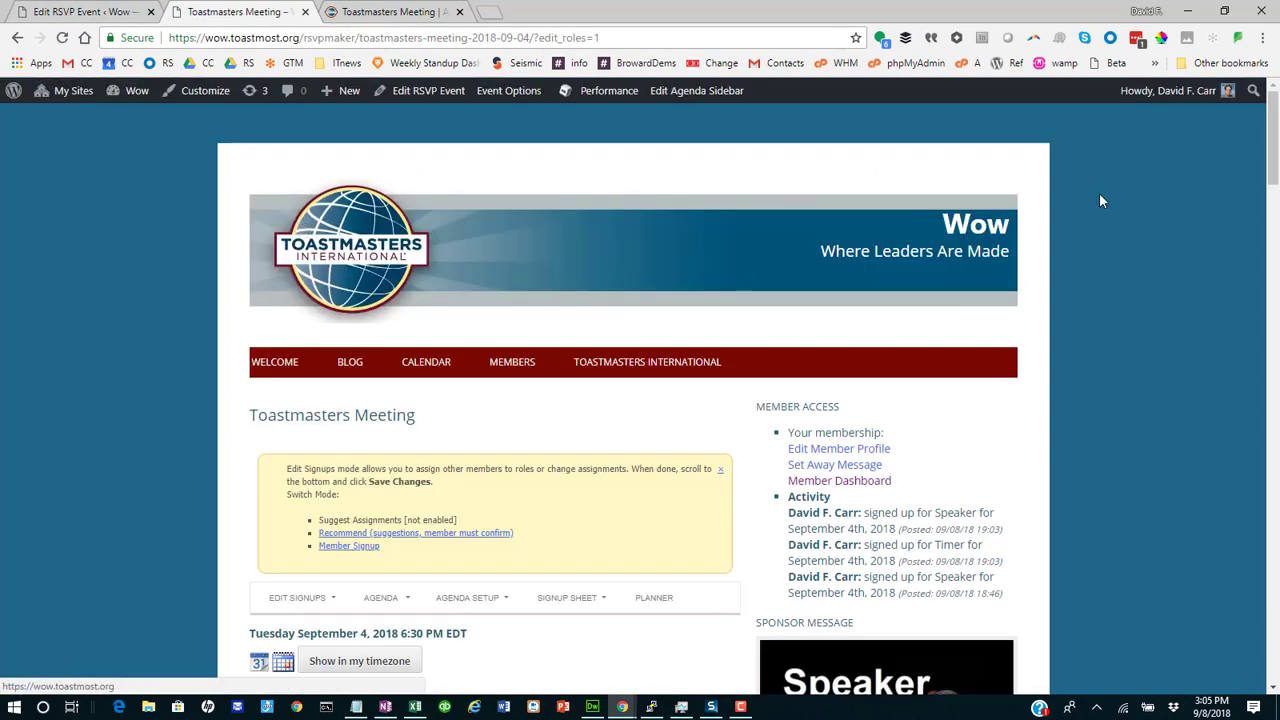
left_click_drag(1273, 148, 1276, 232)
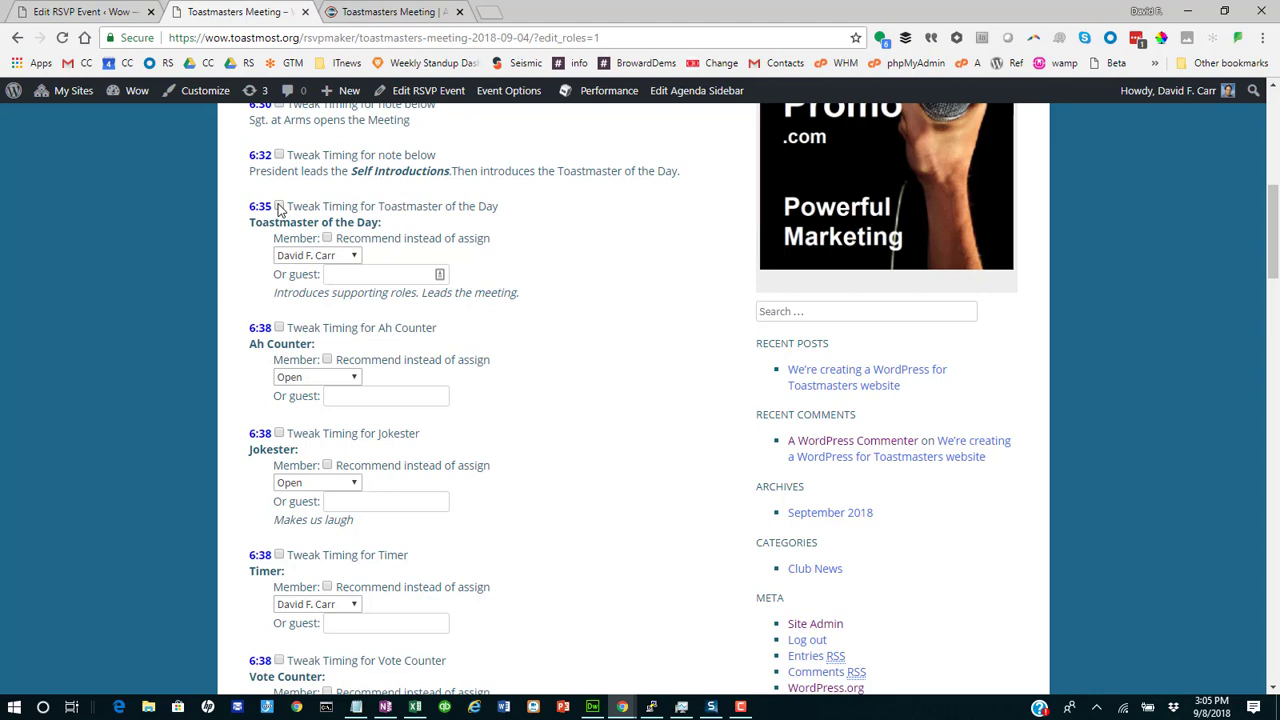
Return to the event editor and remove the "Sgt. at Arms opens the Meeting" agenda note block
left_click(62, 14)
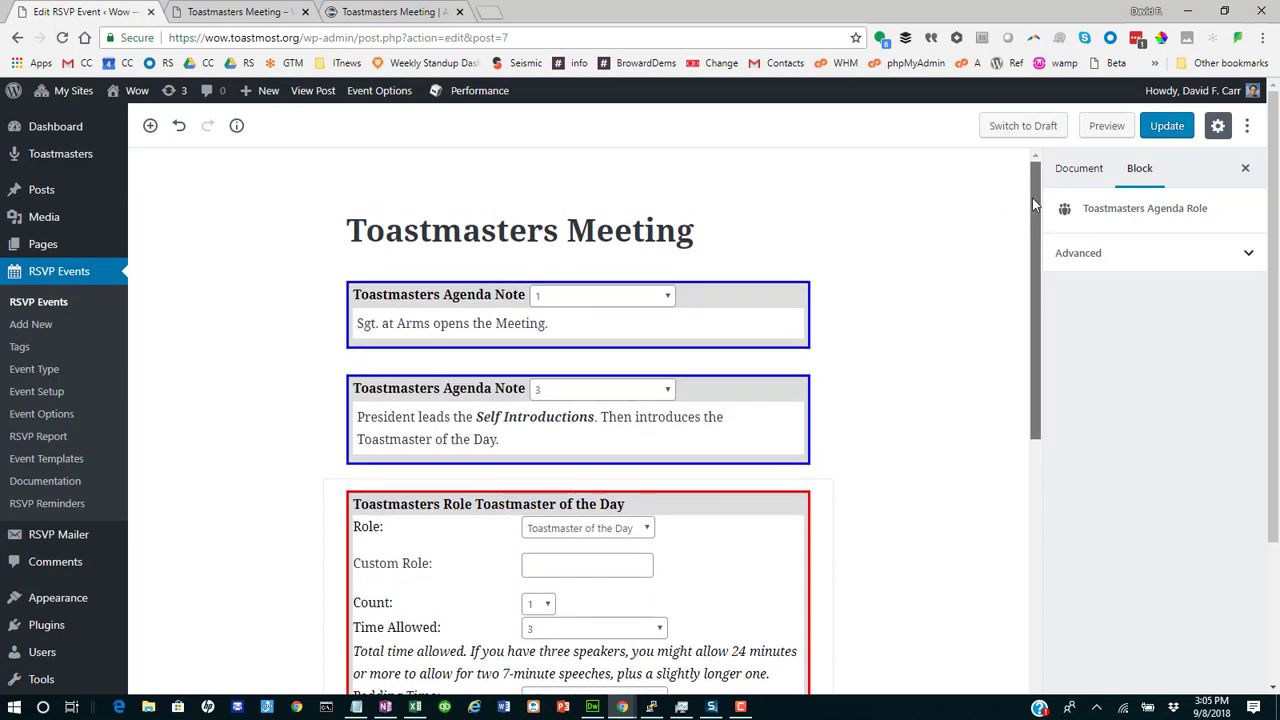
left_click_drag(1032, 194, 1032, 244)
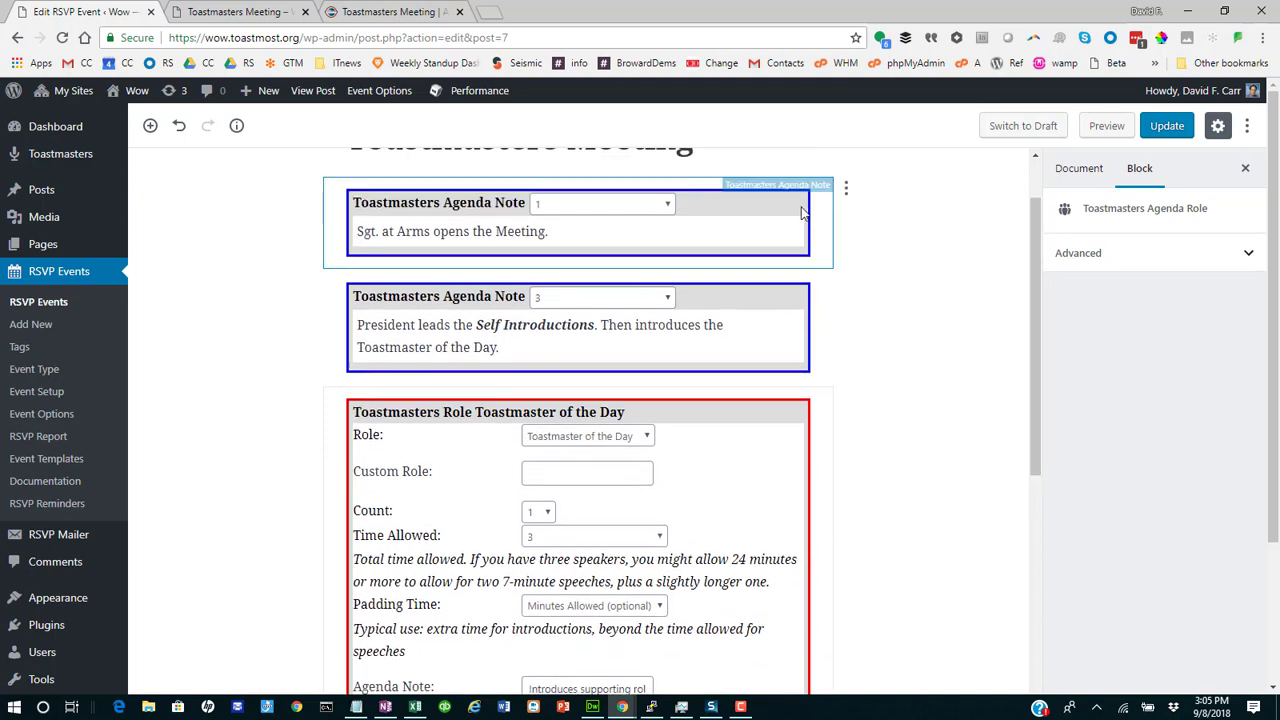
left_click(846, 192)
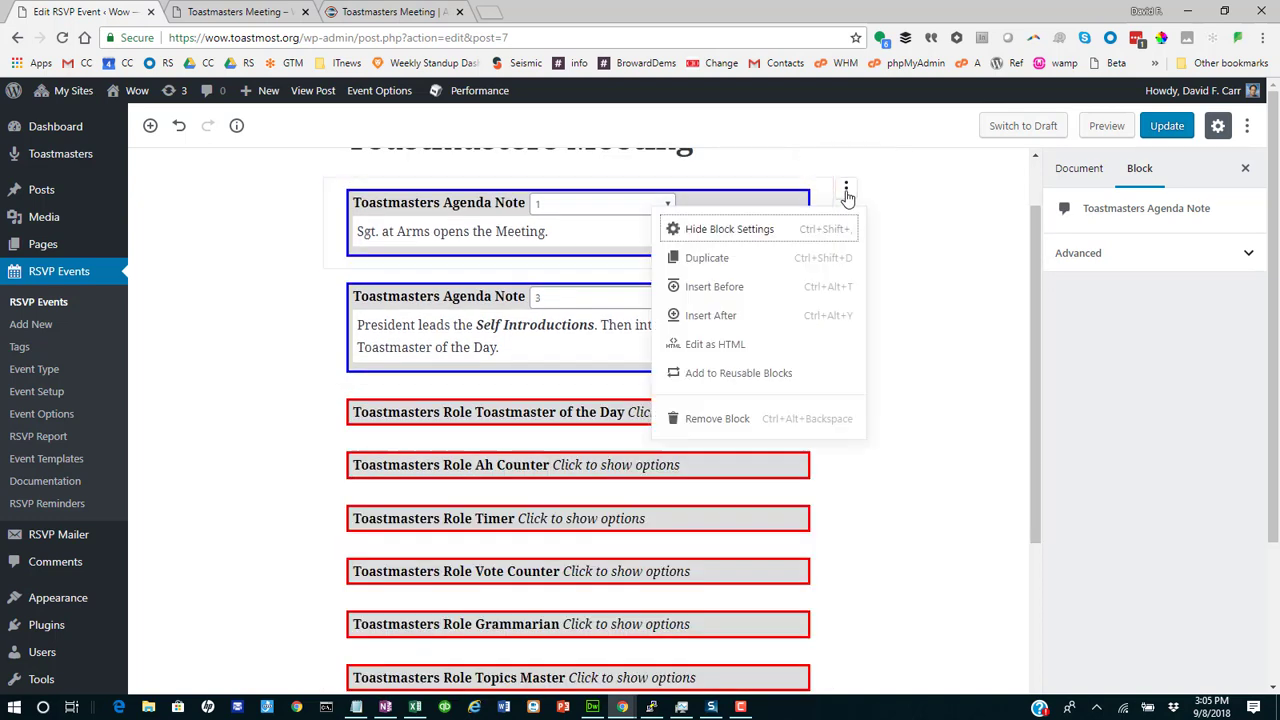
left_click(731, 419)
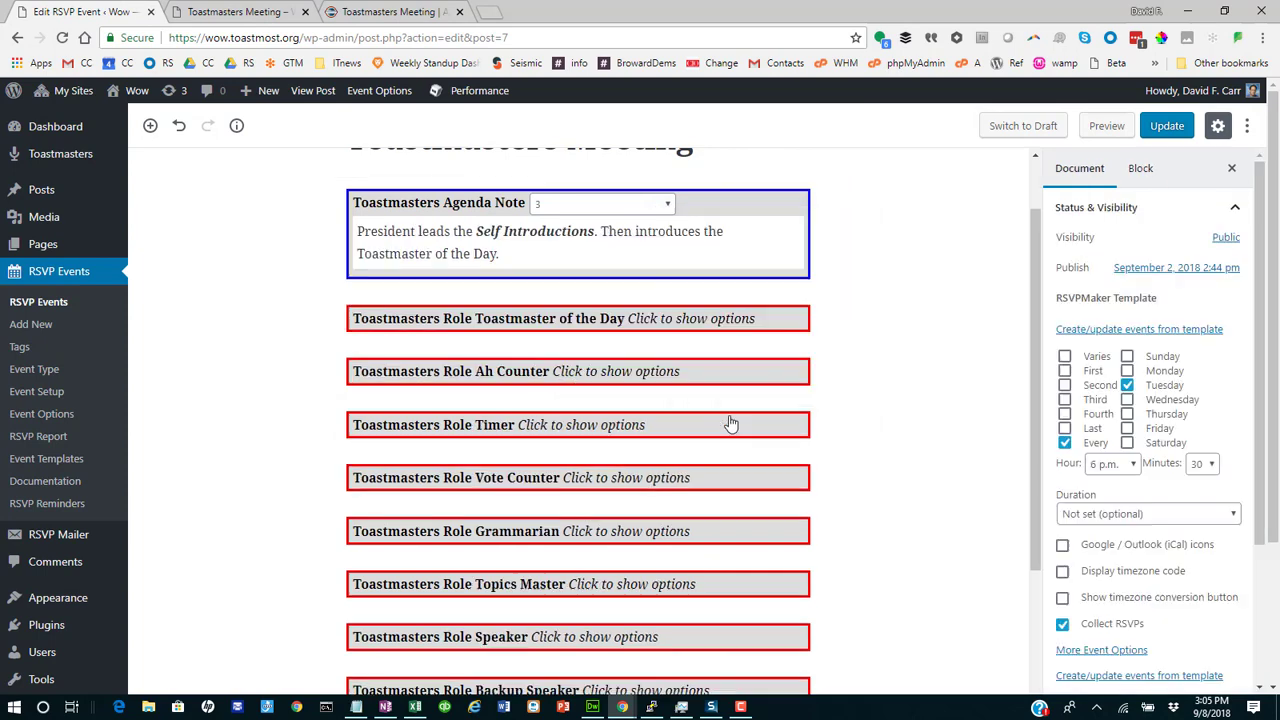
Italicize the word "Day" in the agenda note about the President leading the Self Introductions
left_click(573, 252)
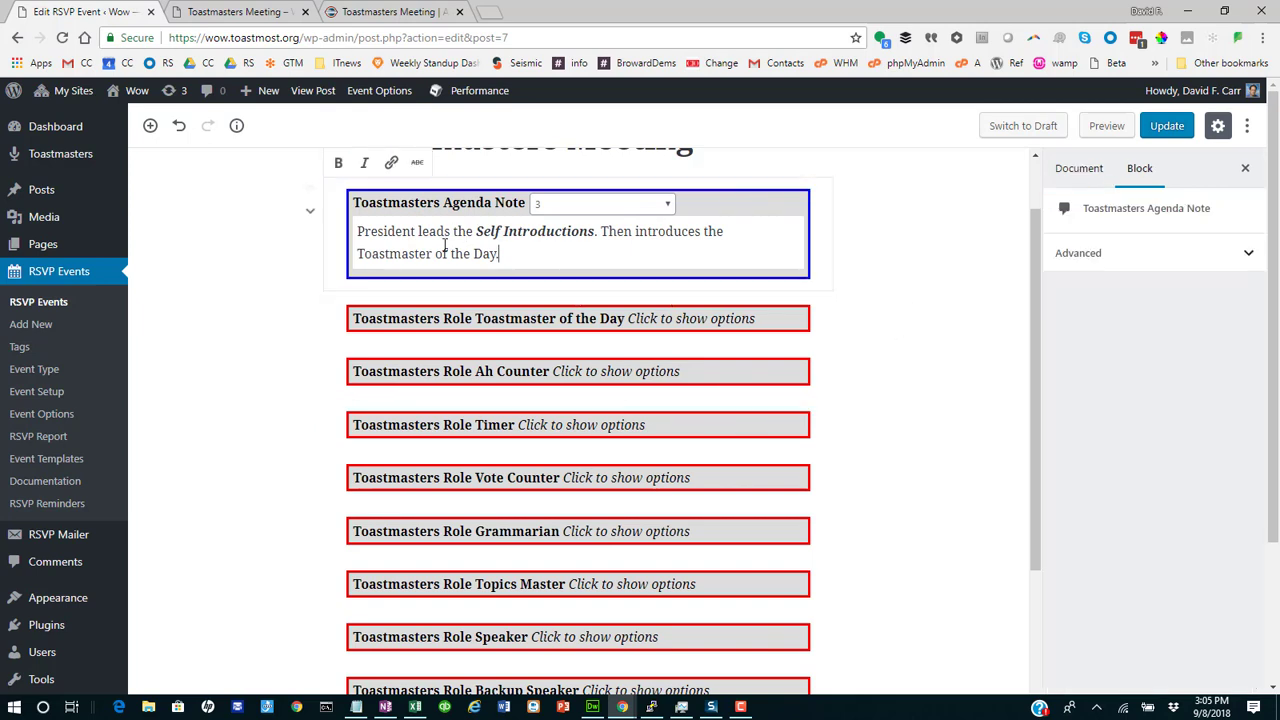
left_click_drag(487, 254, 493, 254)
left_click(365, 164)
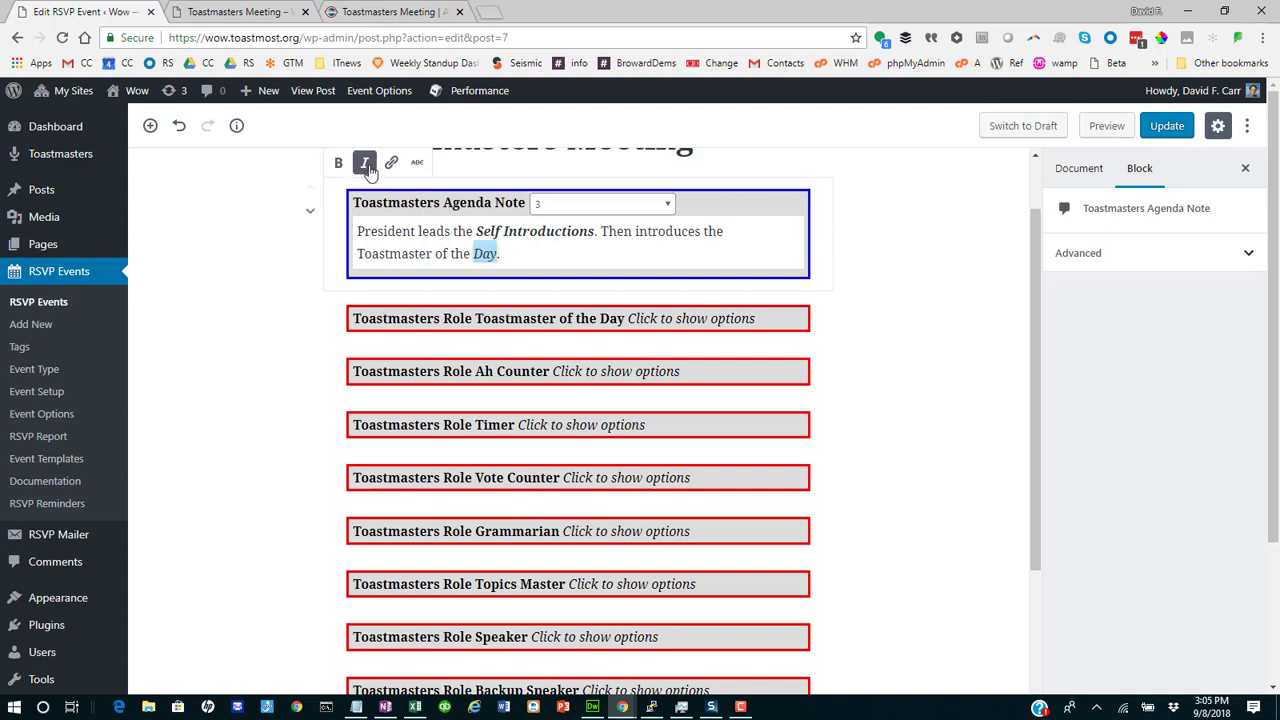
left_click(570, 252)
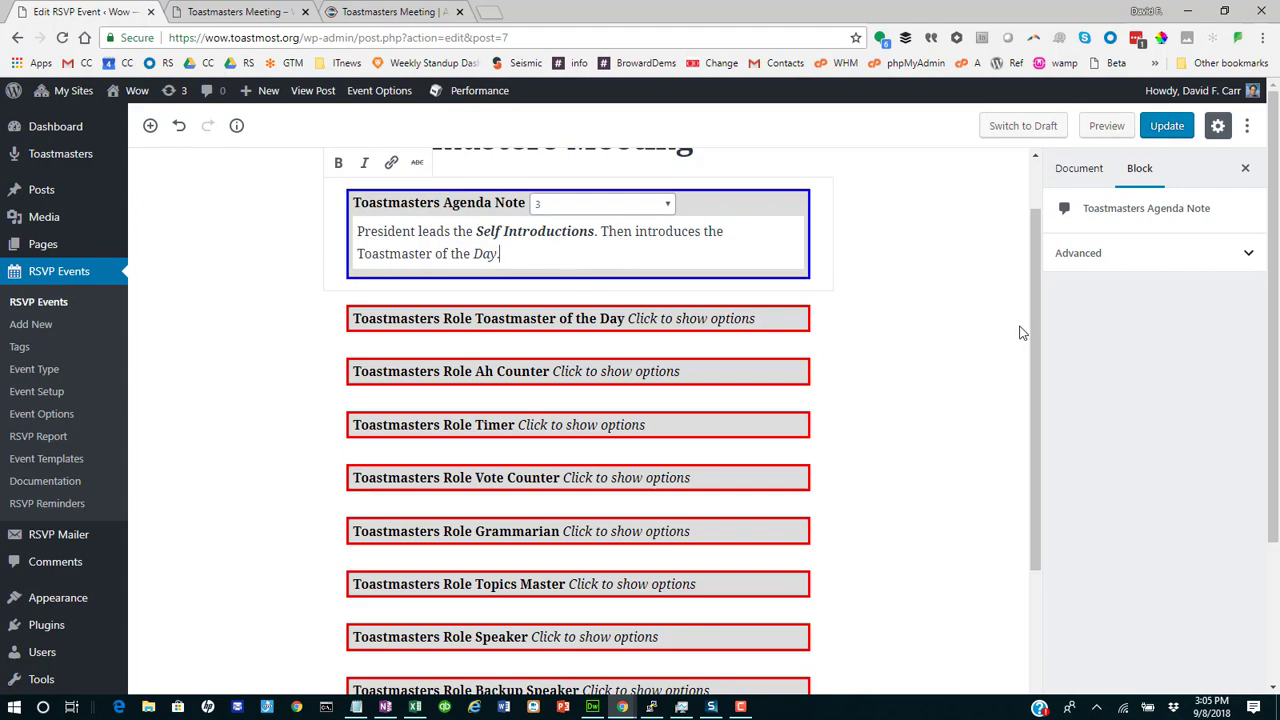
Insert a Toastmasters Agenda Role block between the Topics Master and Speaker roles
left_click_drag(1037, 330, 1040, 435)
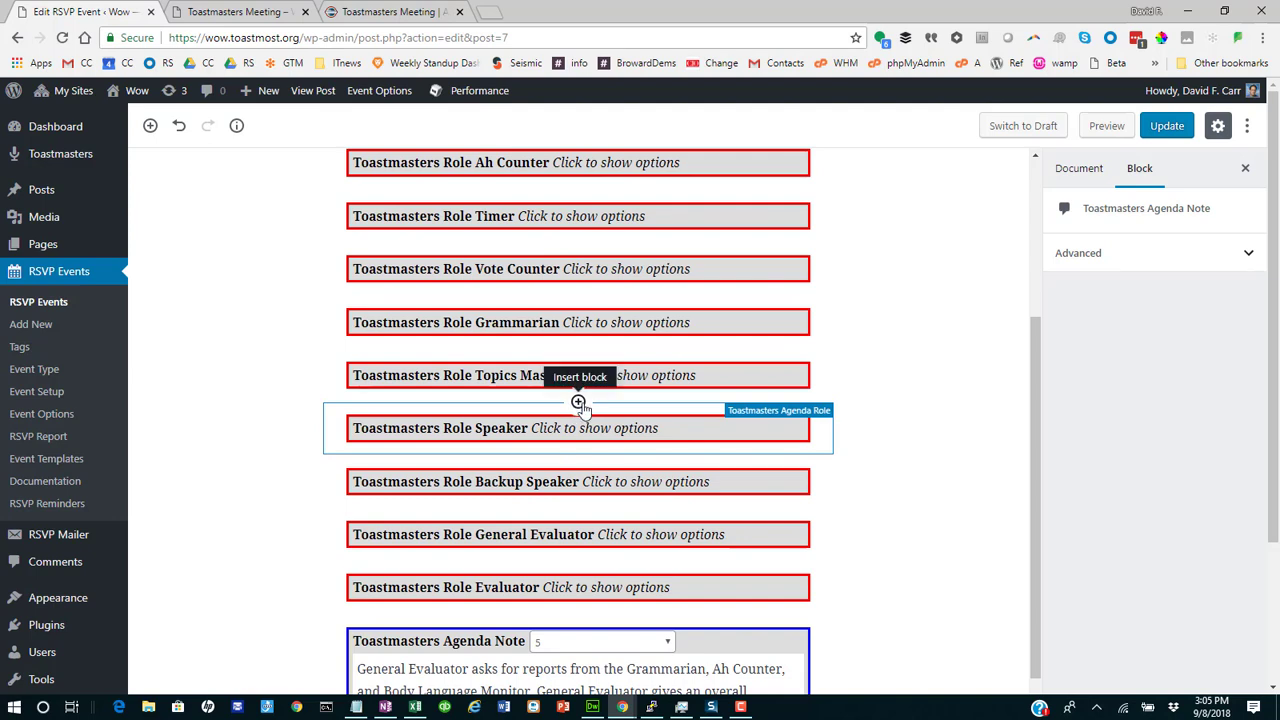
left_click(578, 403)
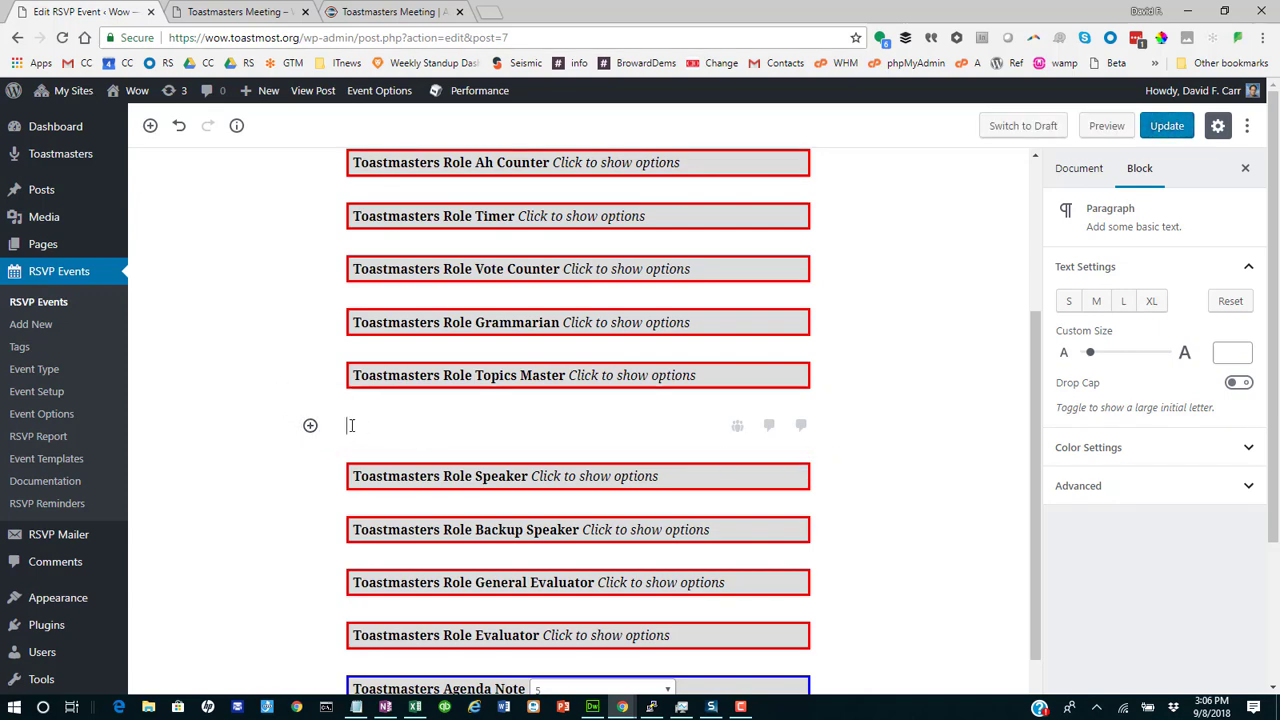
left_click(310, 427)
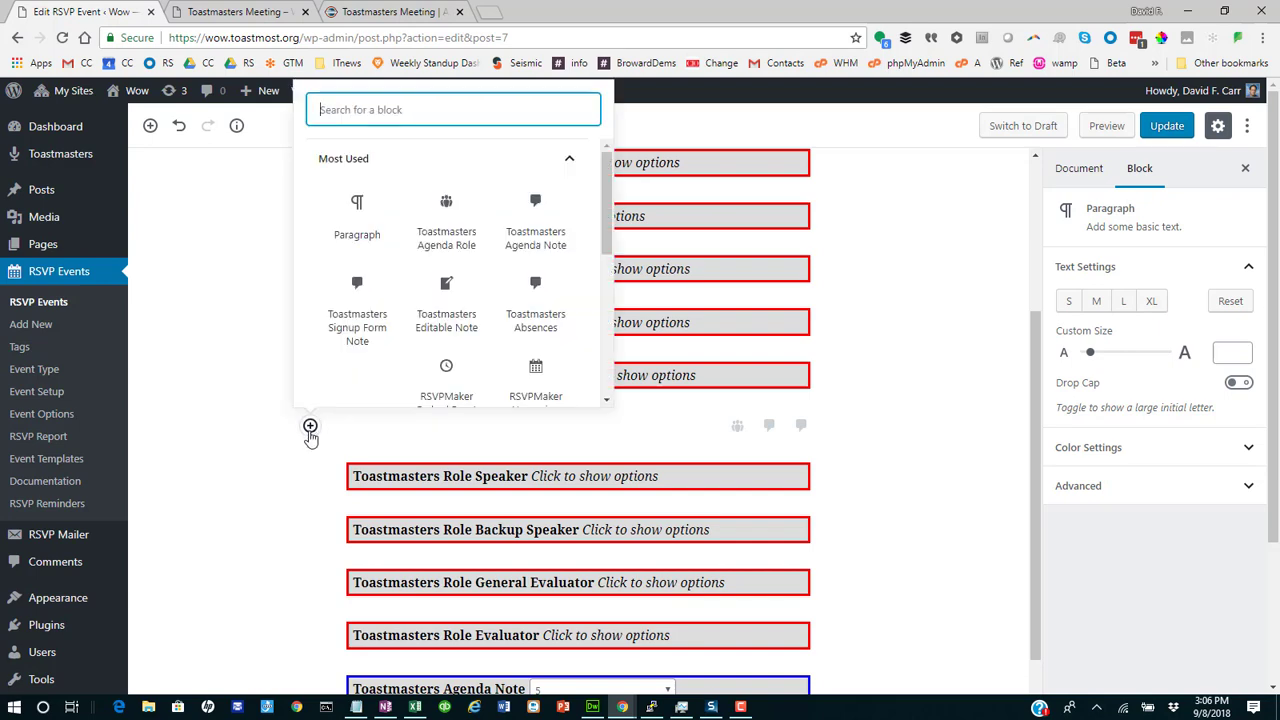
type("toast")
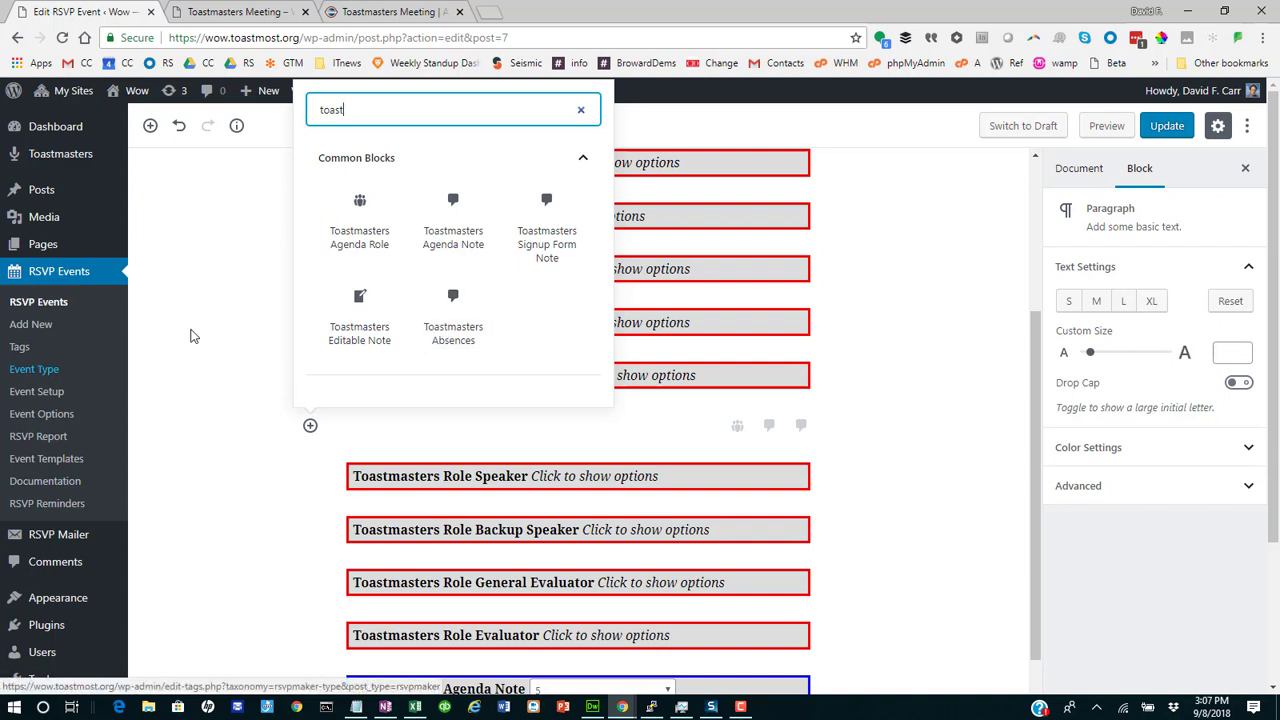
left_click(360, 226)
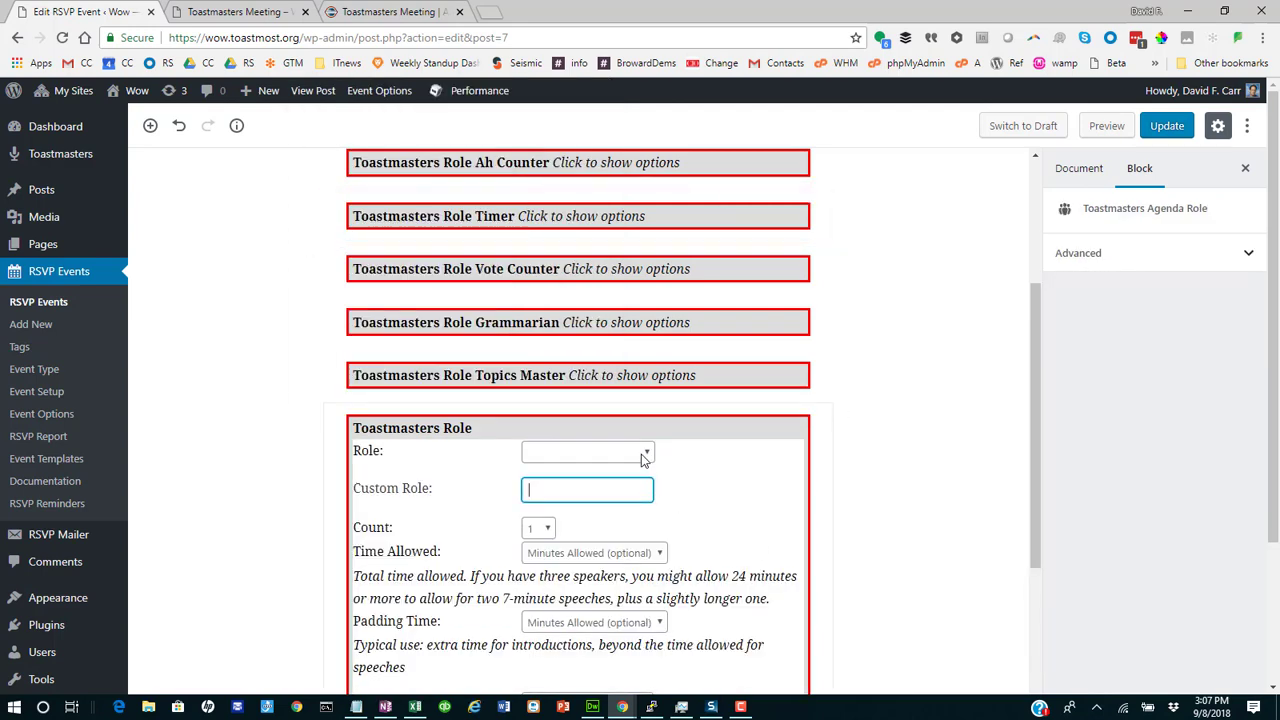
Make the new role block a Custom Role named "Jokester" with a count of 2
left_click(645, 455)
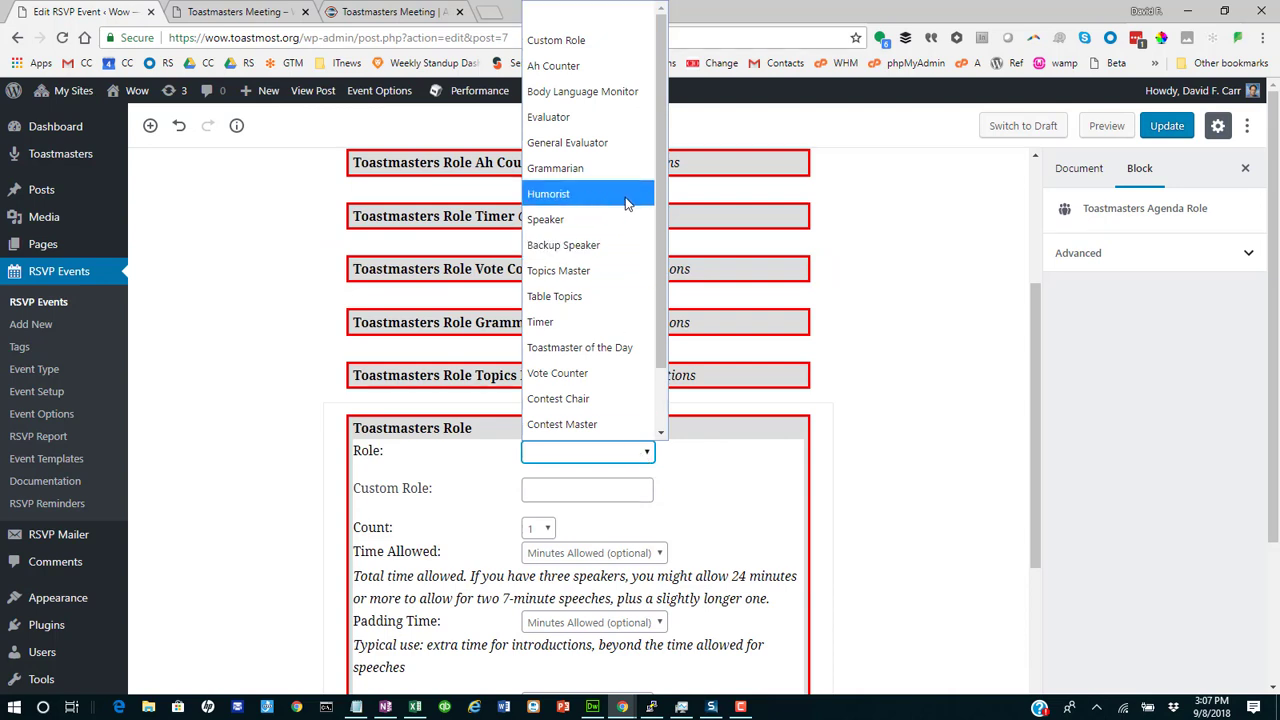
left_click(607, 50)
left_click(563, 493)
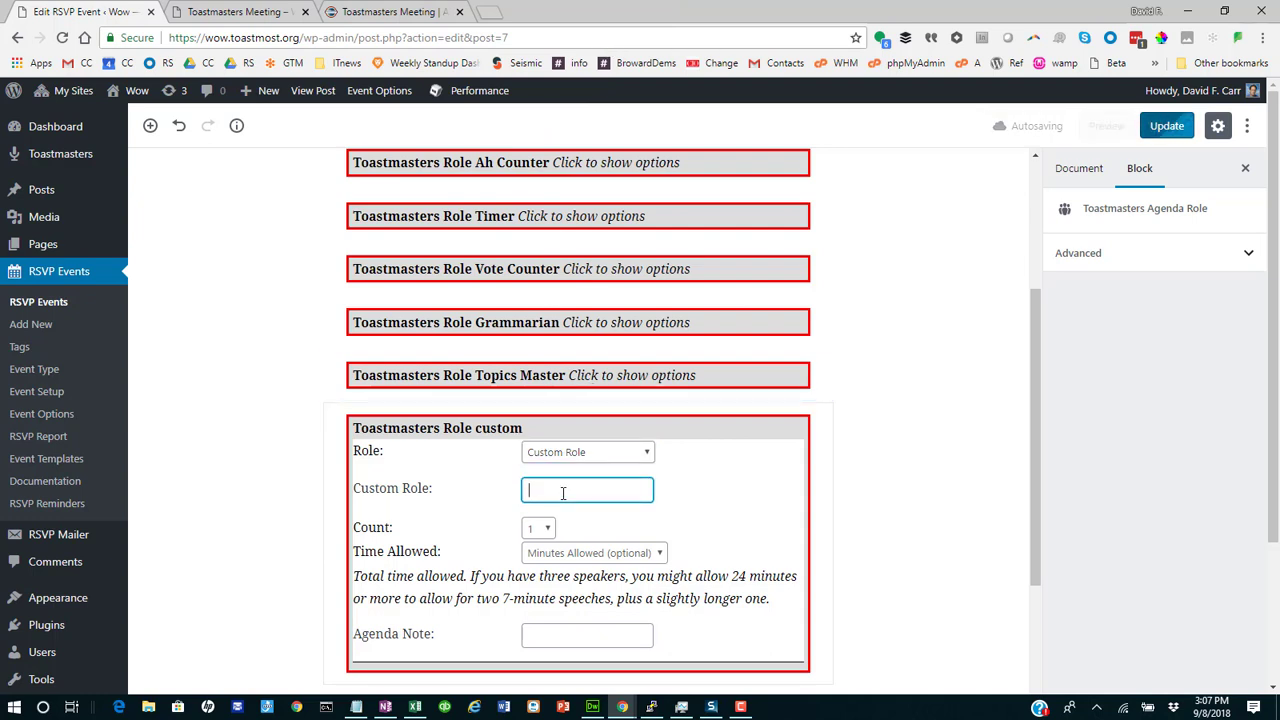
type("Jokest")
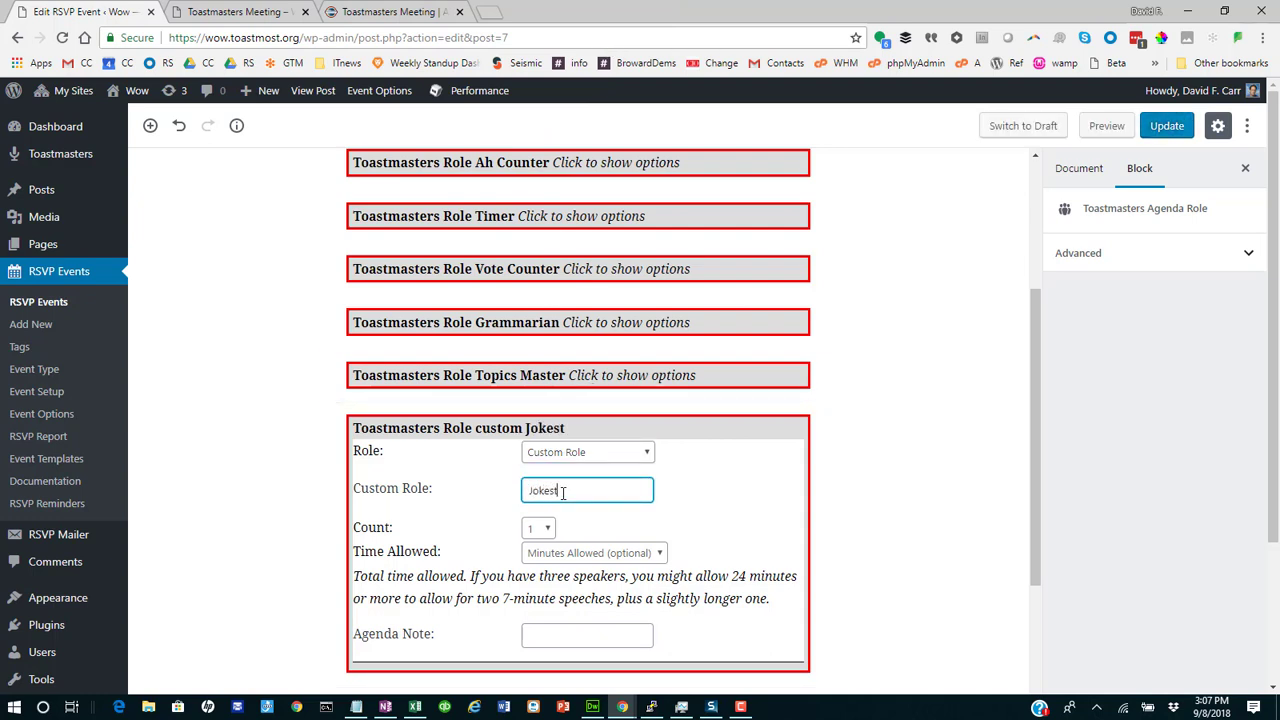
type("er")
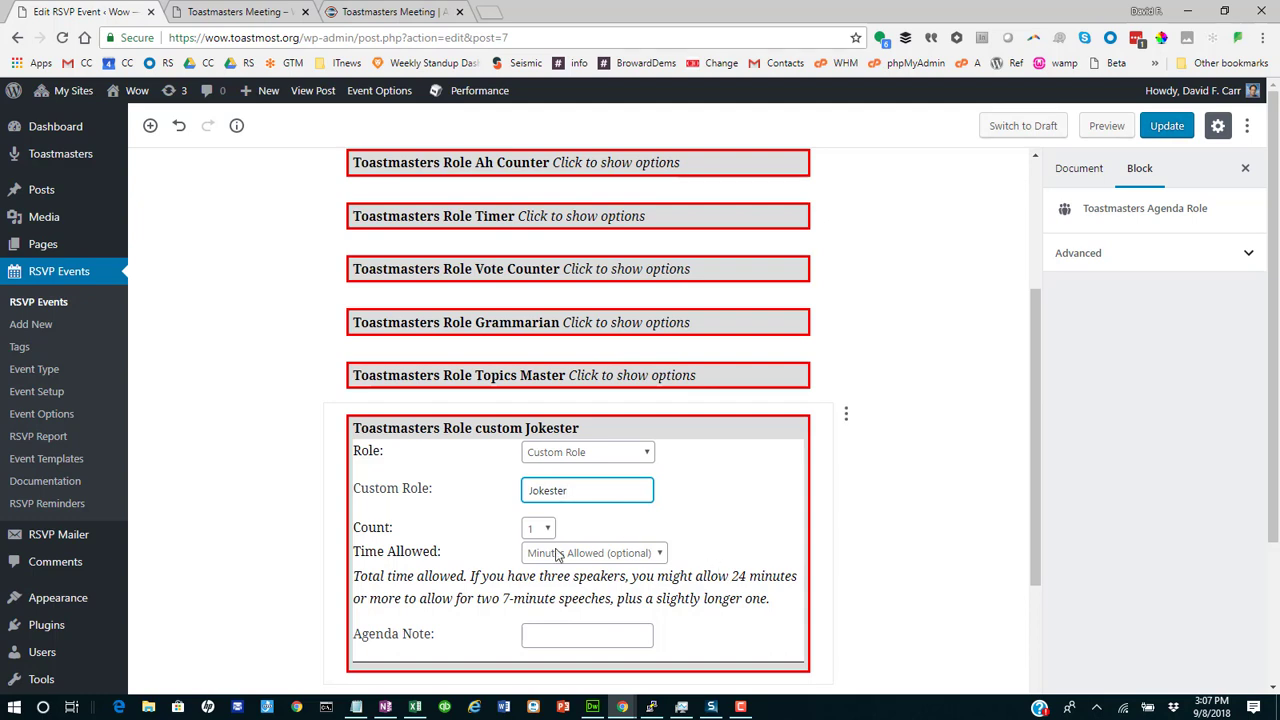
left_click(534, 530)
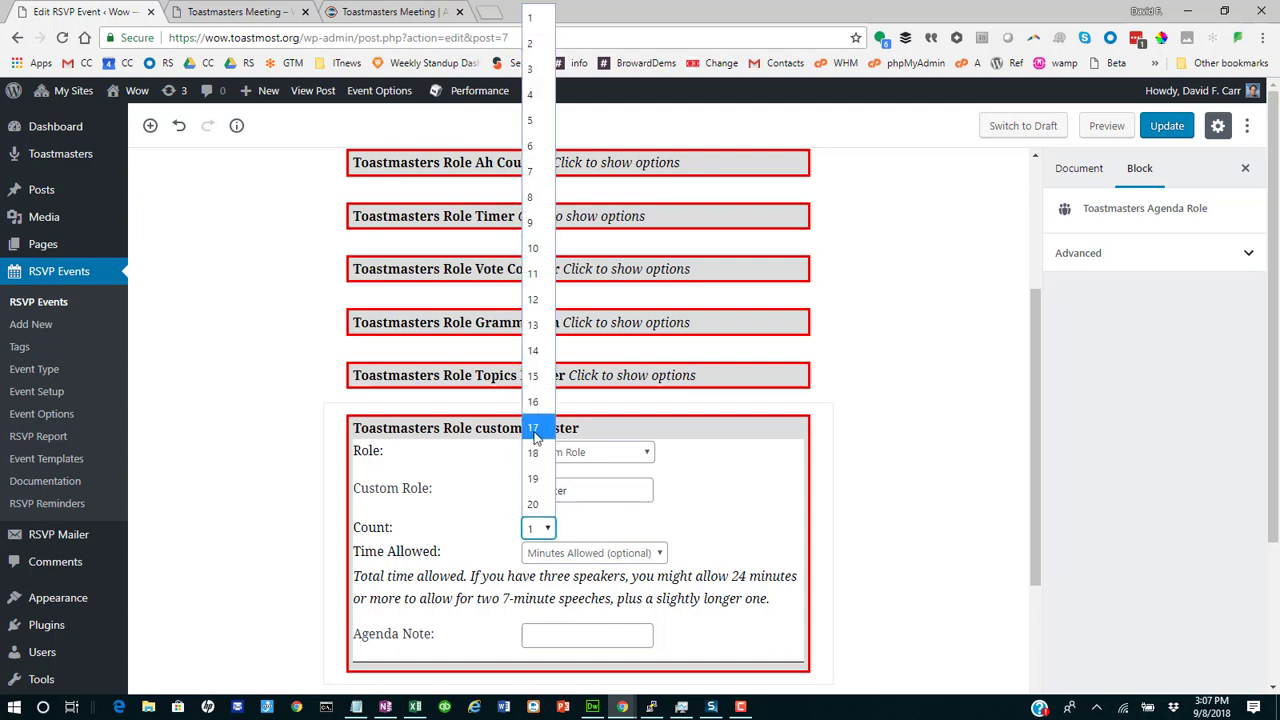
left_click(538, 44)
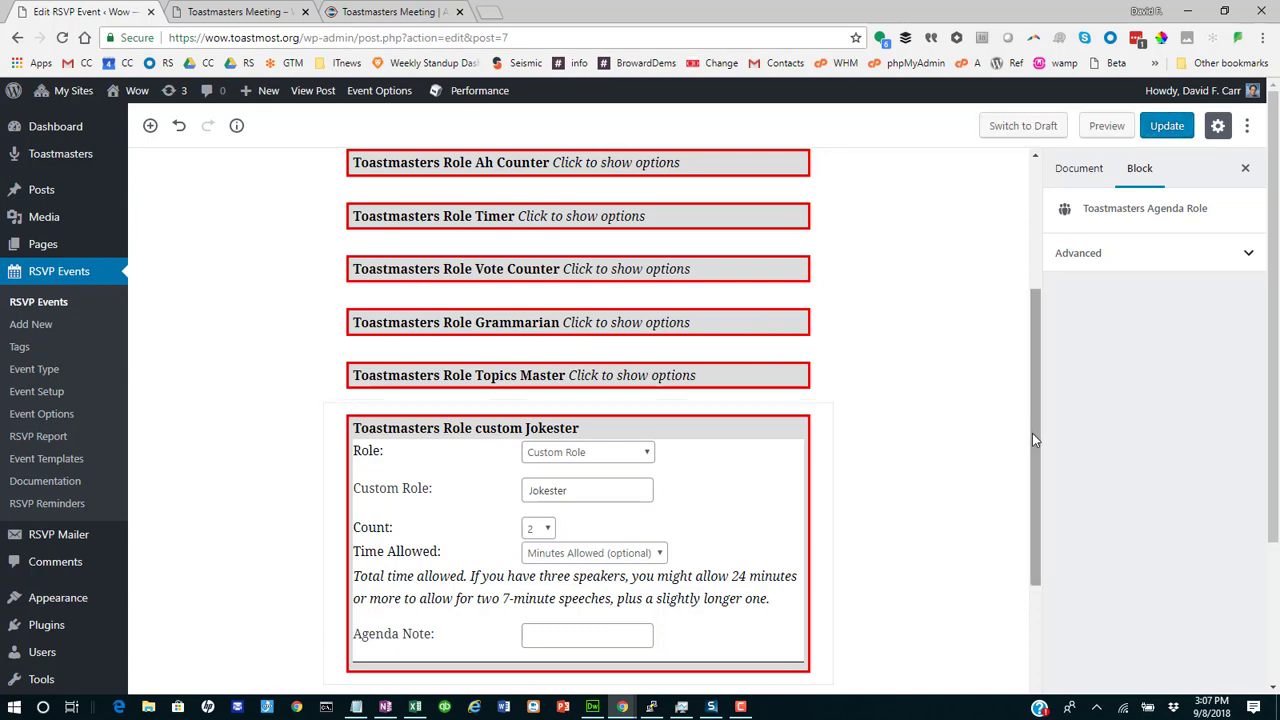
Move the Topics Master role down the agenda so it follows the Backup Speaker role
left_click_drag(1036, 440, 1045, 494)
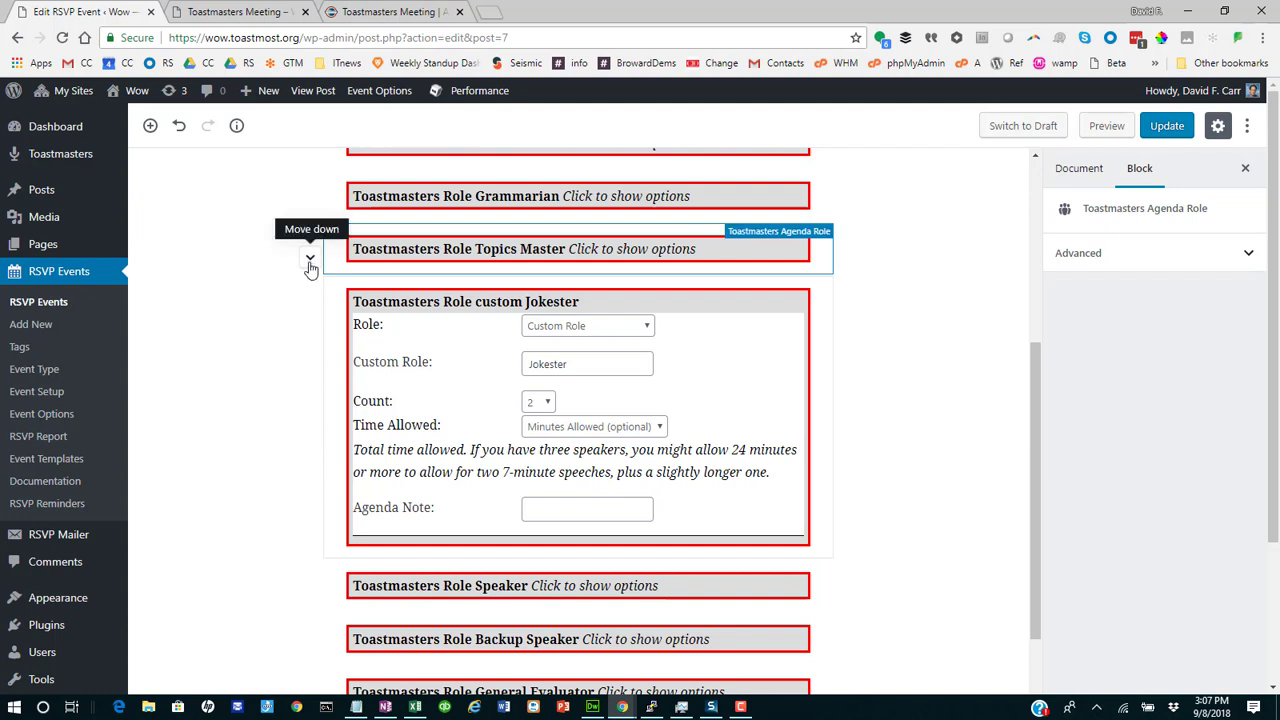
left_click(310, 259)
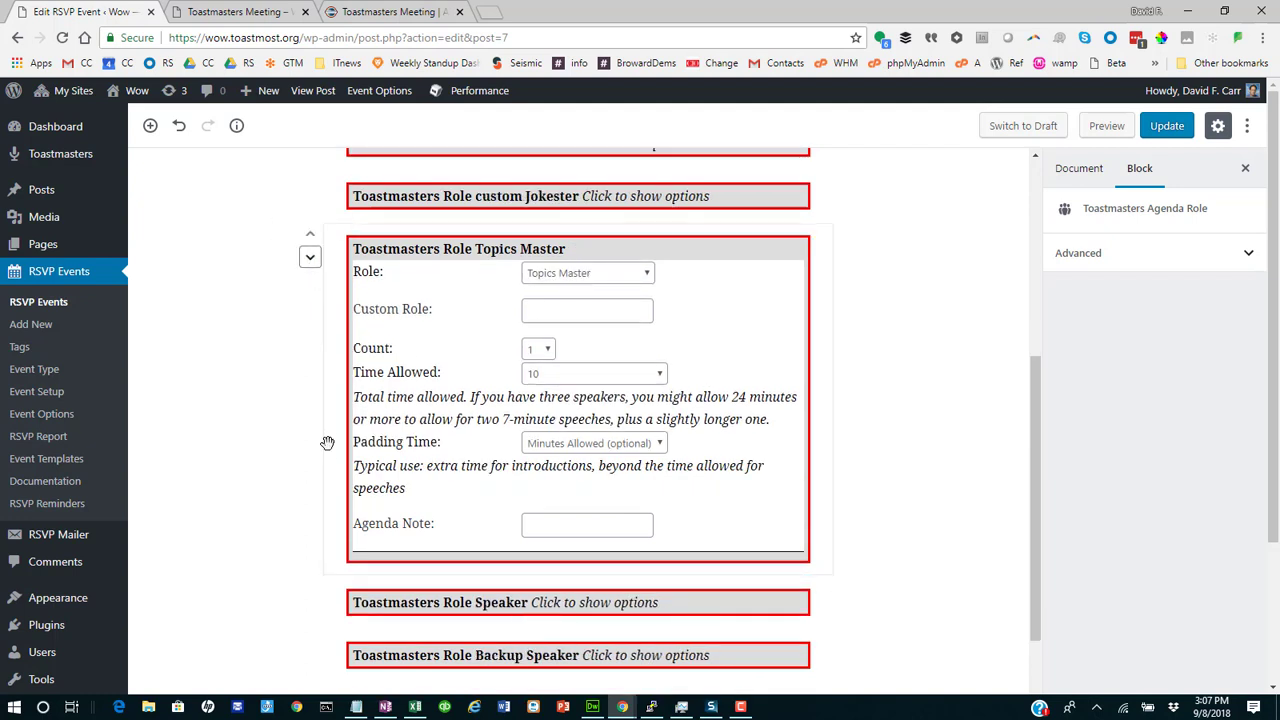
left_click(310, 259)
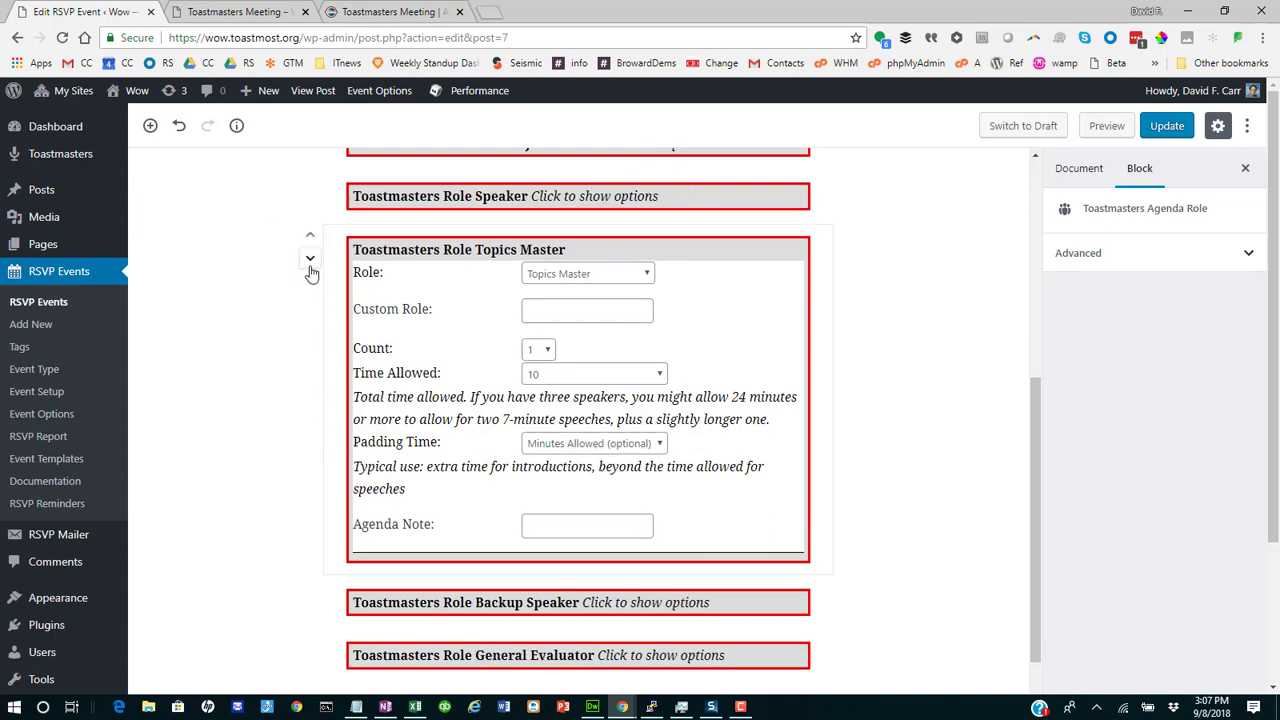
left_click(310, 262)
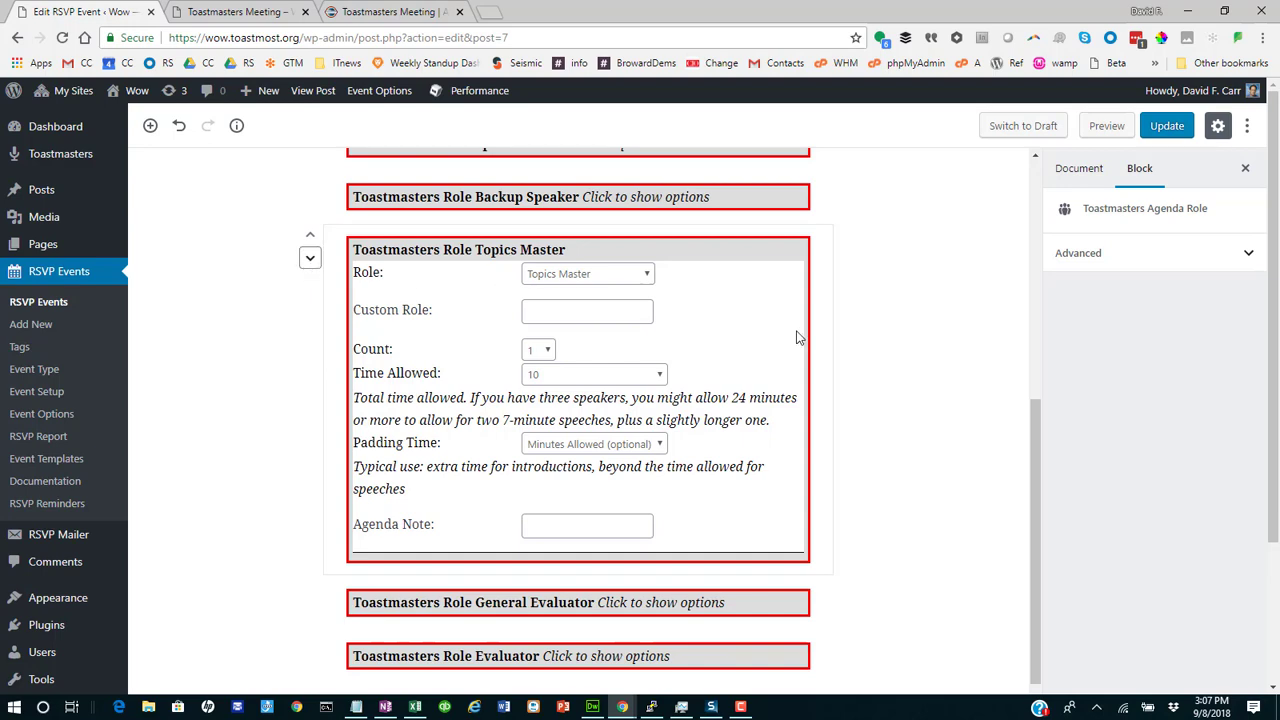
left_click_drag(1035, 462, 1024, 392)
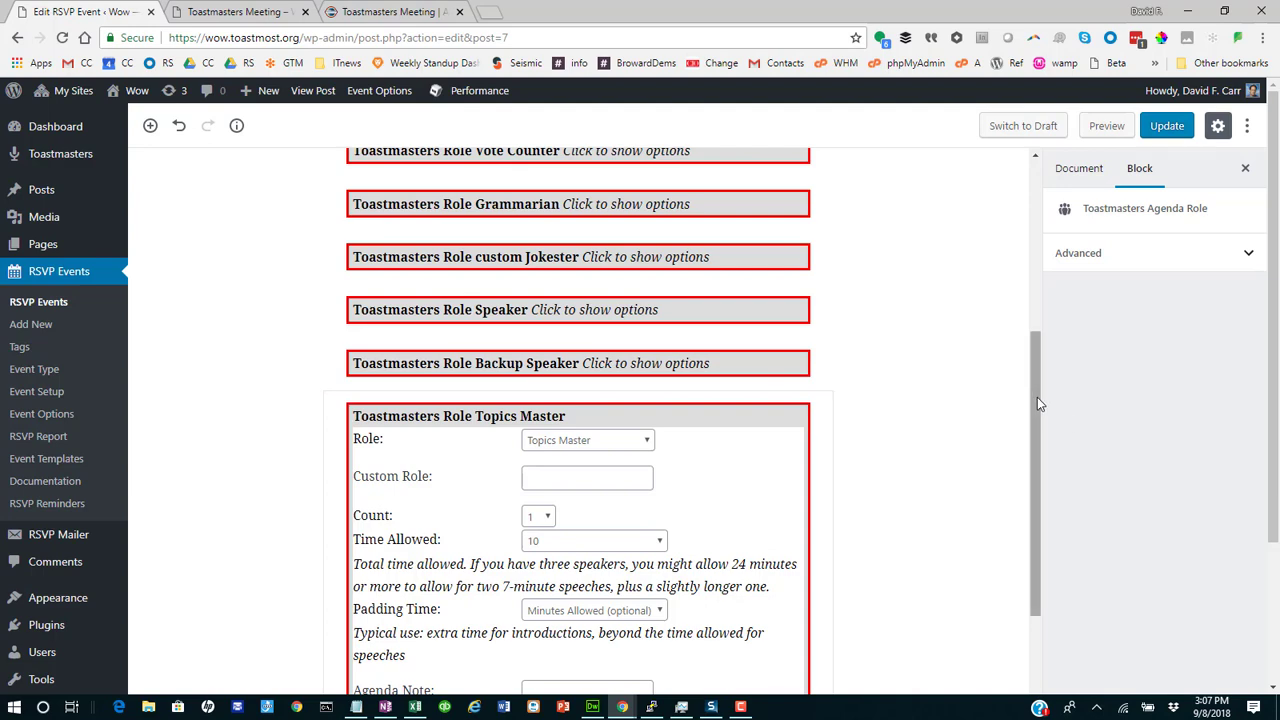
mouse_move(1037, 397)
left_mouse_down()
mouse_move(1041, 435)
mouse_move(1039, 418)
left_mouse_up()
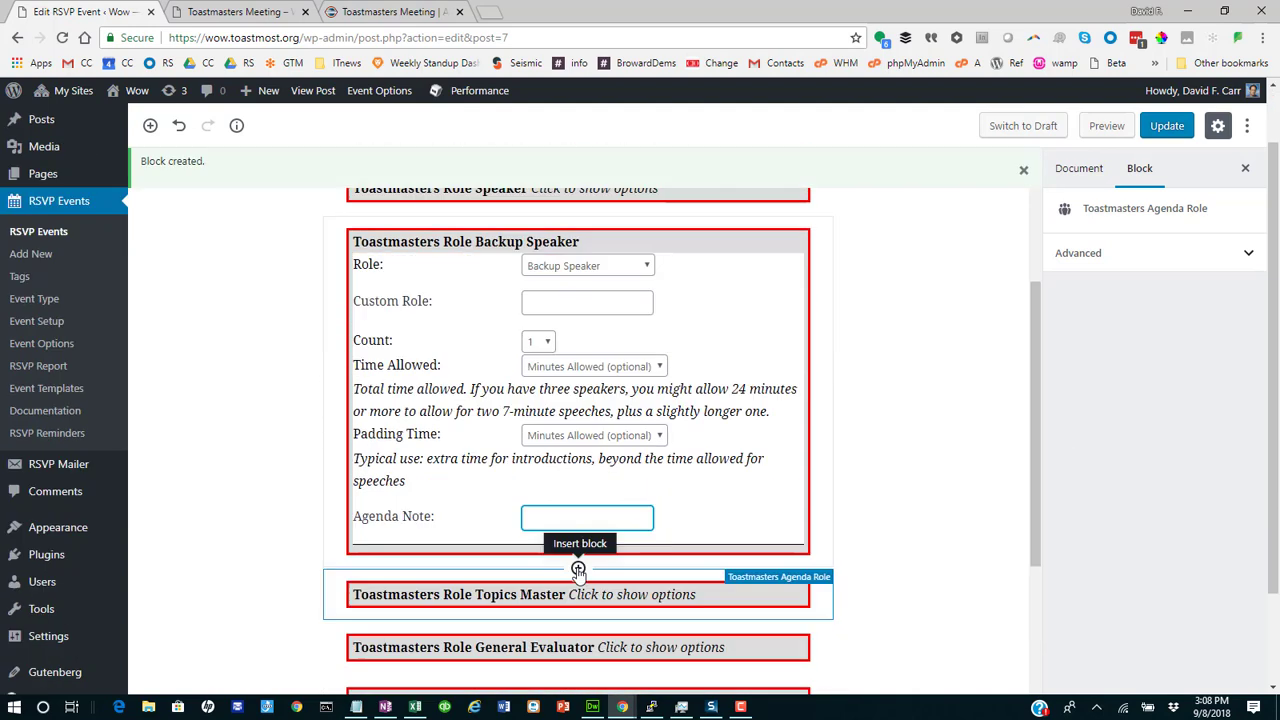
Insert a Toastmasters Agenda Note reading "5 Minute Break" between Backup Speaker and Topics Master, with 5 minutes allowed
left_click(578, 570)
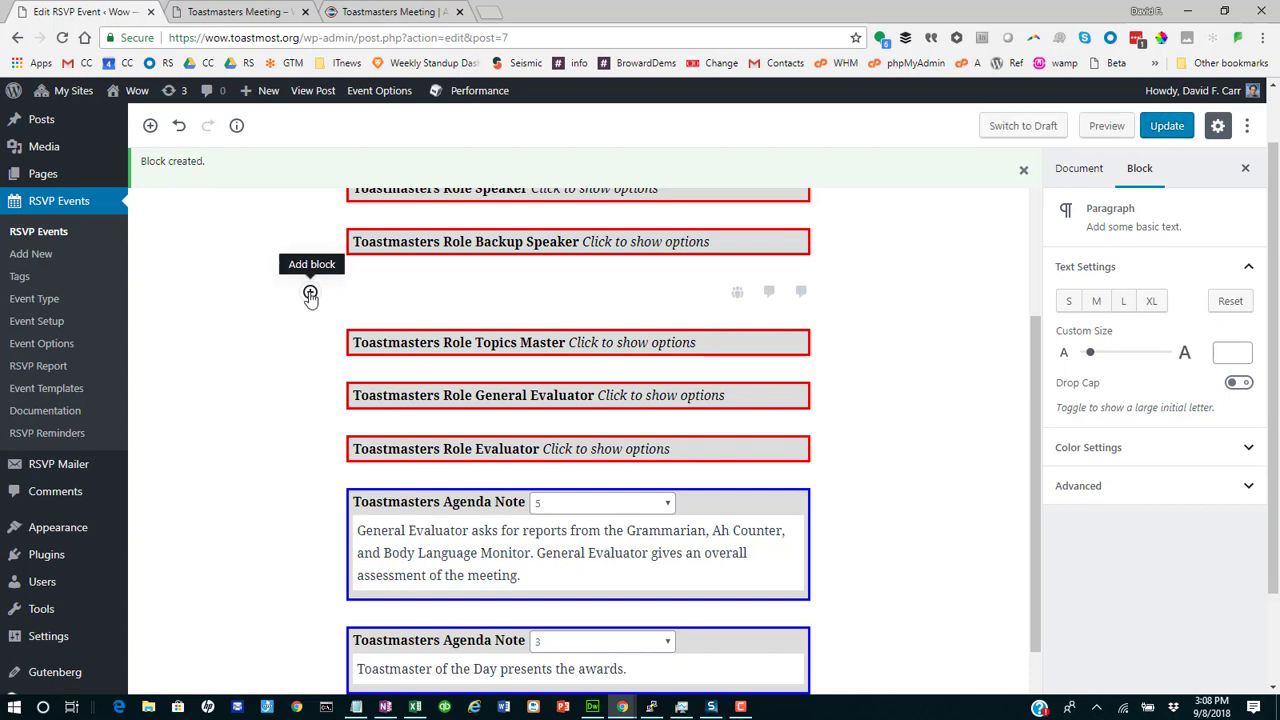
left_click(310, 294)
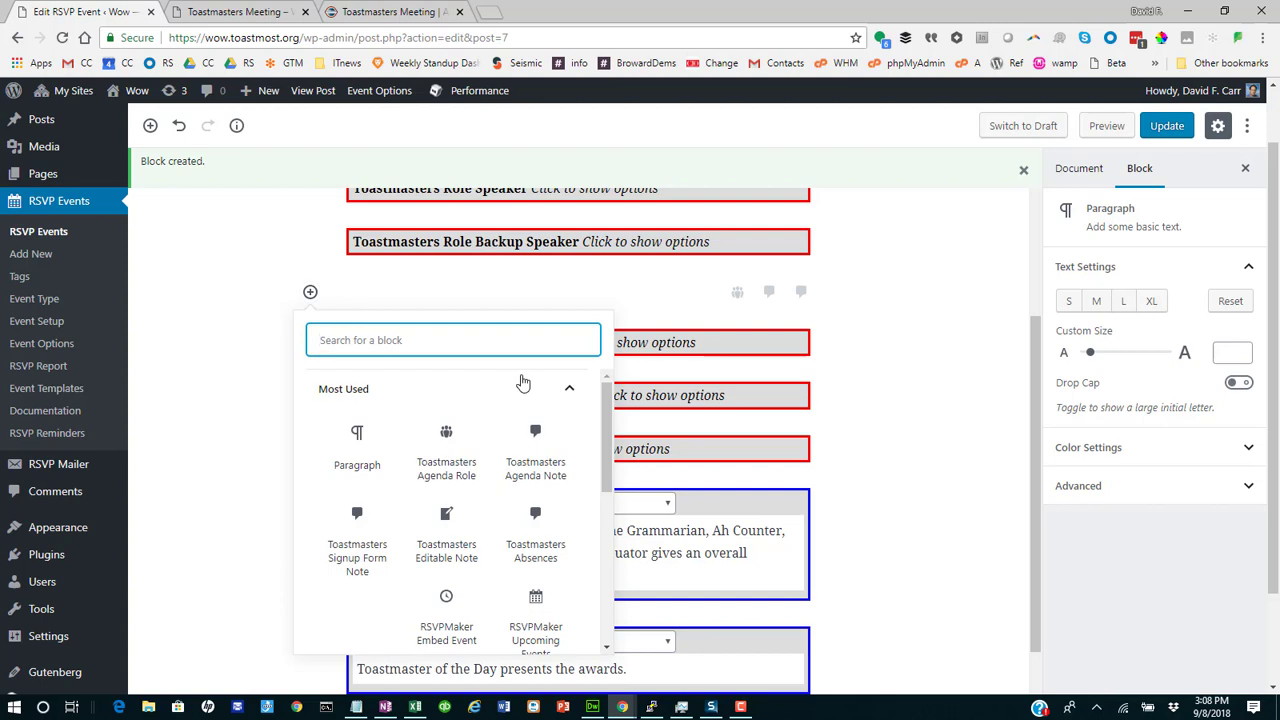
left_click(533, 449)
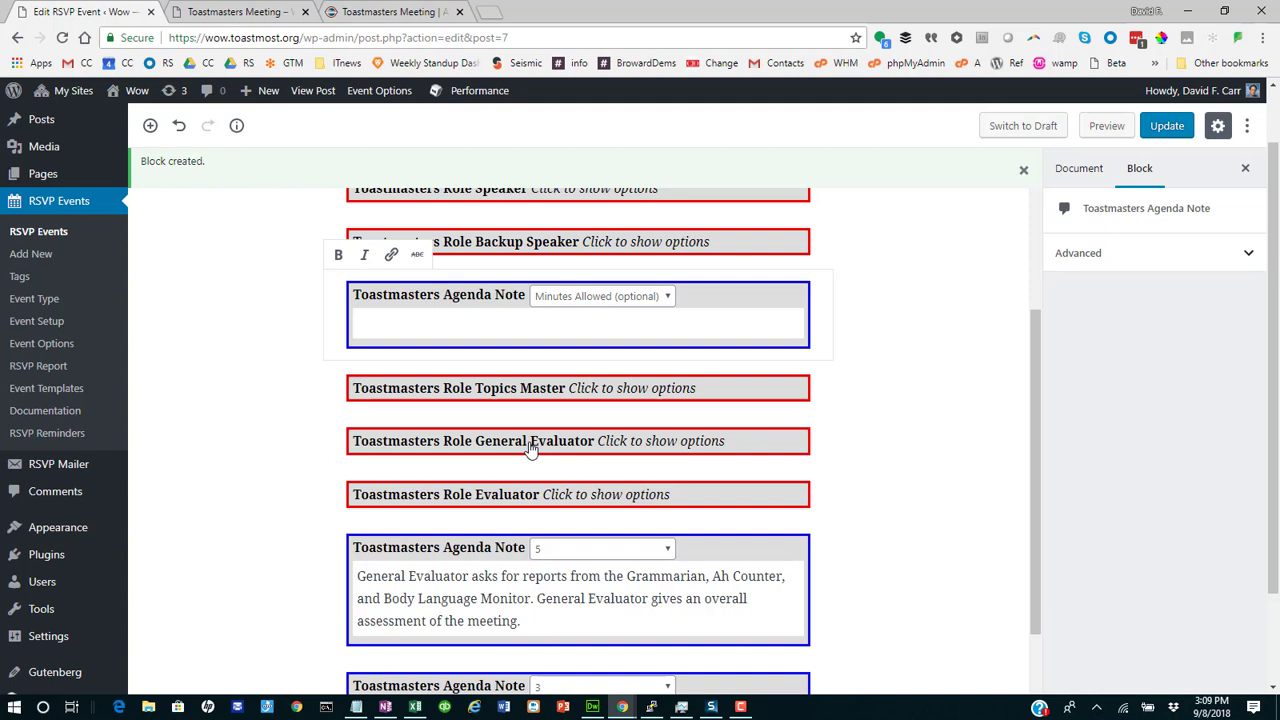
type("5 M")
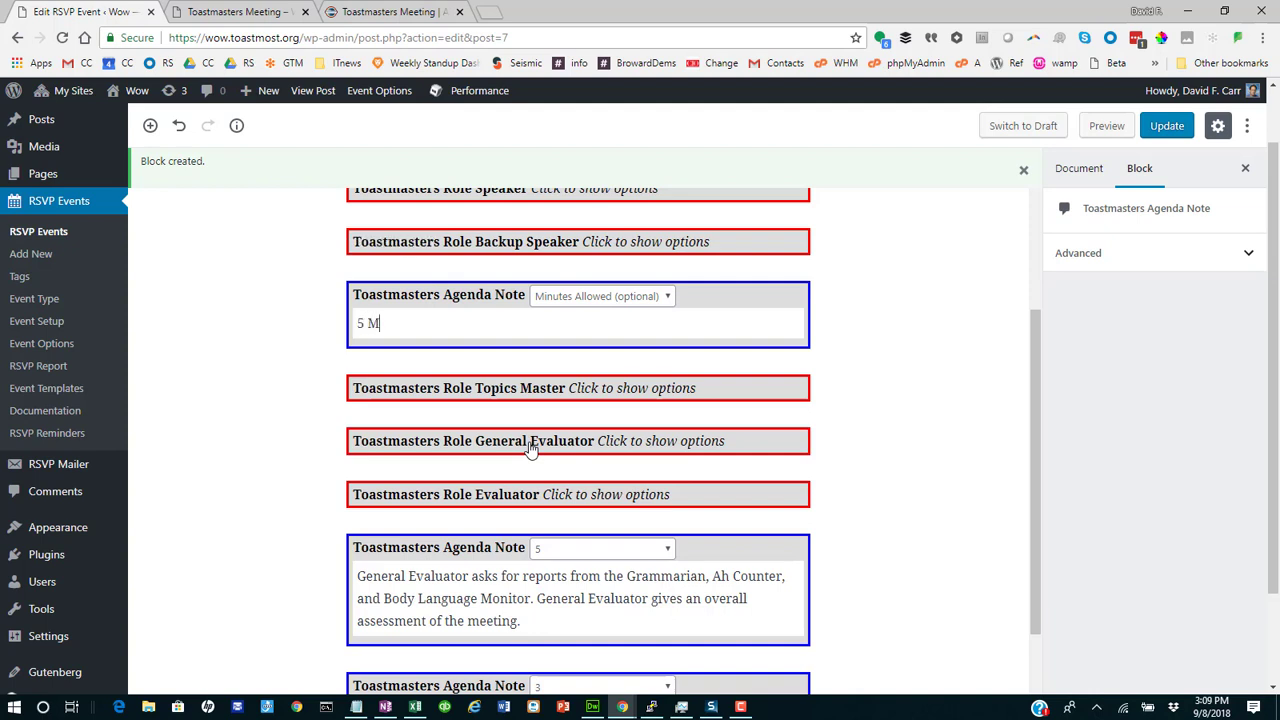
type("inute Break")
left_click(667, 297)
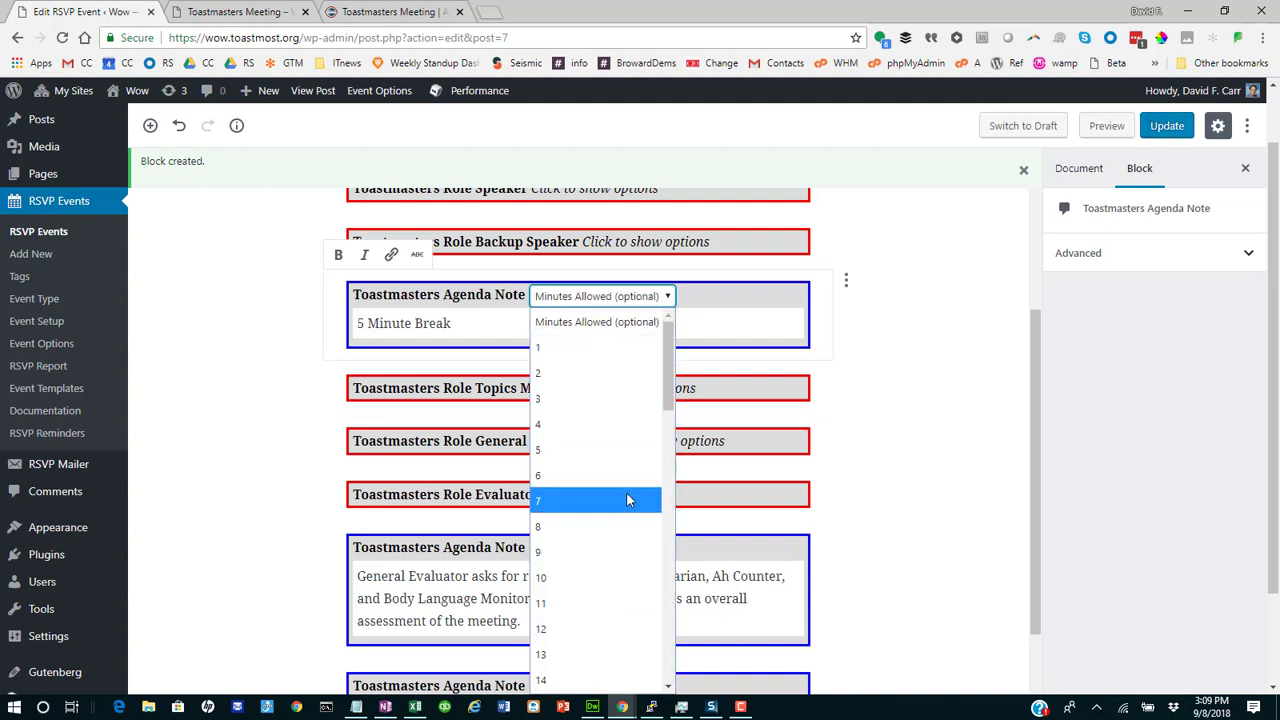
left_click(618, 452)
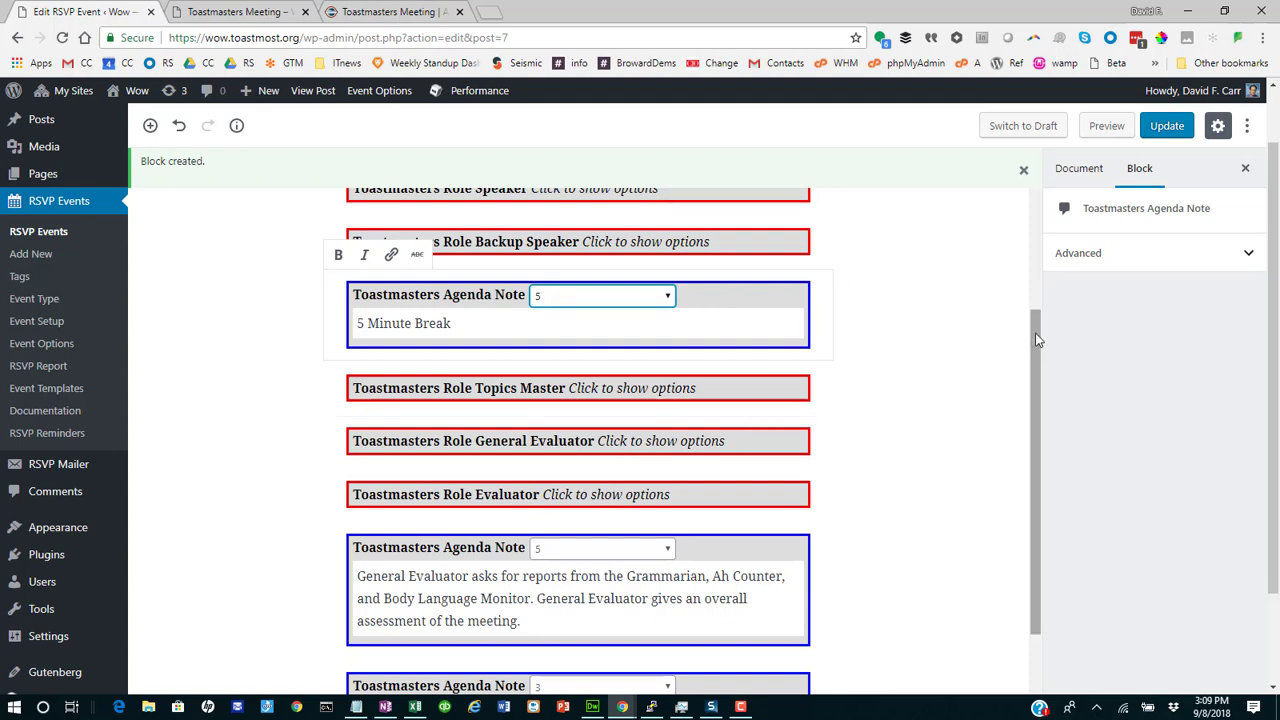
Save the updated meeting template and view its published page
left_click(1167, 126)
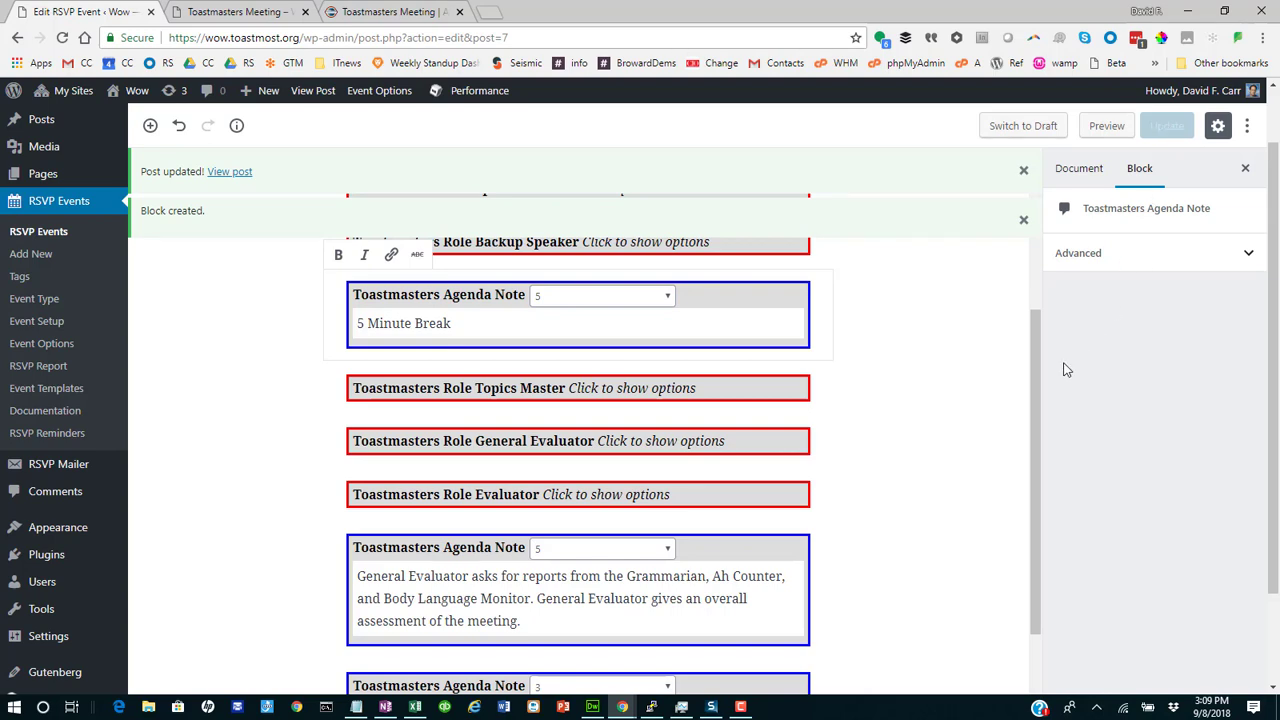
left_click_drag(1037, 368, 1038, 148)
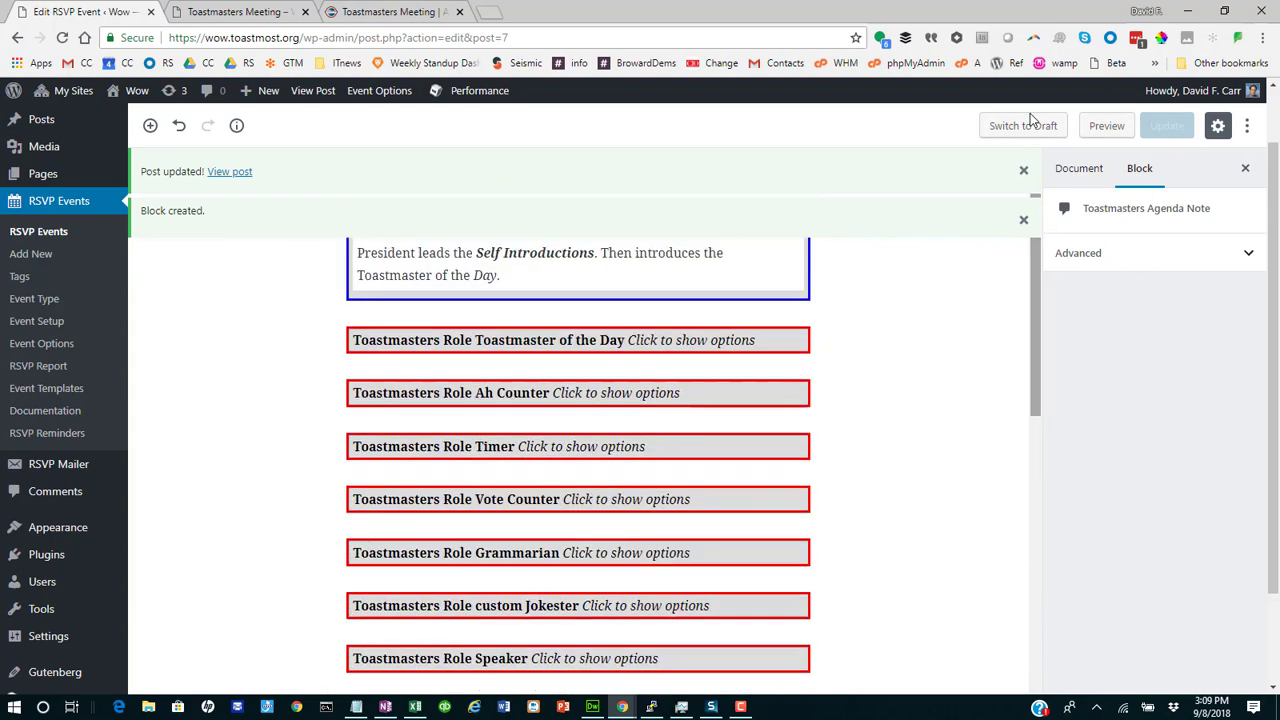
left_click(229, 172)
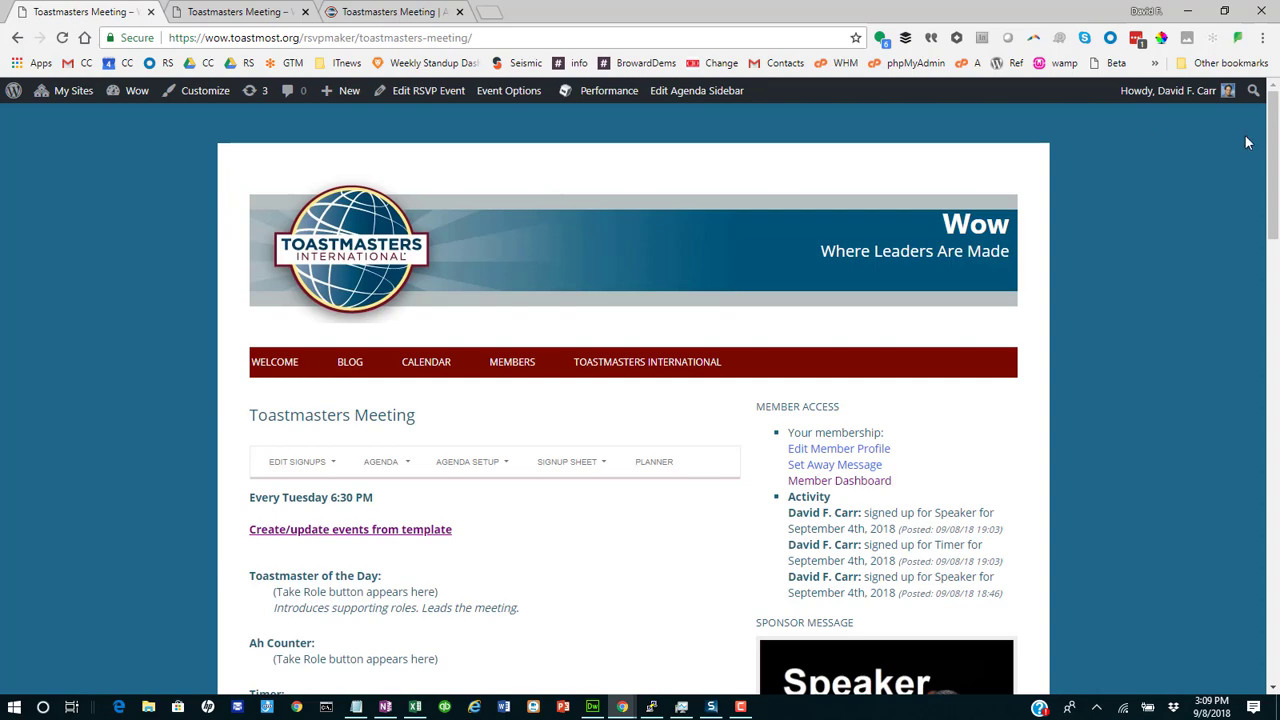
left_click_drag(1273, 150, 1273, 189)
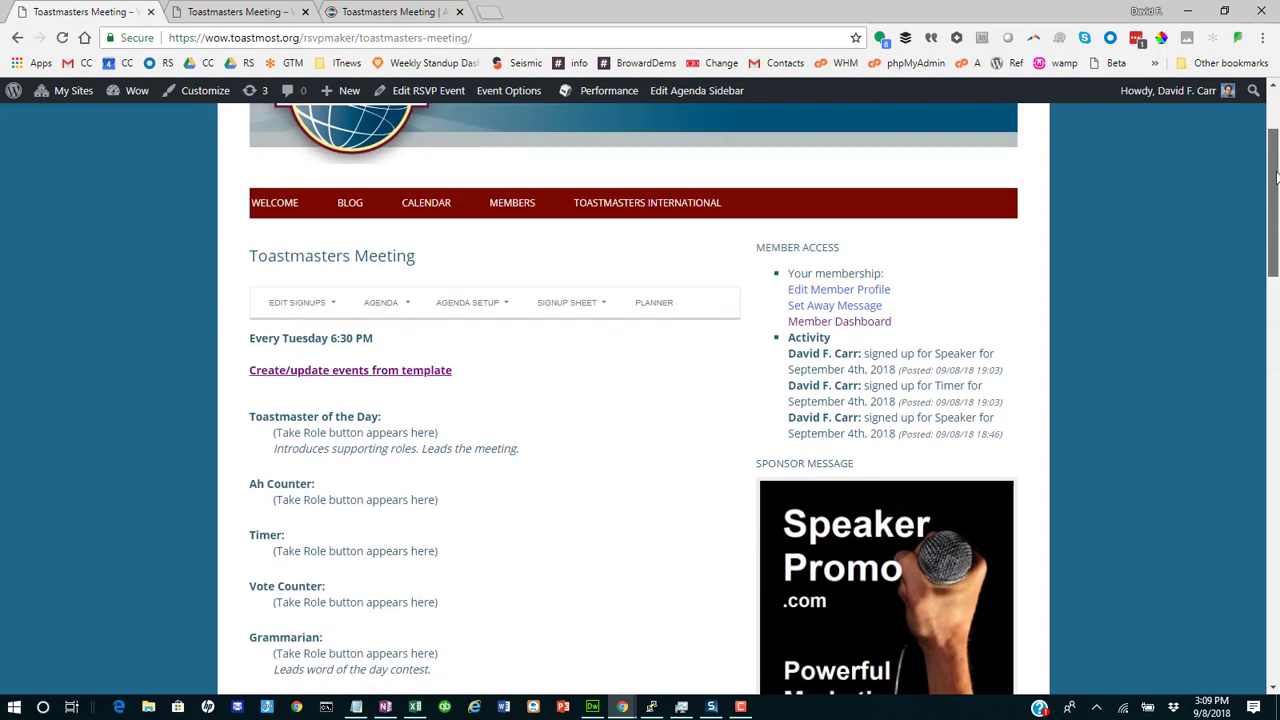
Reopen the meeting template in the editor and go from it to the page for creating or updating events from the template
left_click(338, 374)
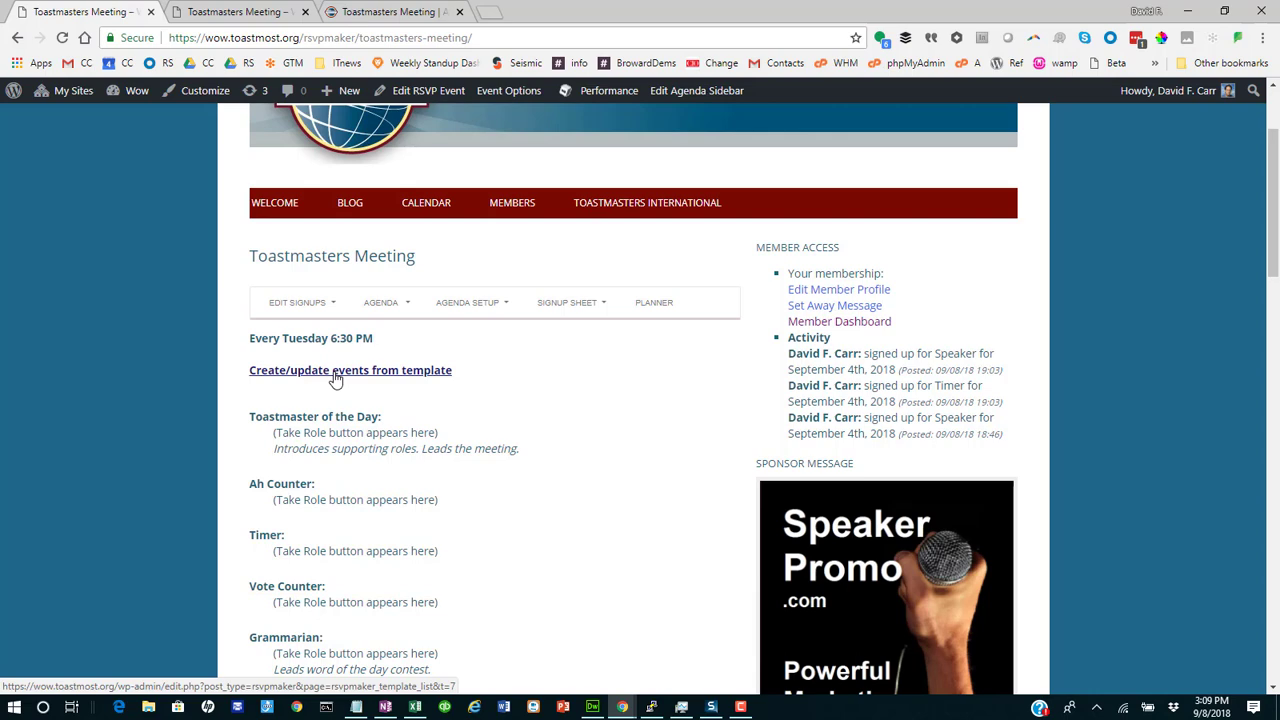
left_click(431, 98)
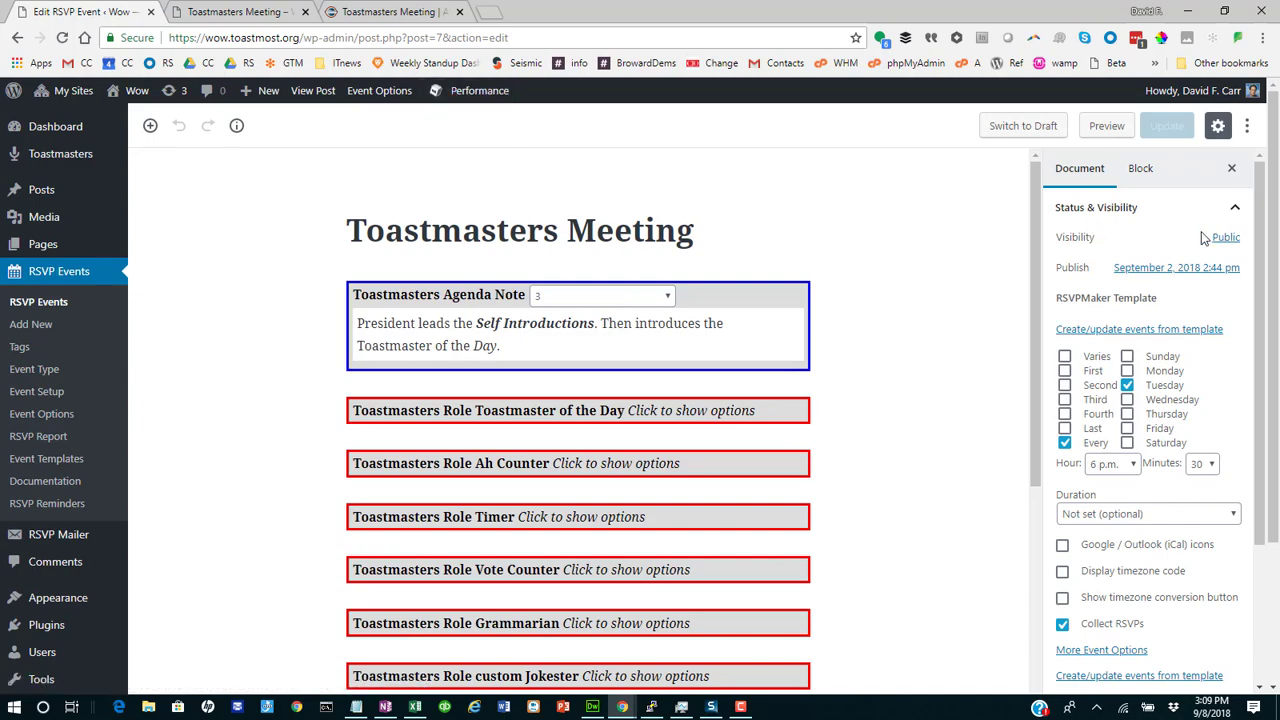
scroll(1276, 100, "down", 4)
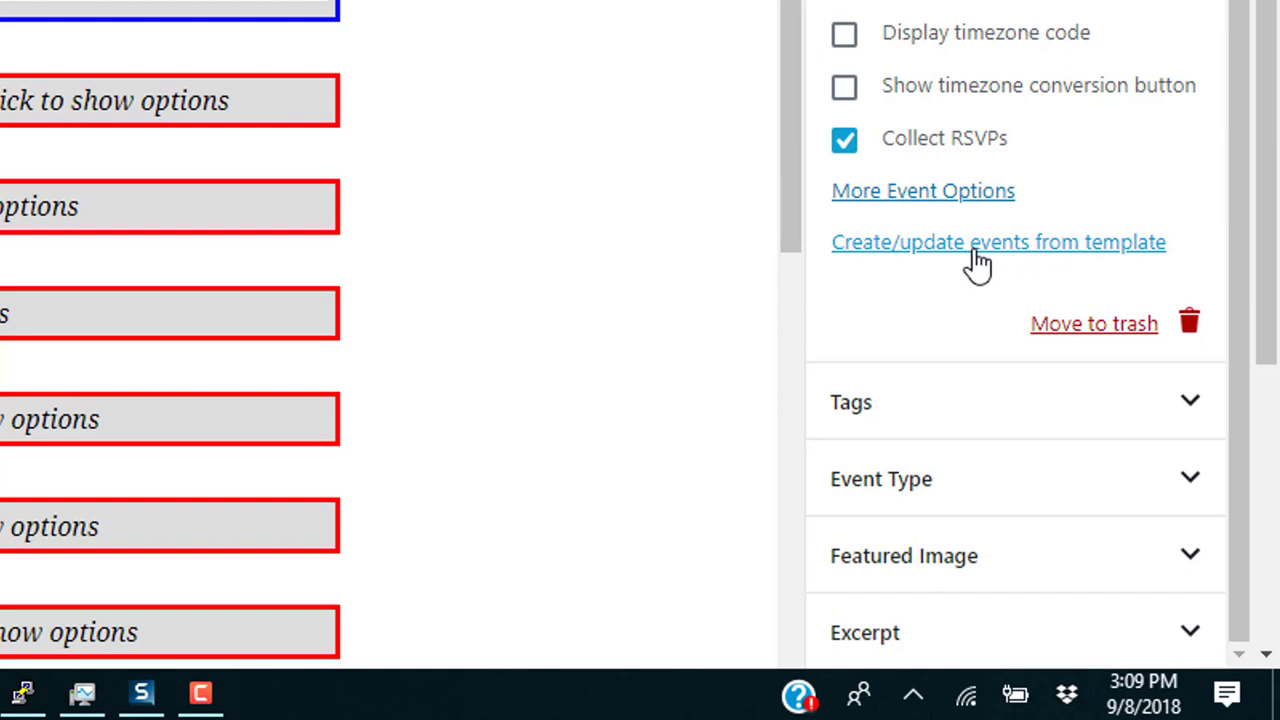
left_click(973, 250)
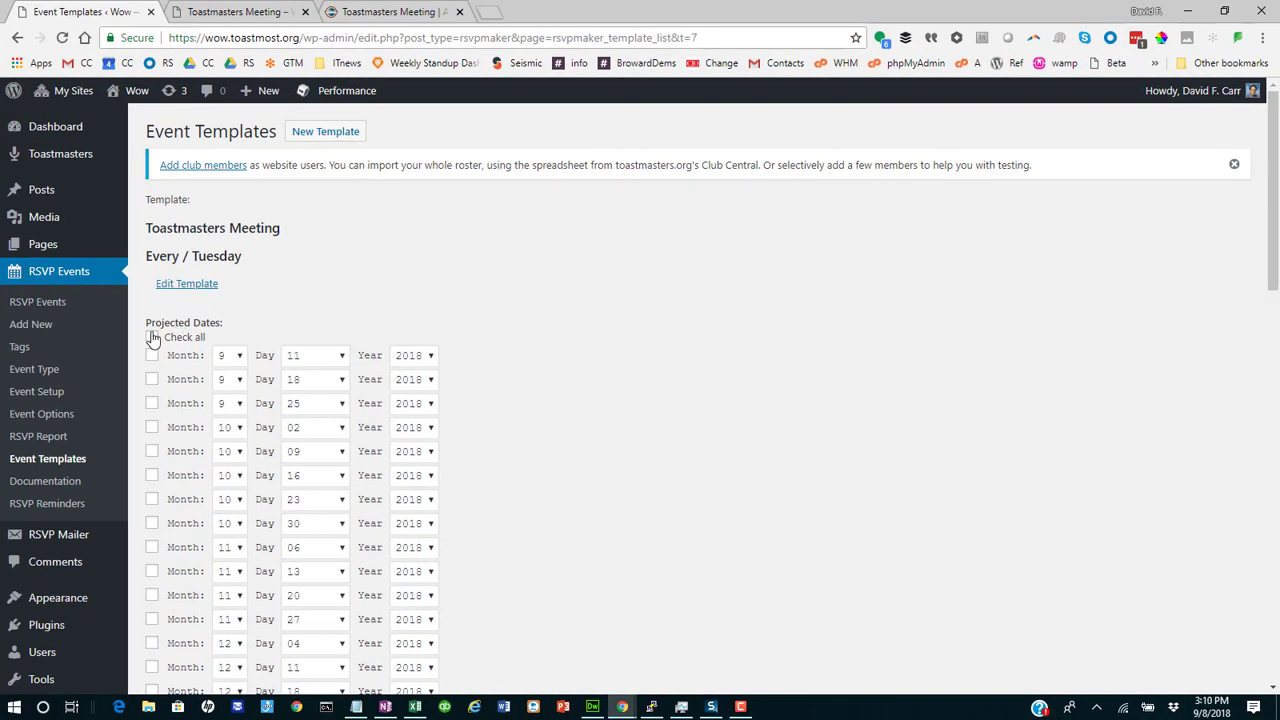
Select all projected dates and add the events for them from the Toastmasters Meeting template
left_click(152, 338)
left_click_drag(1274, 218, 1274, 336)
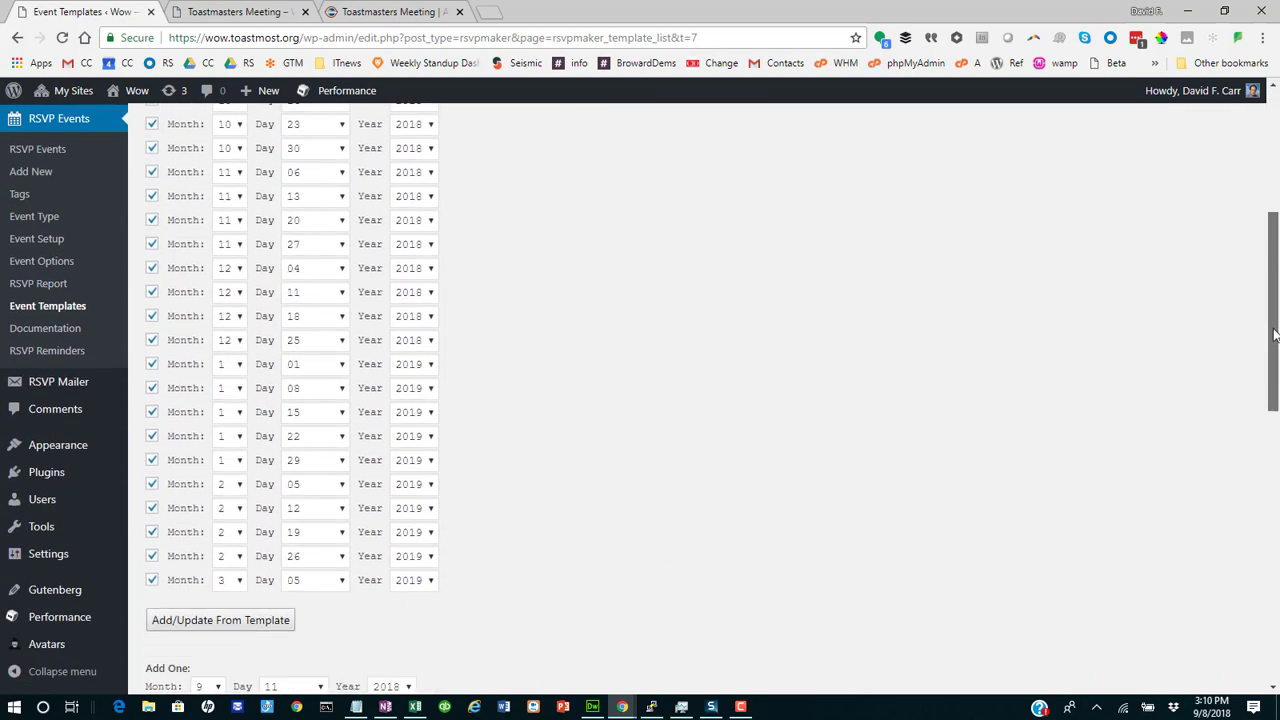
left_click(223, 624)
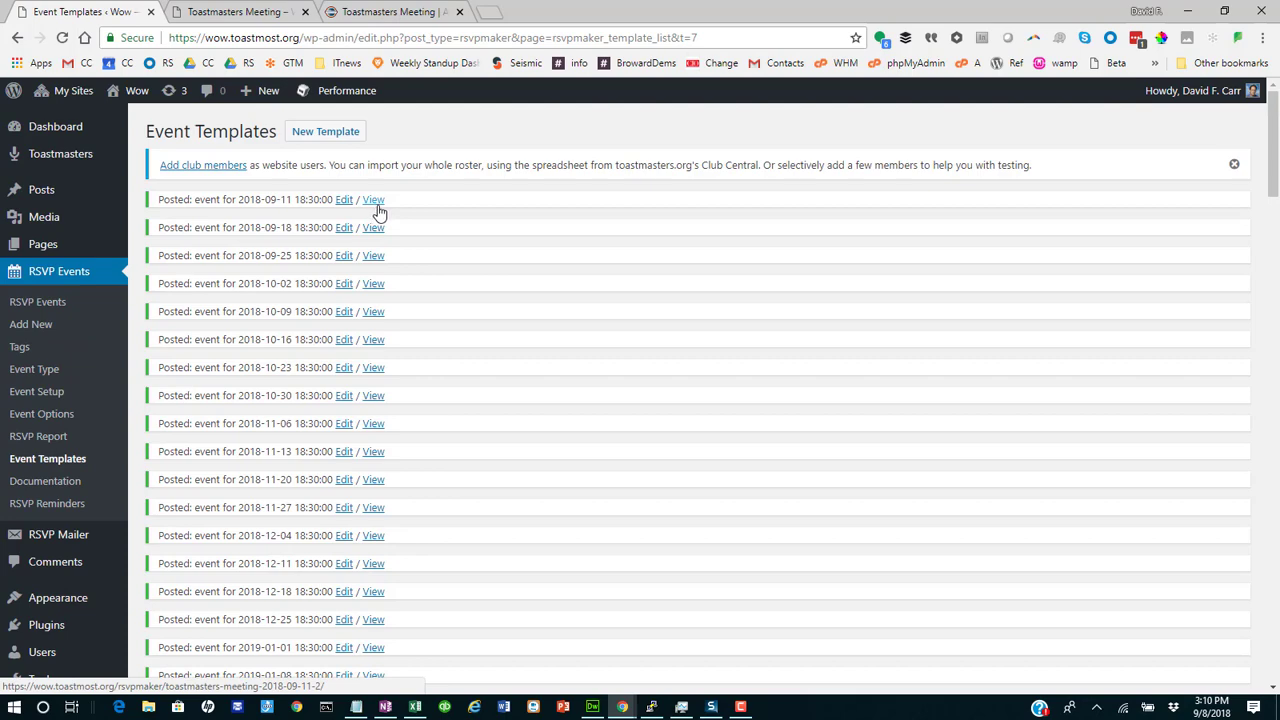
View the September 11, 2018 event and examine the Jokester signup slots among its roles
left_click(374, 201)
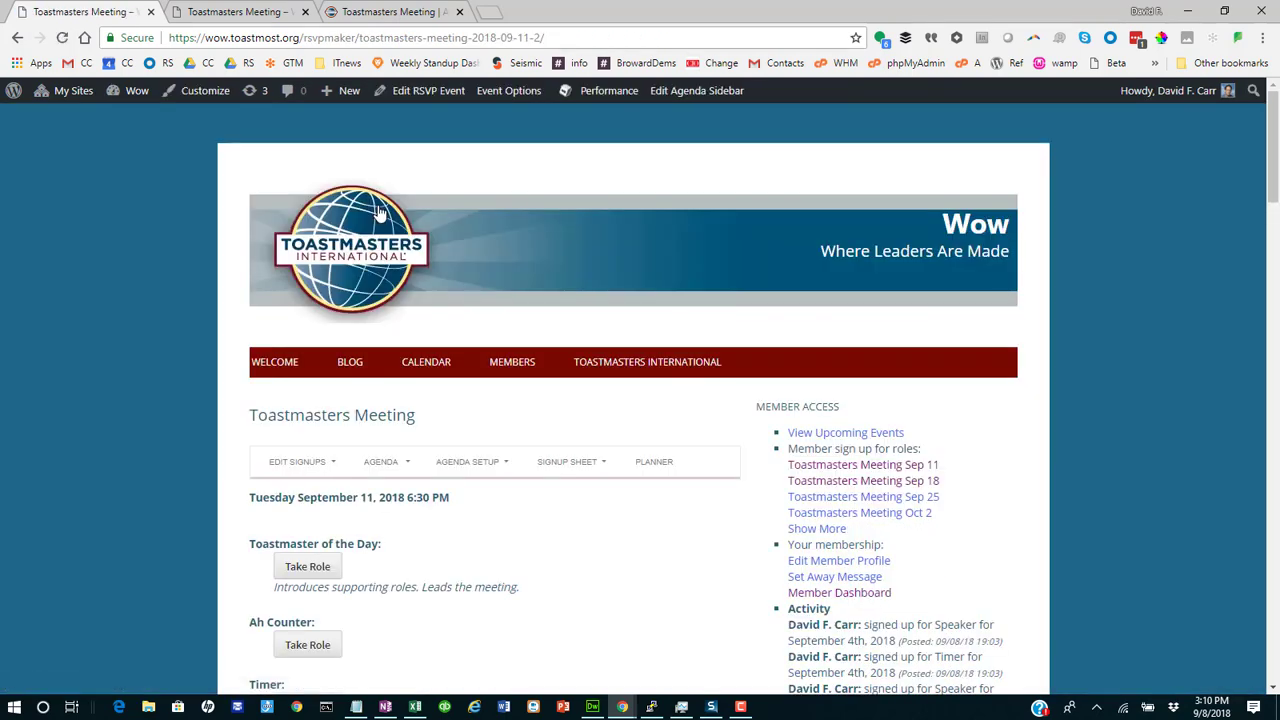
left_click_drag(1274, 170, 1274, 262)
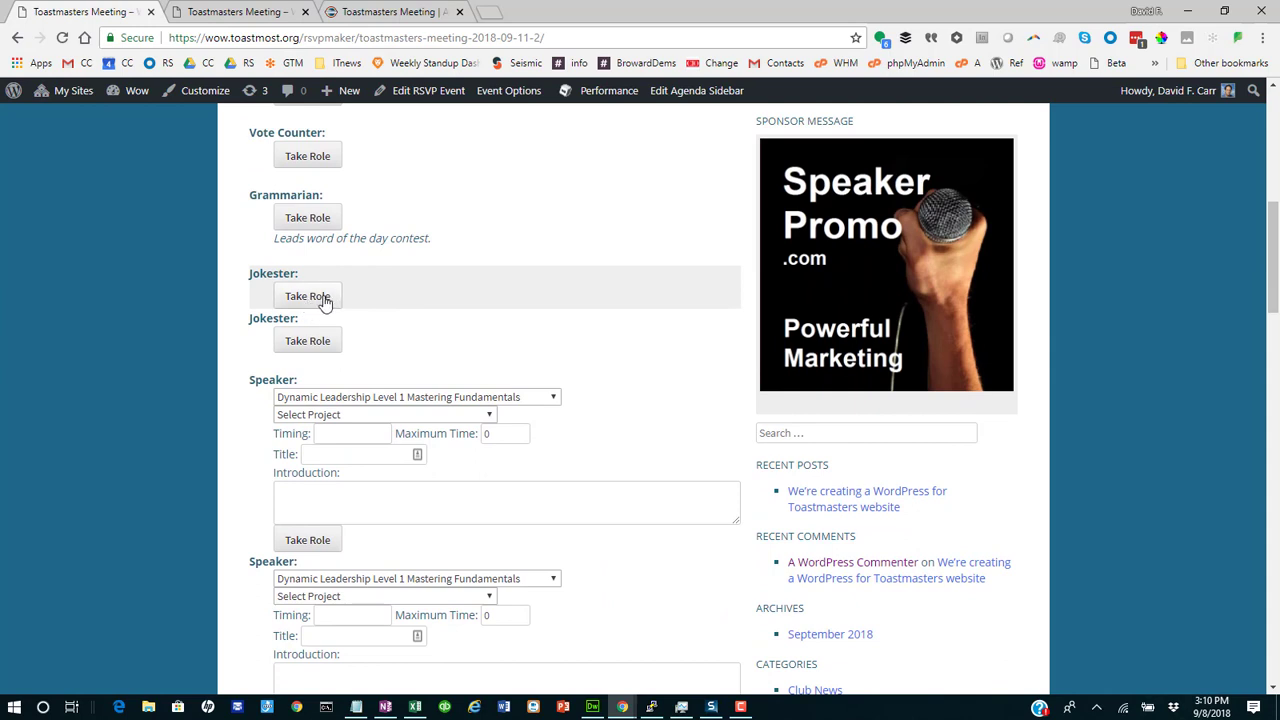
Open the September 11, 2018 event in the editor and examine the options of its custom Jokester role
left_click(430, 97)
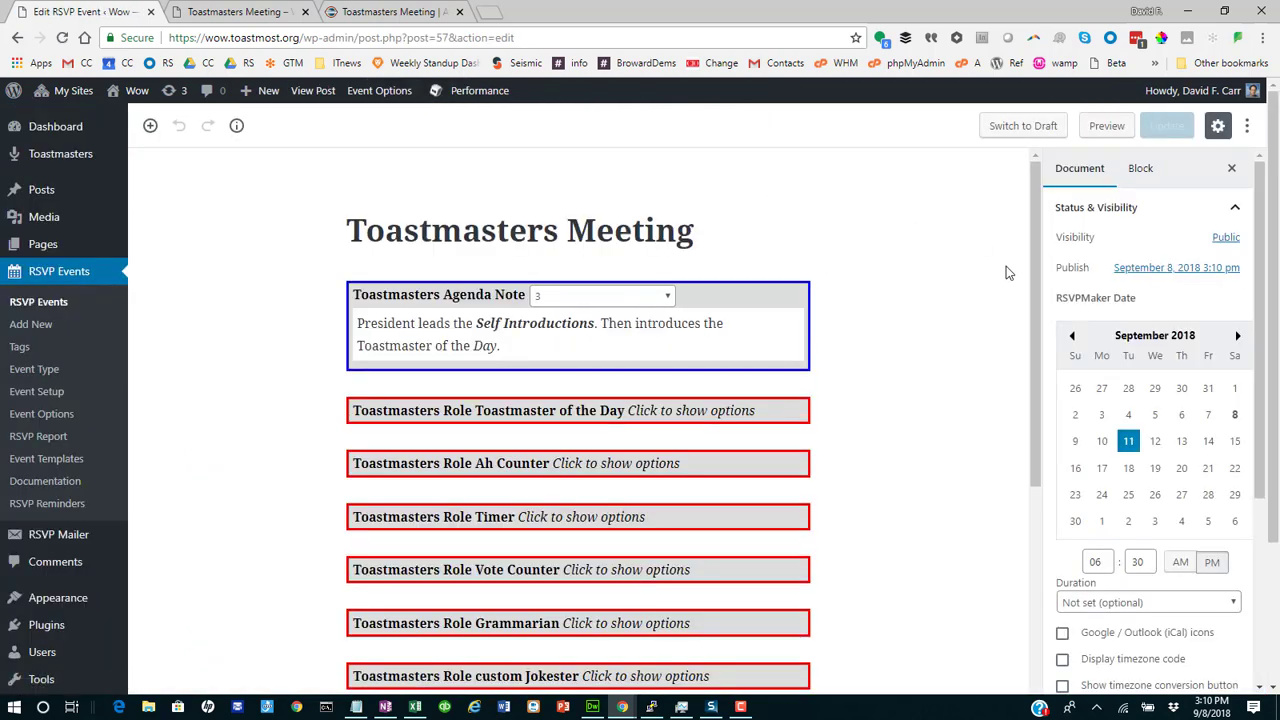
left_click_drag(1036, 264, 1036, 396)
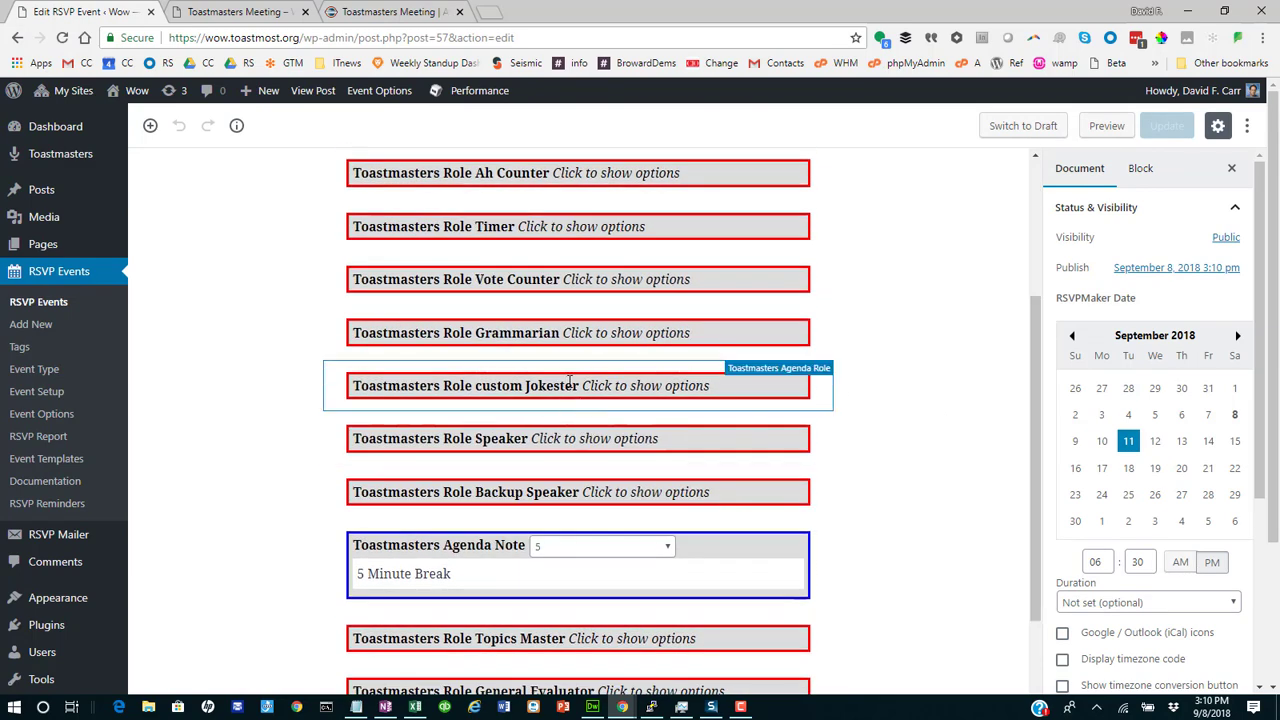
left_click(570, 381)
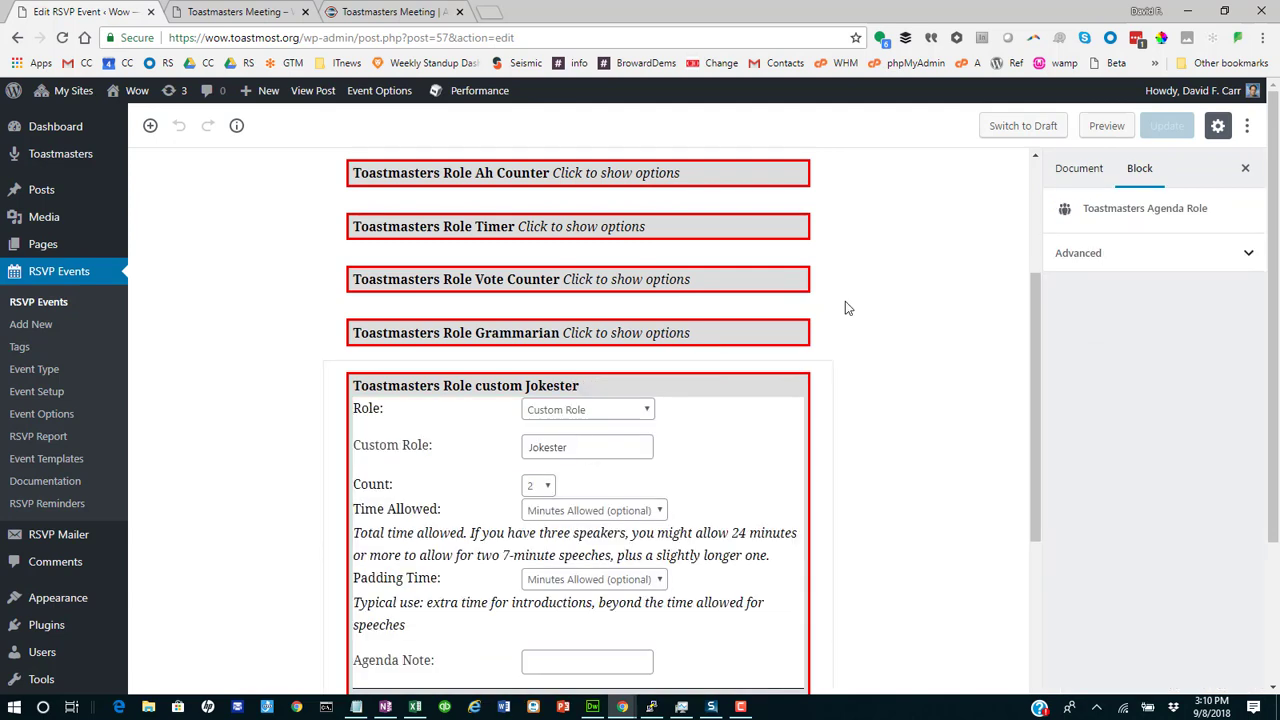
left_click(1073, 170)
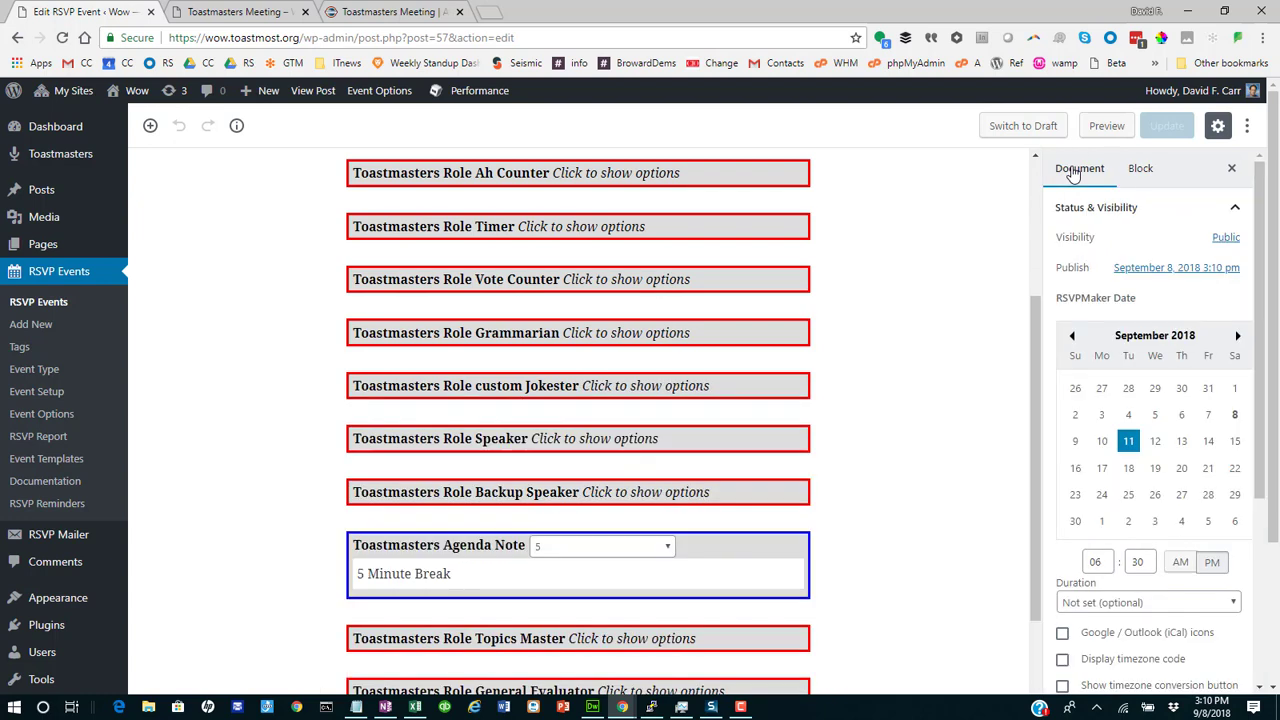
Go from the event's document settings to the editor of the template it is based on
scroll(1263, 258, "down", 1)
scroll(1263, 258, "down", 5)
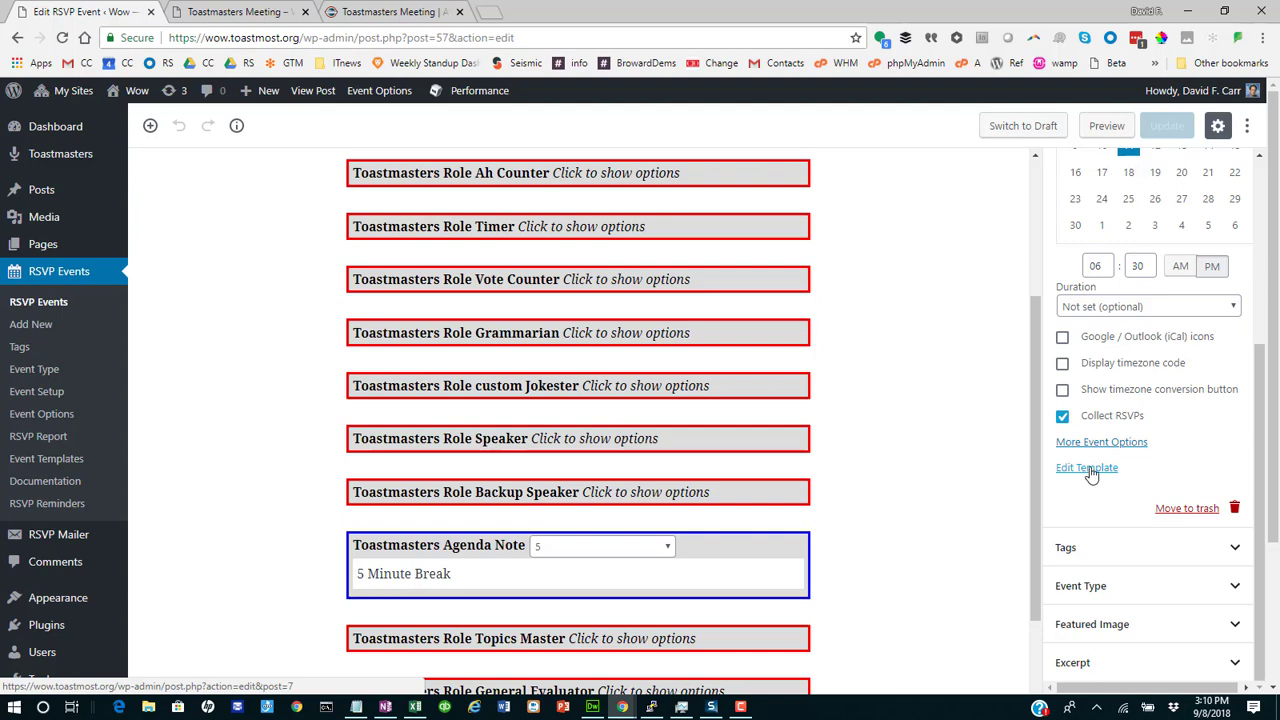
left_click(1091, 472)
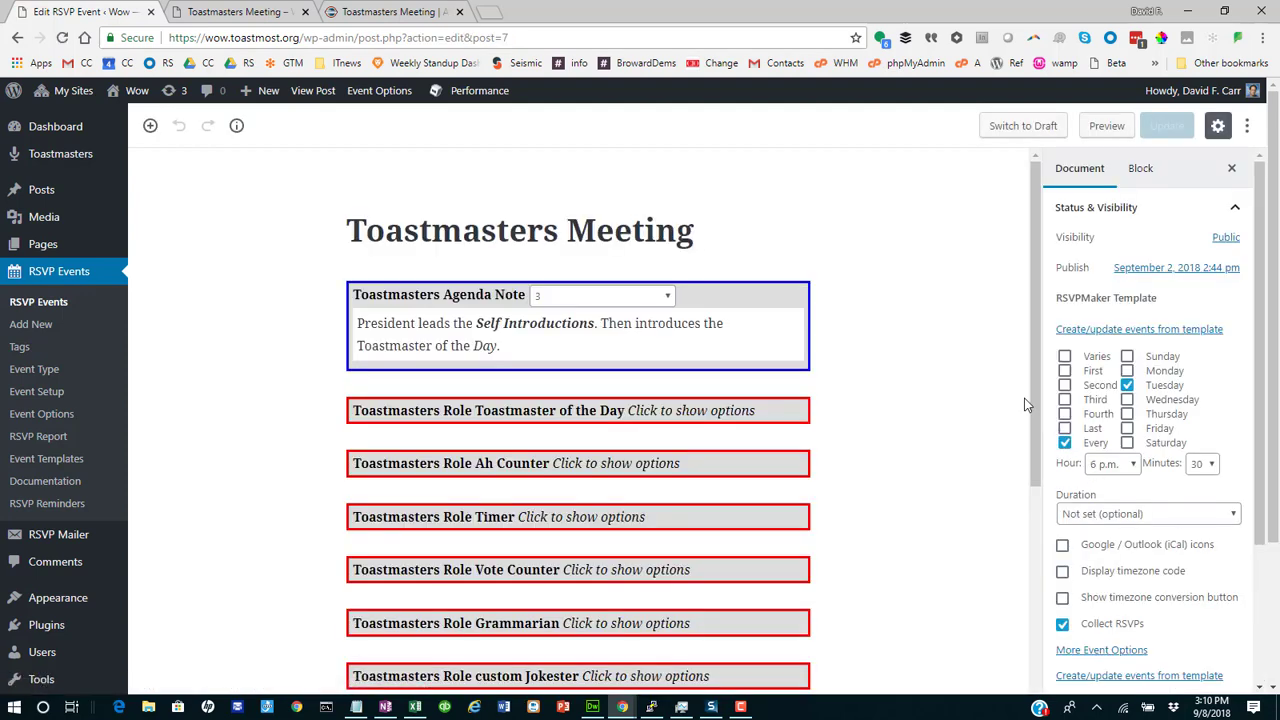
Set the template's Jokester role to a count of 1 and a time allowed of 2 minutes, and save the template
scroll(617, 437, "down", 2)
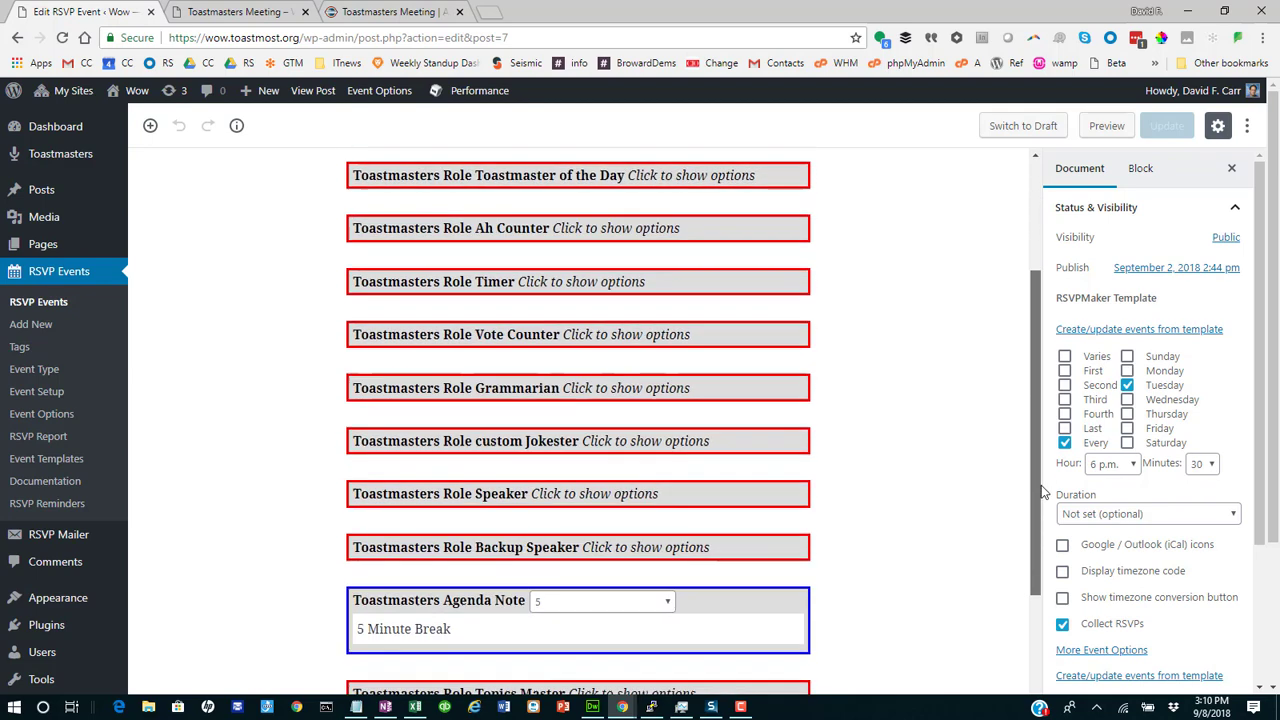
left_click(594, 439)
left_click(545, 545)
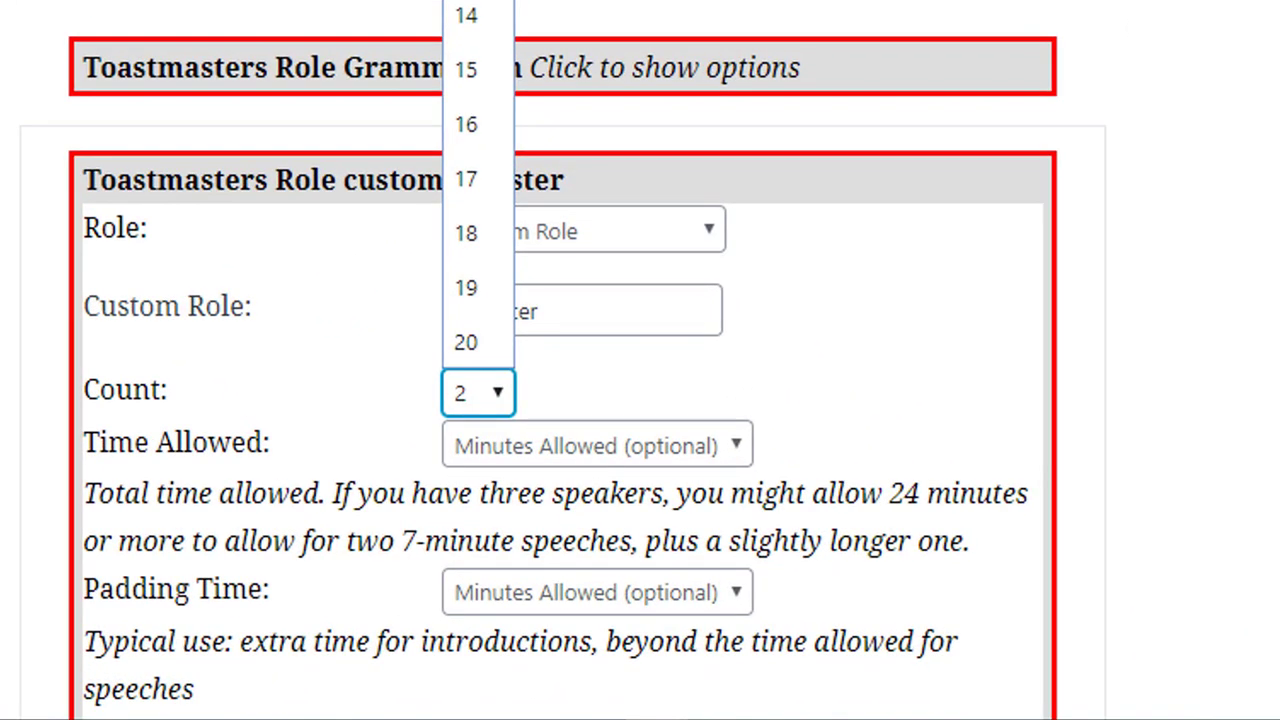
left_click(466, 0)
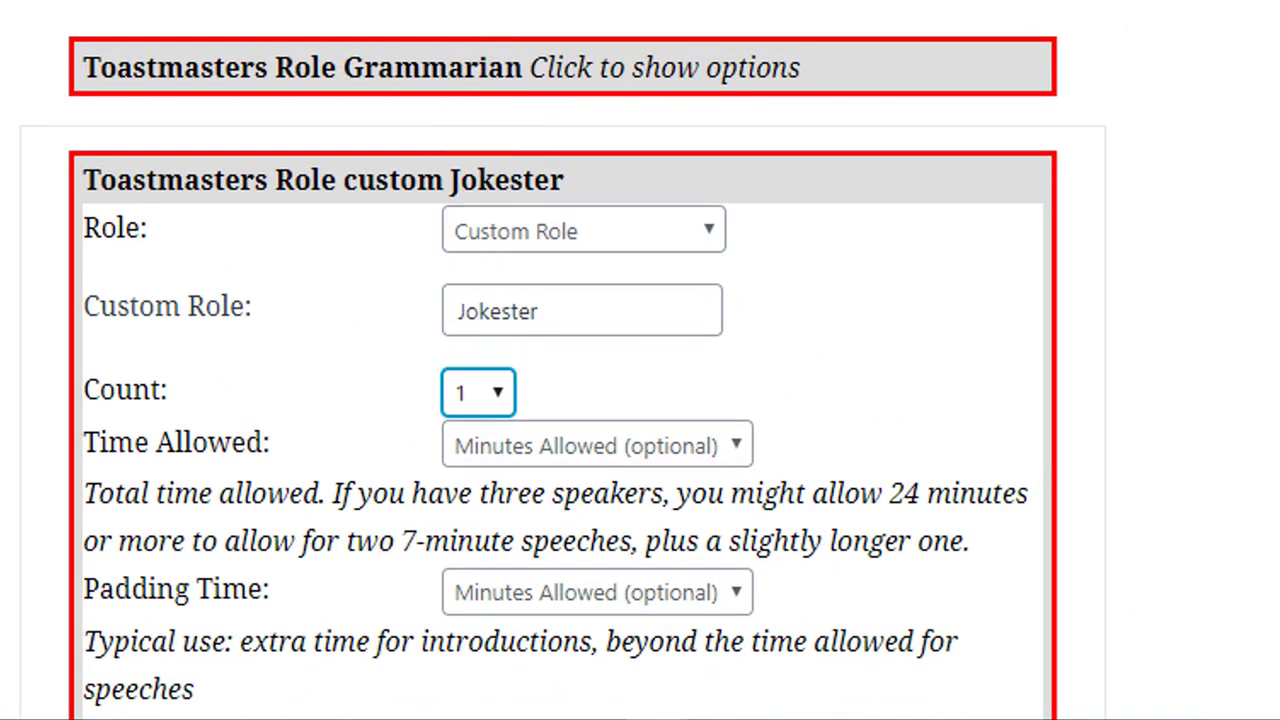
left_click(556, 447)
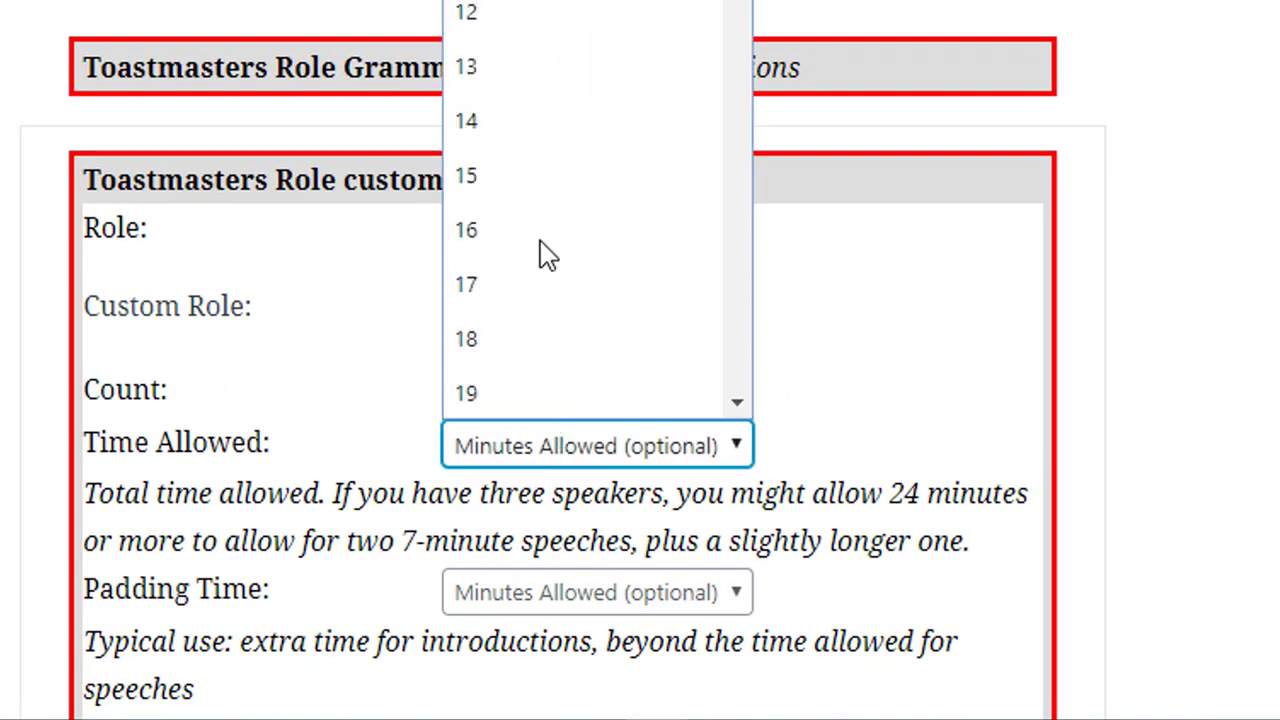
left_click(520, 0)
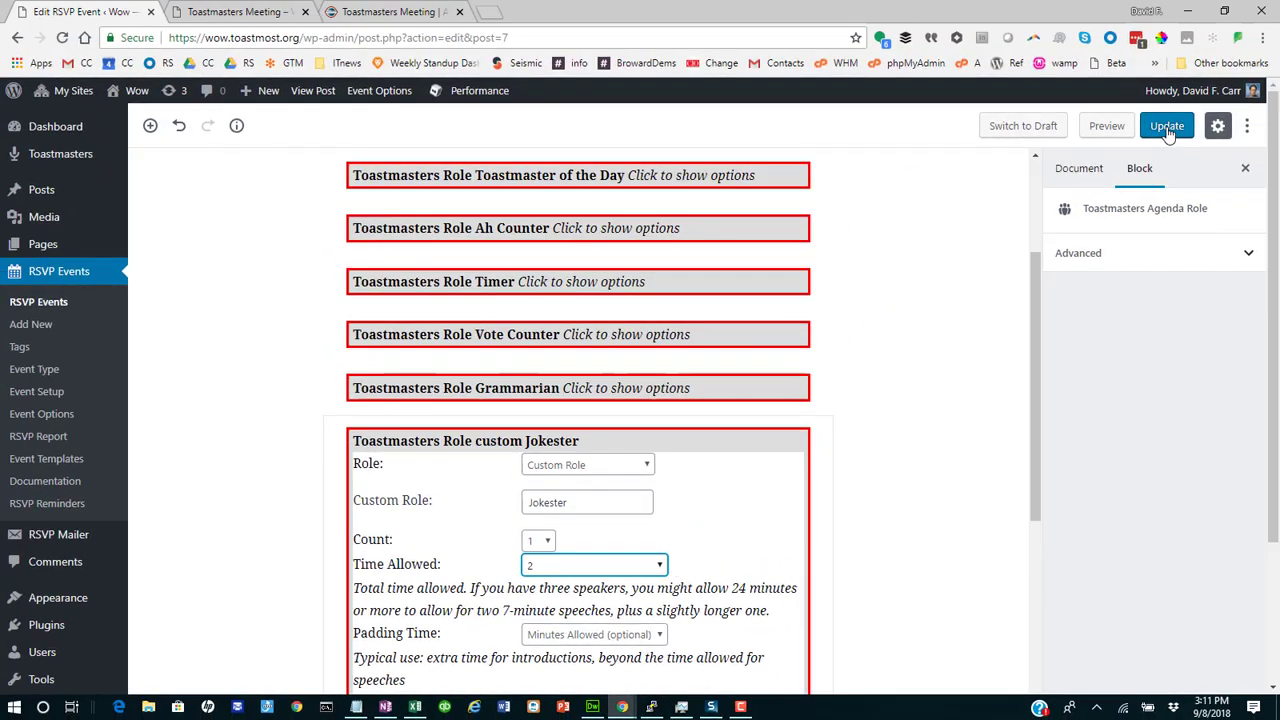
left_click(1167, 128)
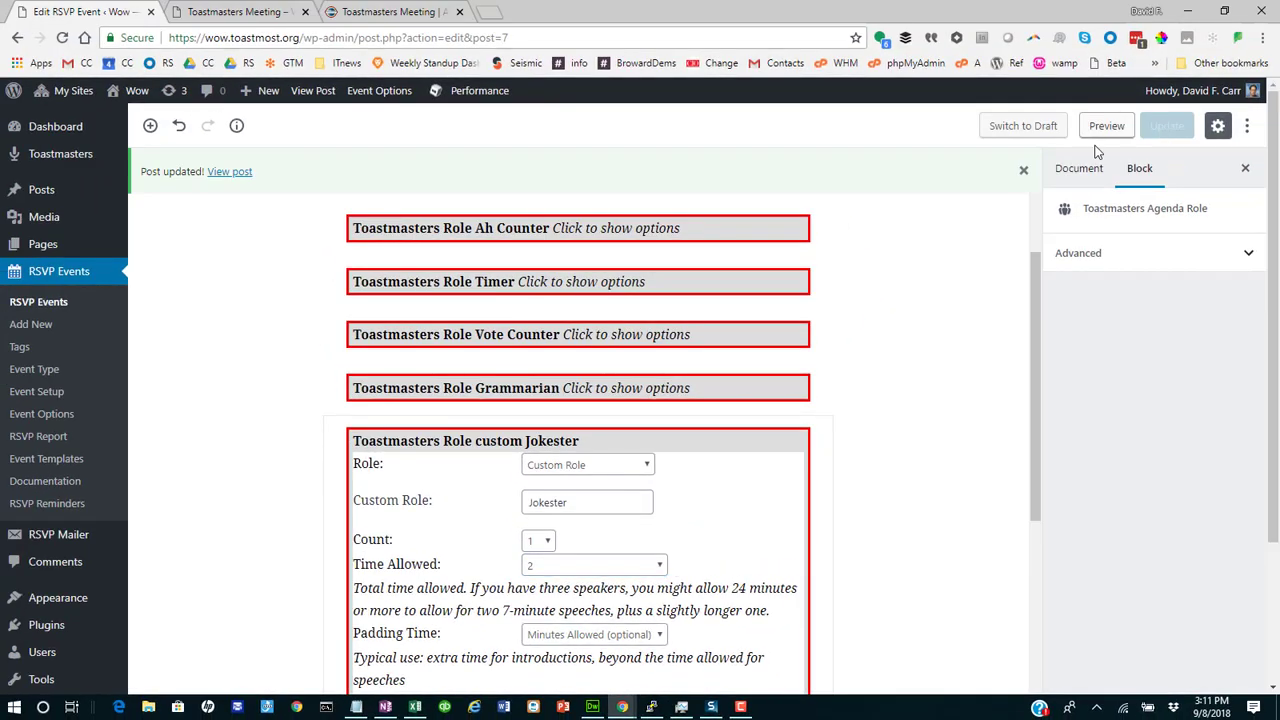
Go to creating or updating events from the template and update all already scheduled meetings
left_click(1075, 172)
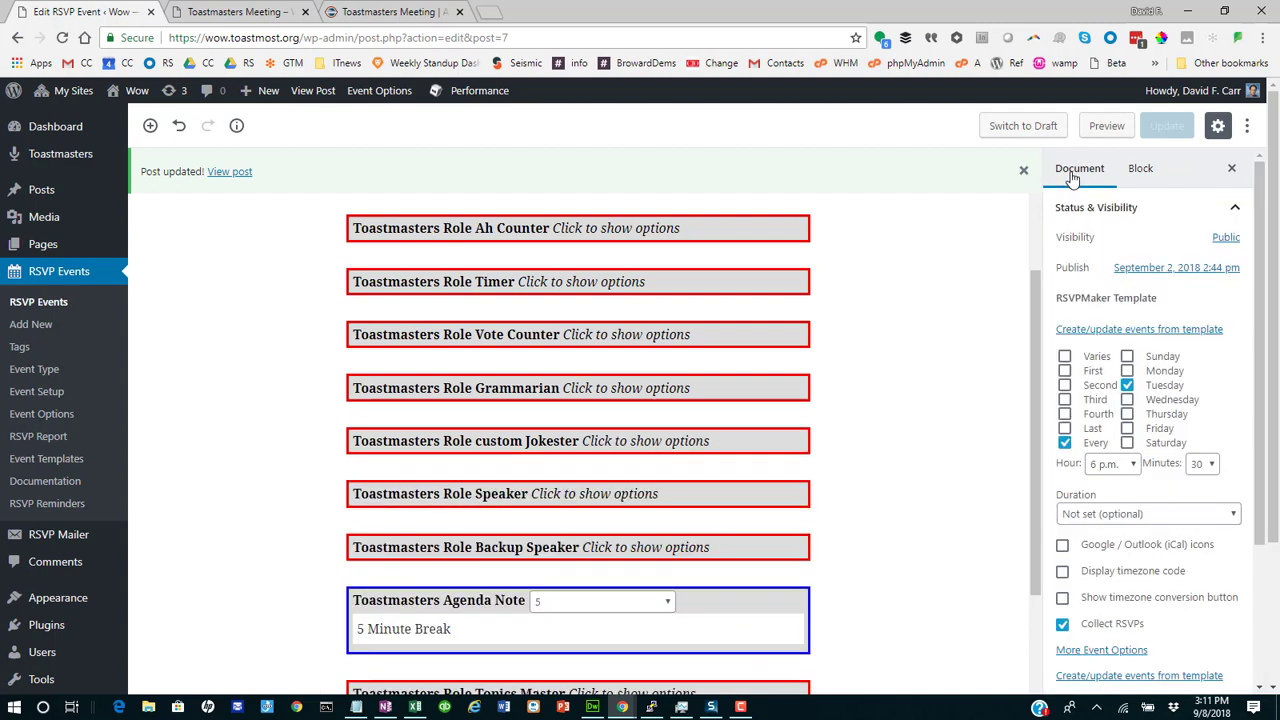
scroll(1260, 232, "down", 3)
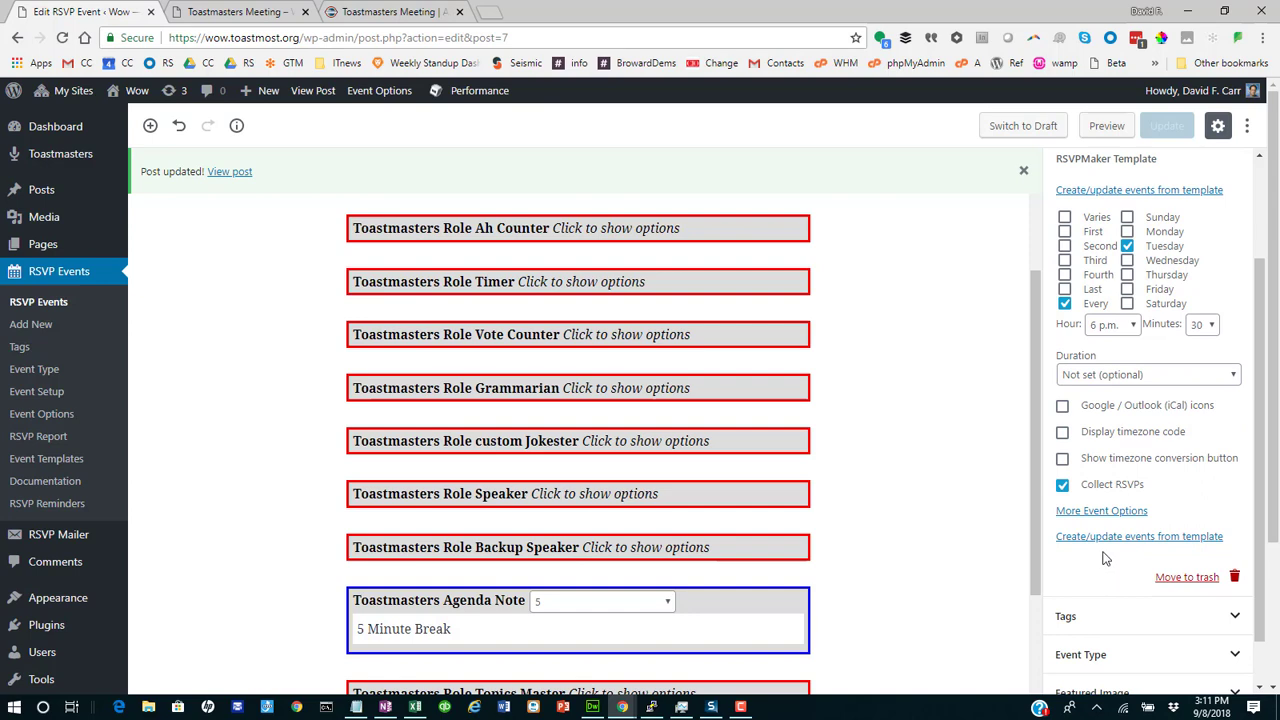
left_click(1122, 538)
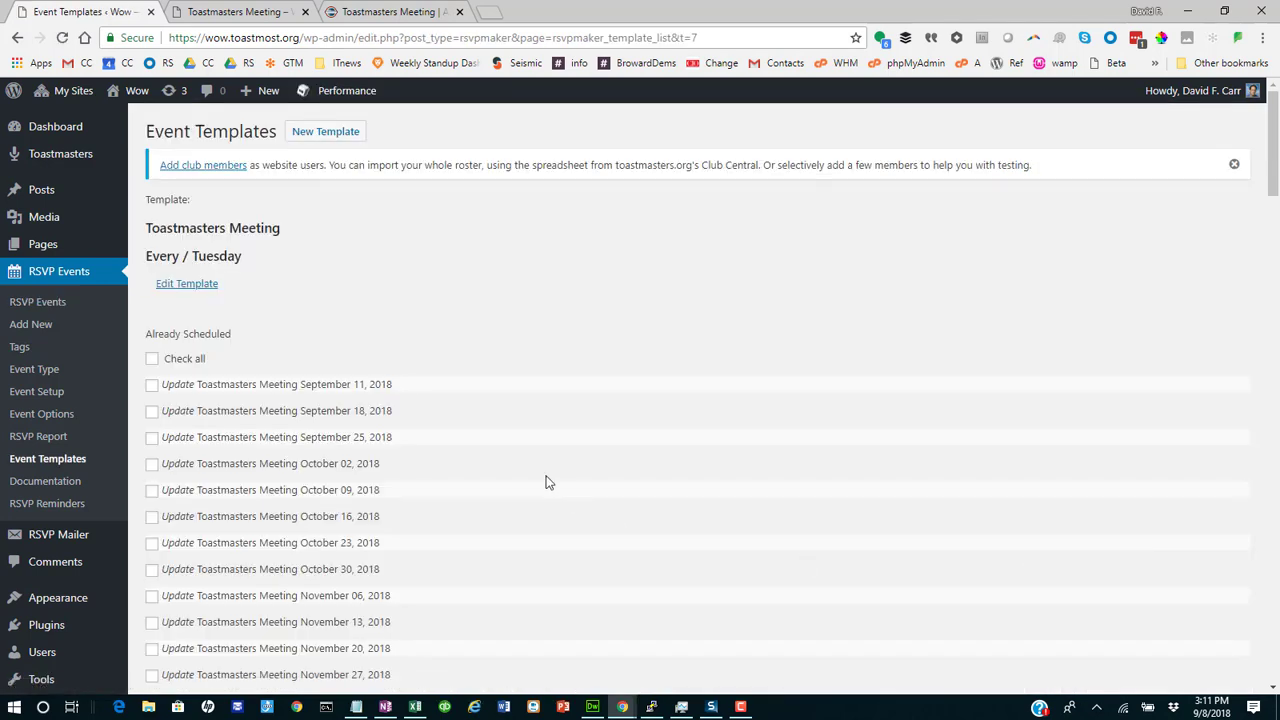
left_click(152, 358)
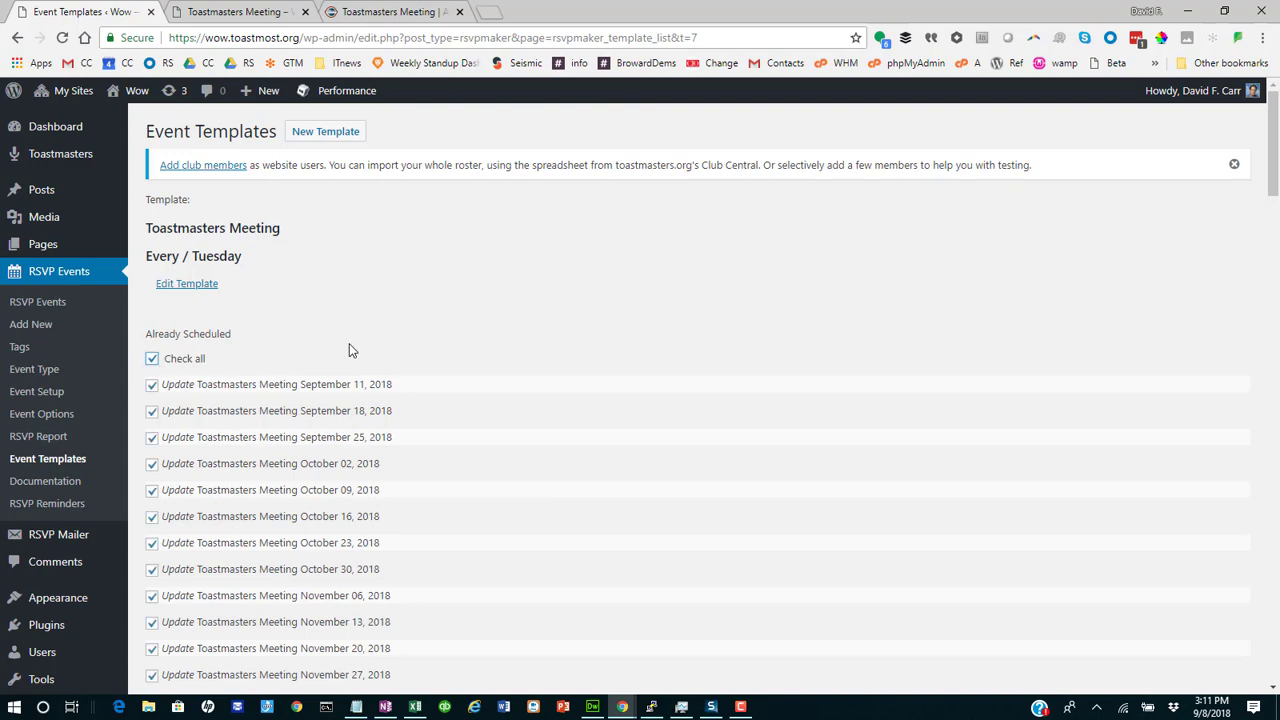
scroll(1272, 400, "down", 7)
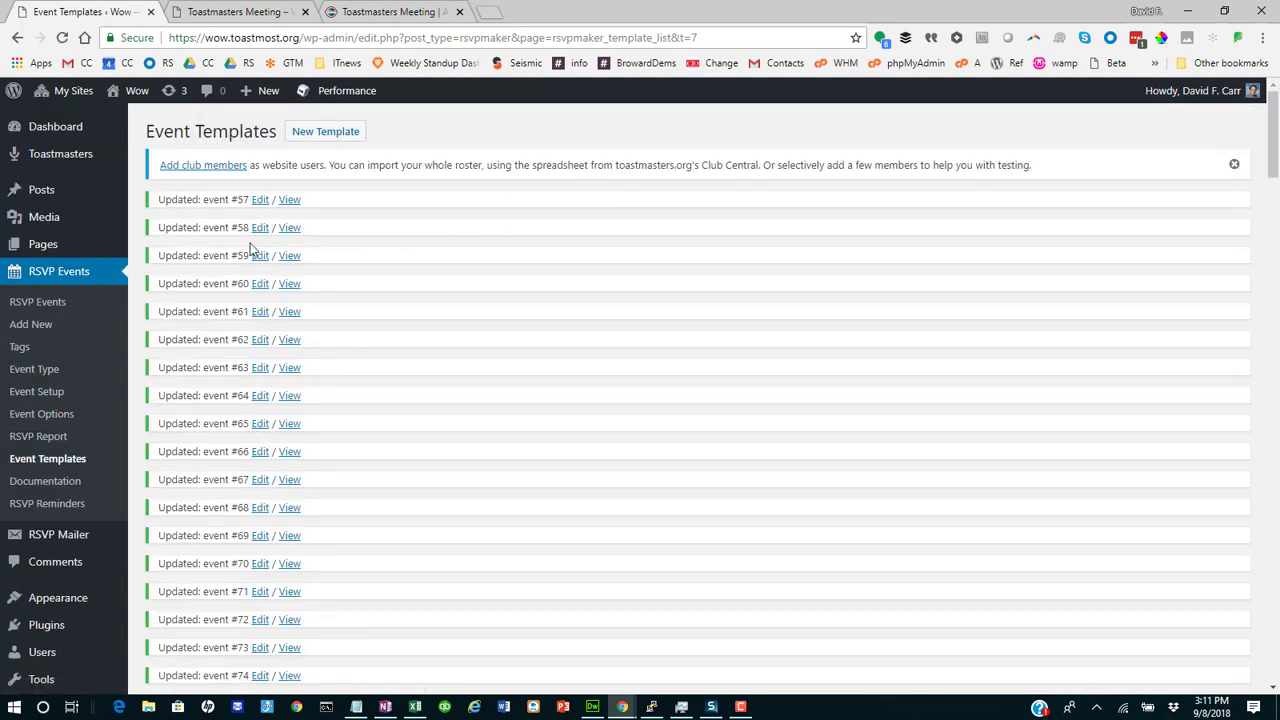
View the updated September 11 event and sign up for its Jokester role
left_click(289, 200)
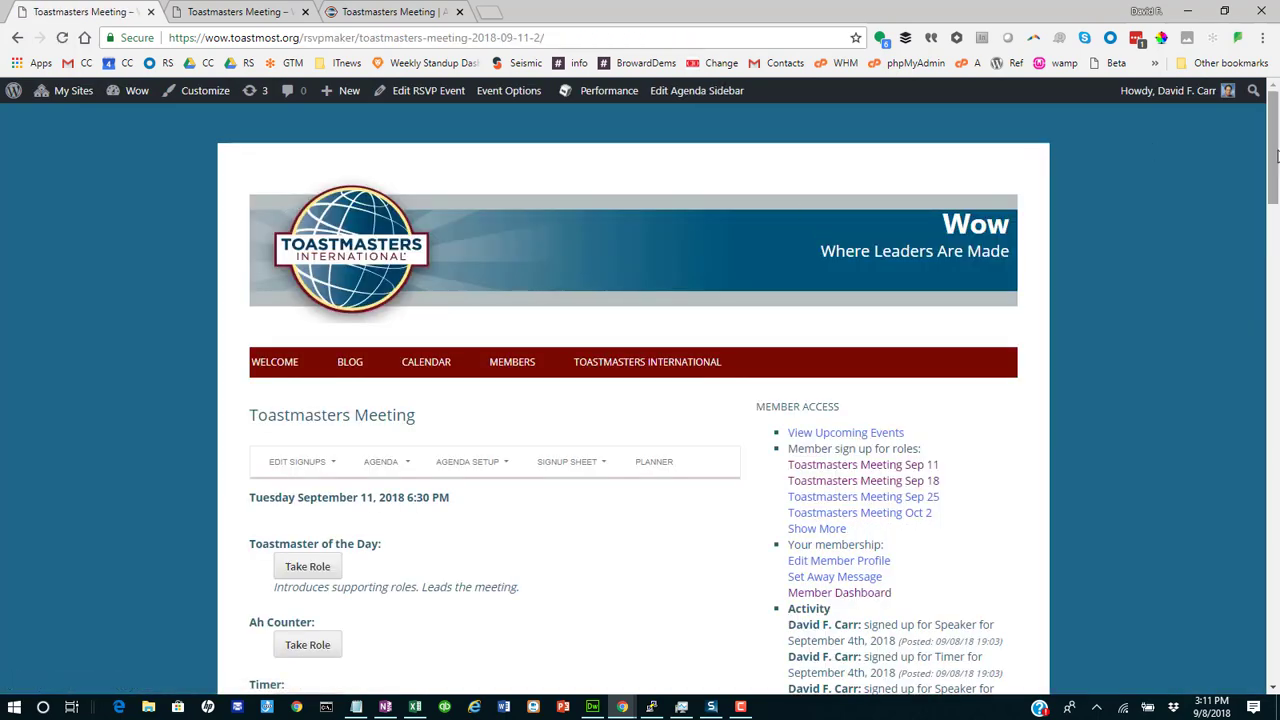
left_click_drag(1276, 156, 1276, 273)
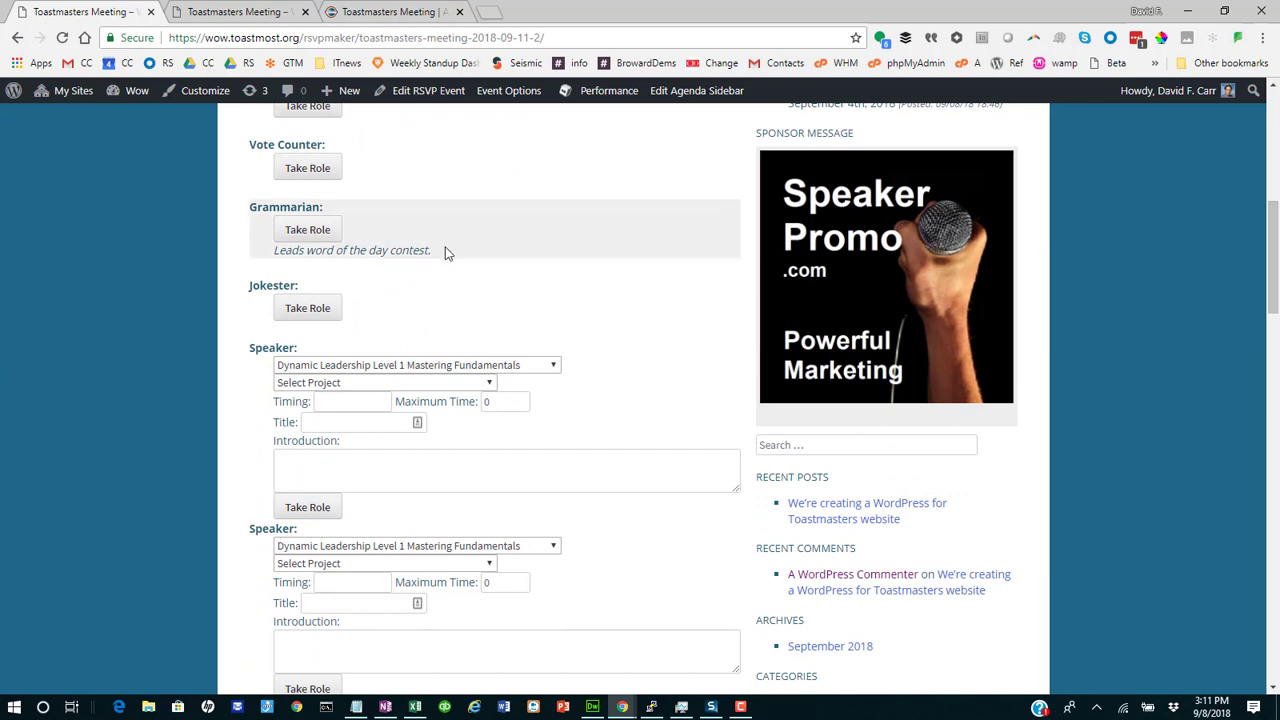
left_click(308, 310)
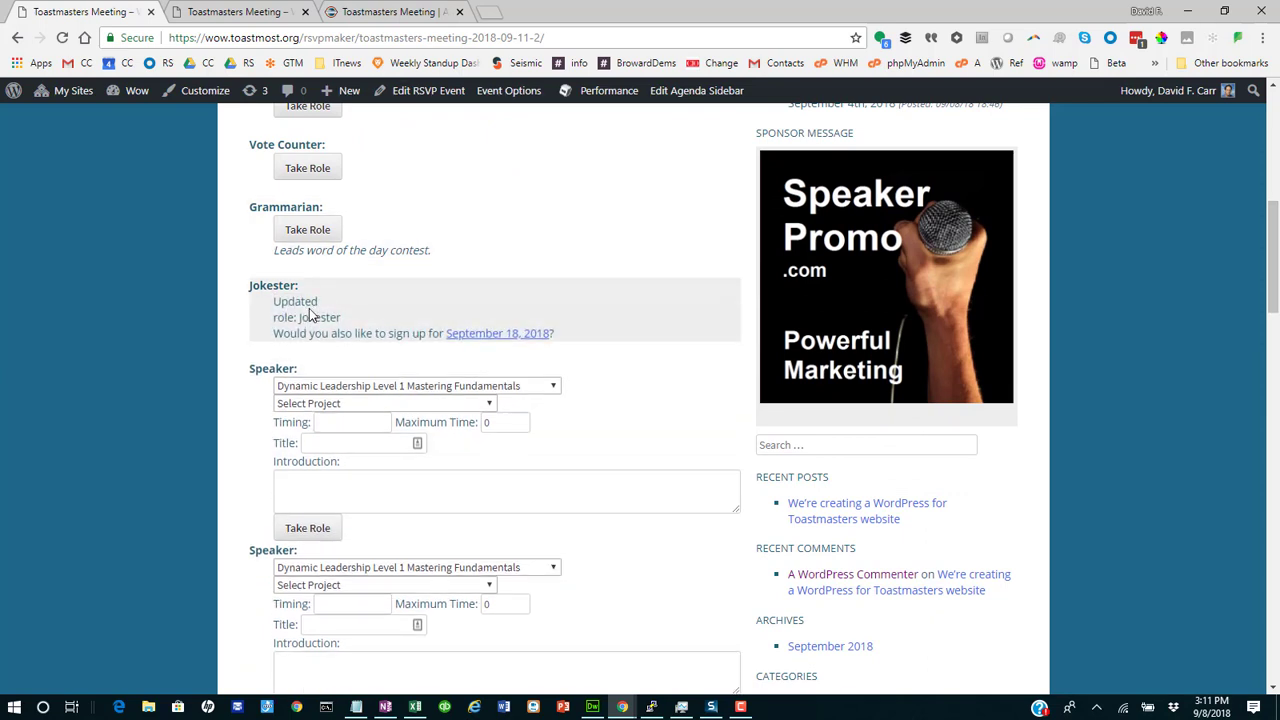
Switch the September 11 event to signup editing and tweak the Speaker timing settings to a count of 2
left_click(306, 464)
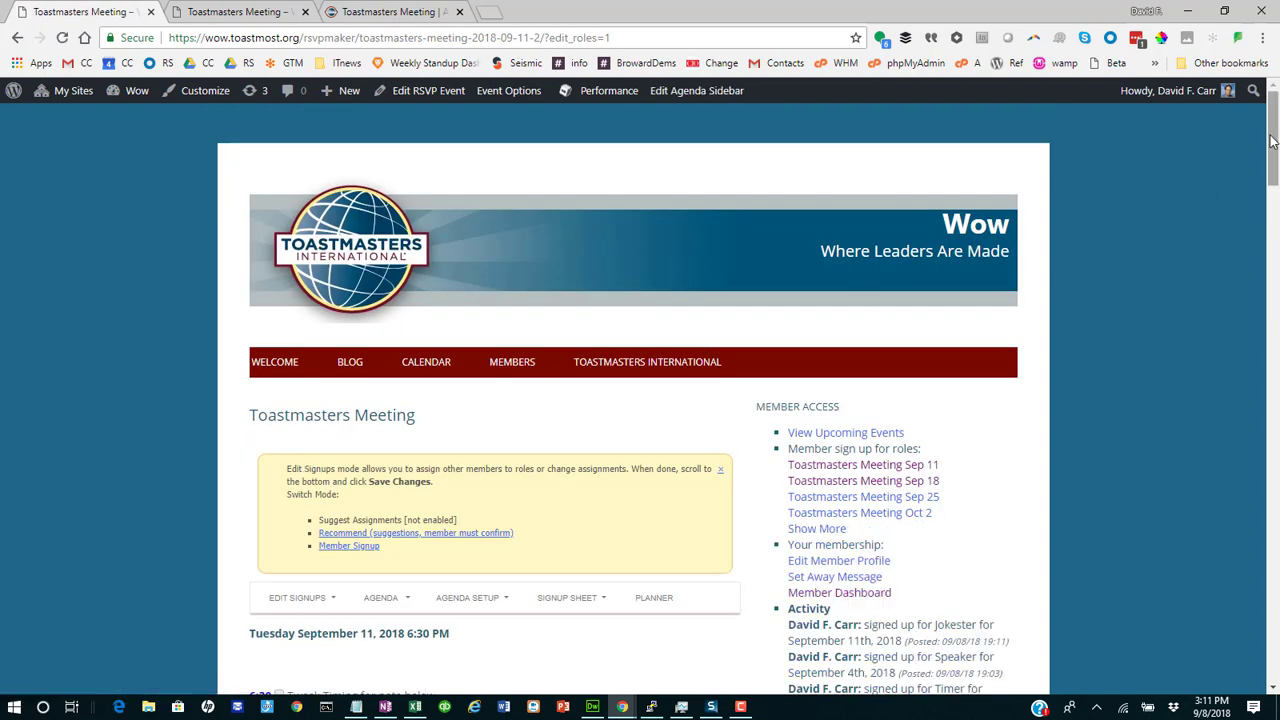
left_click_drag(1275, 140, 1276, 335)
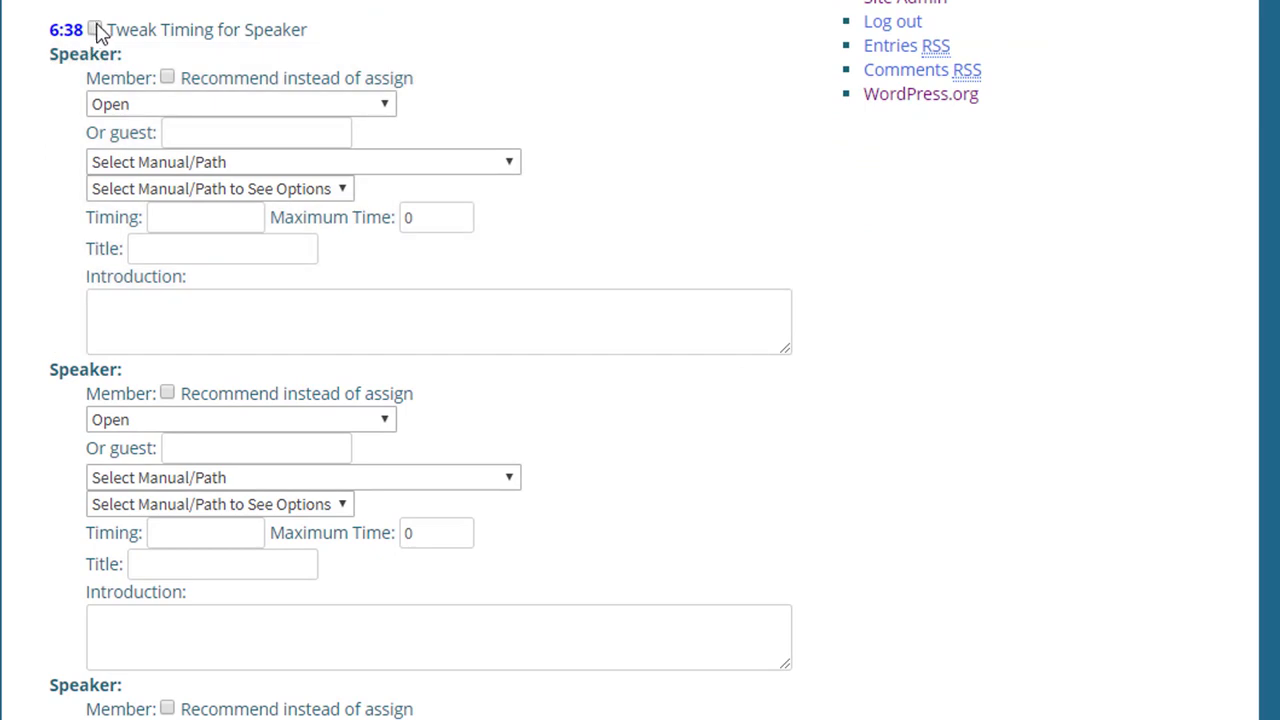
left_click(95, 30)
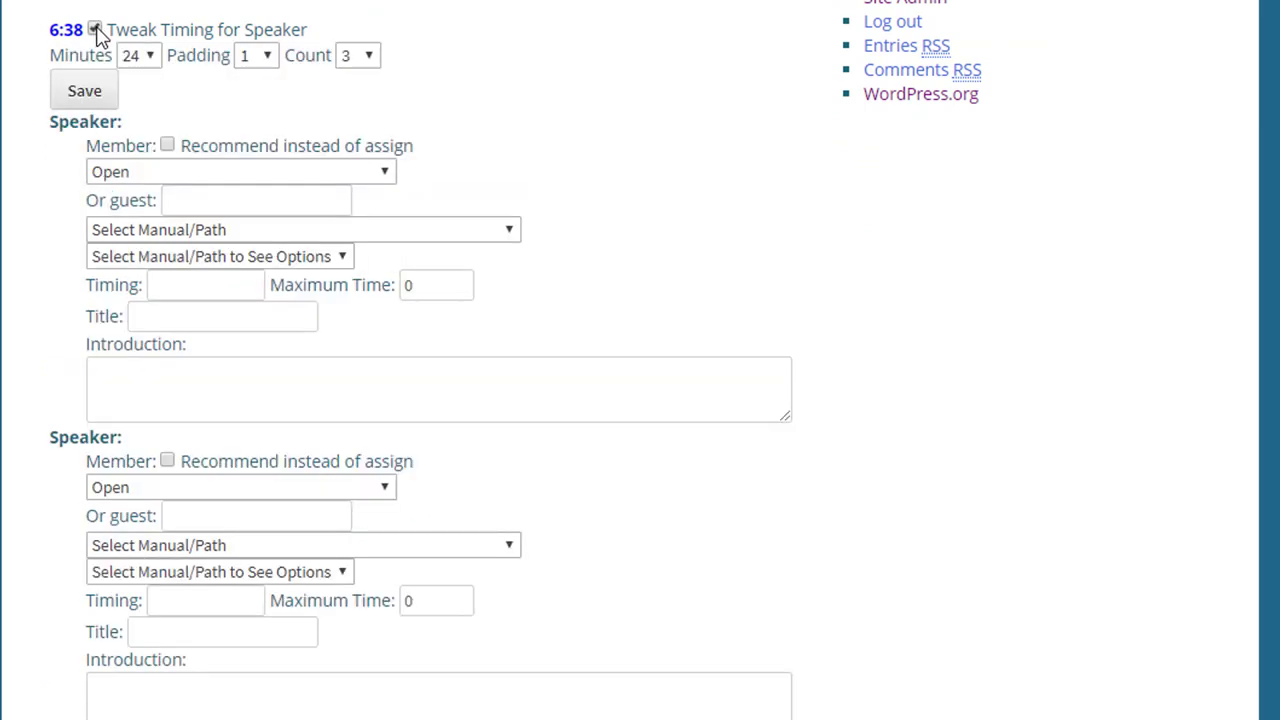
left_click(370, 56)
left_click(358, 130)
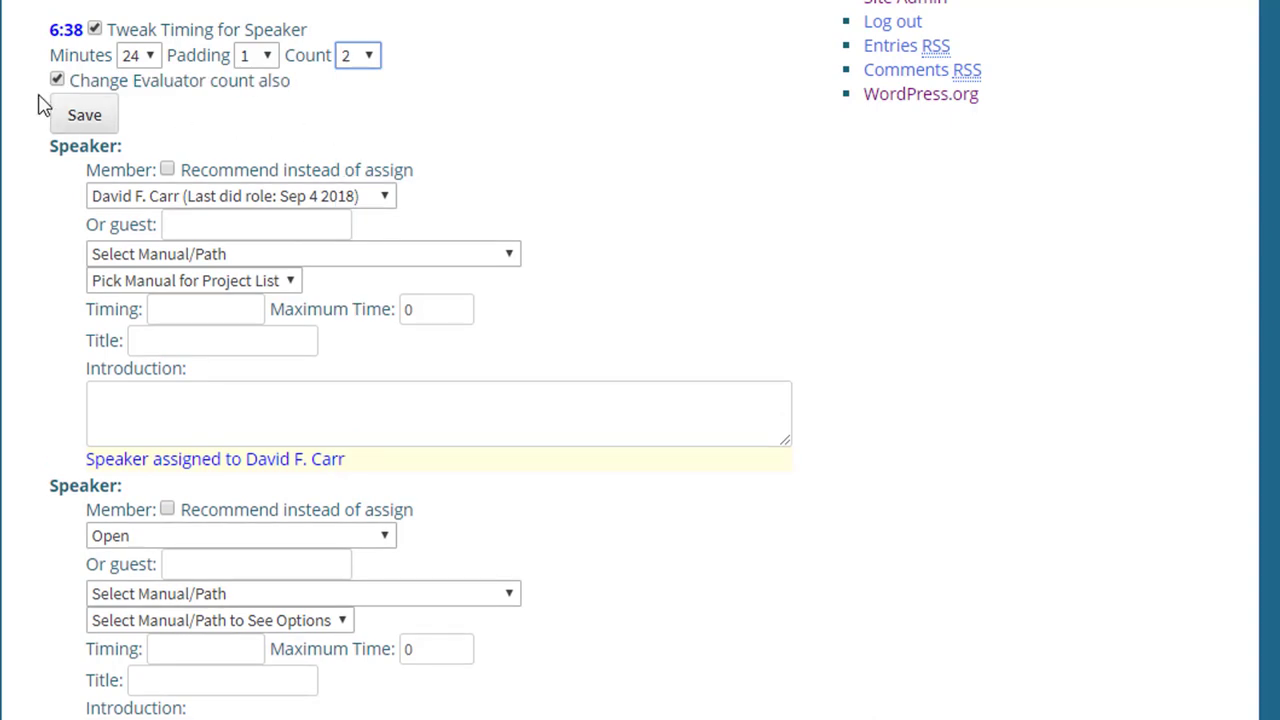
Set the Speaker role's minutes to 20 and save, with the Evaluator count changed to match
left_click(148, 57)
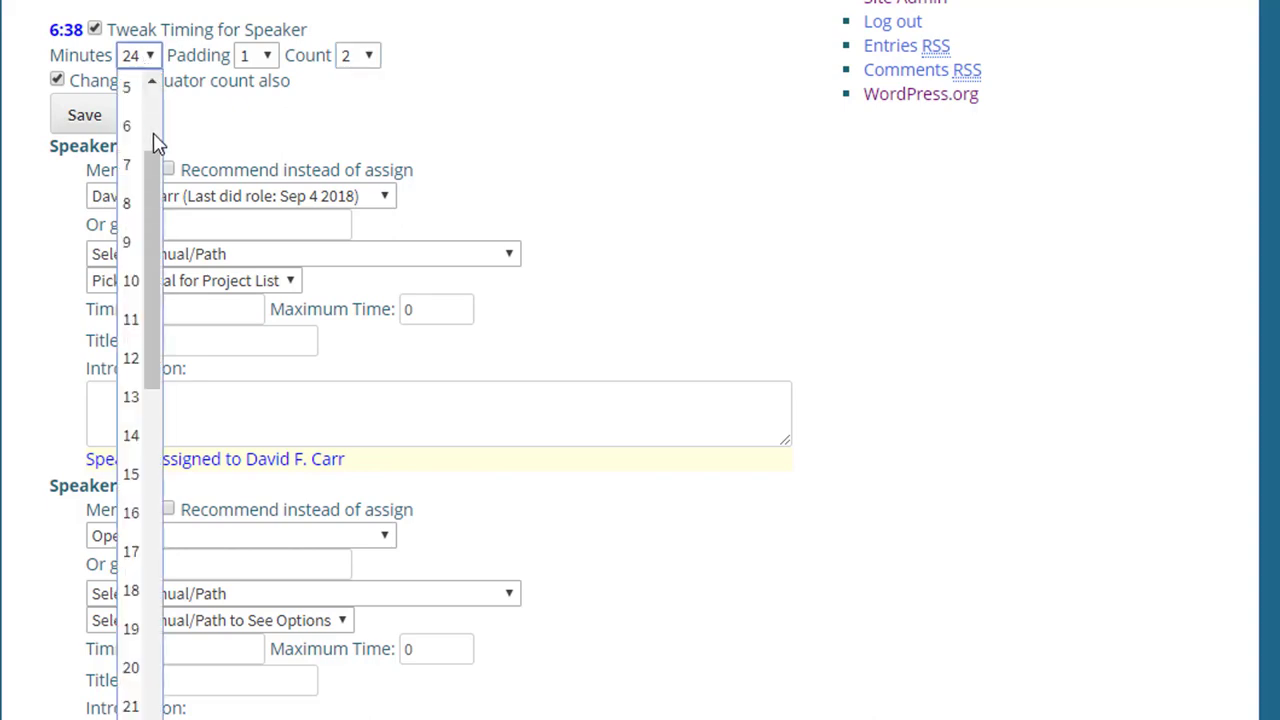
left_click(140, 670)
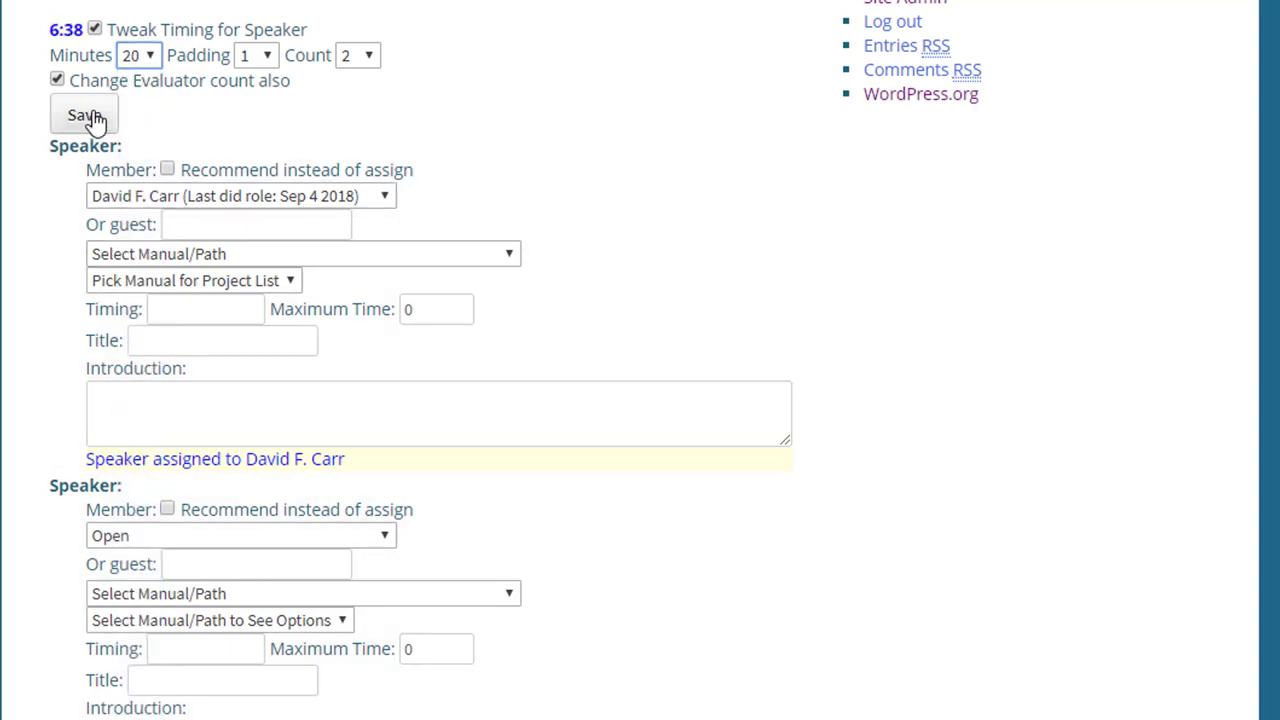
left_click(86, 116)
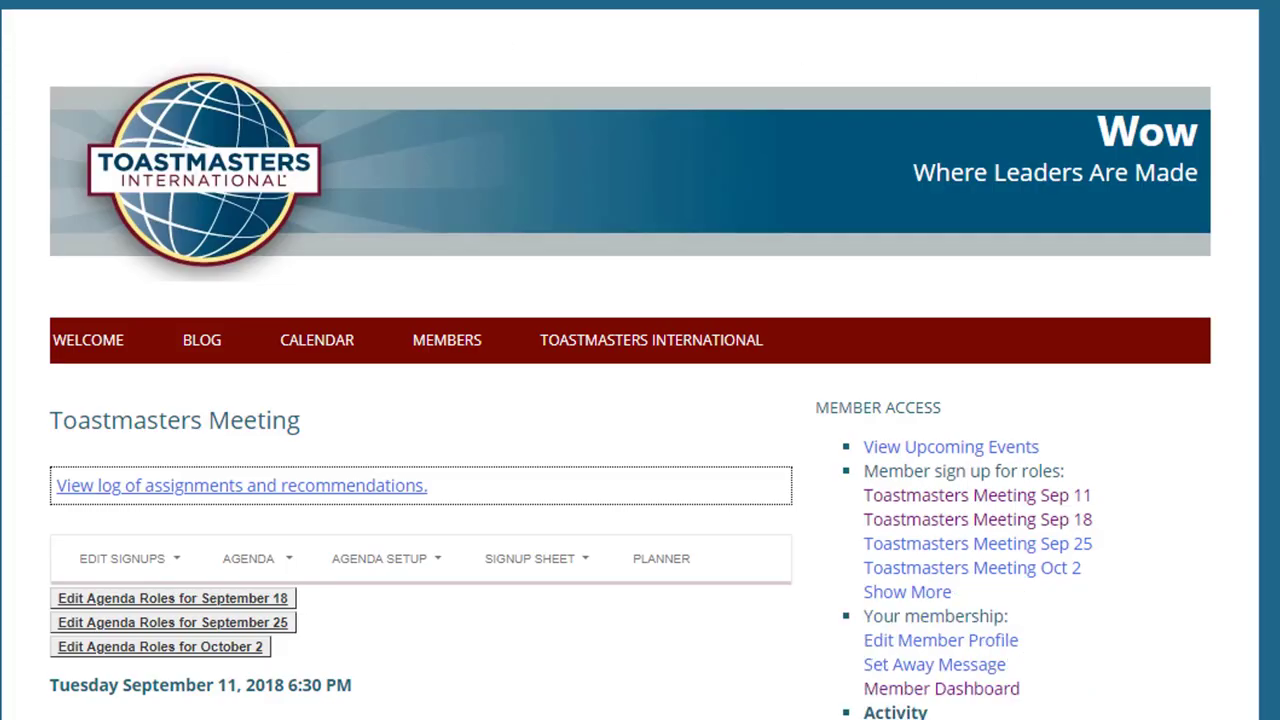
Examine the Jokester, Speaker and Evaluator slots and the speaker time limit on the September 11 signup page
scroll(640, 400, "down", 10)
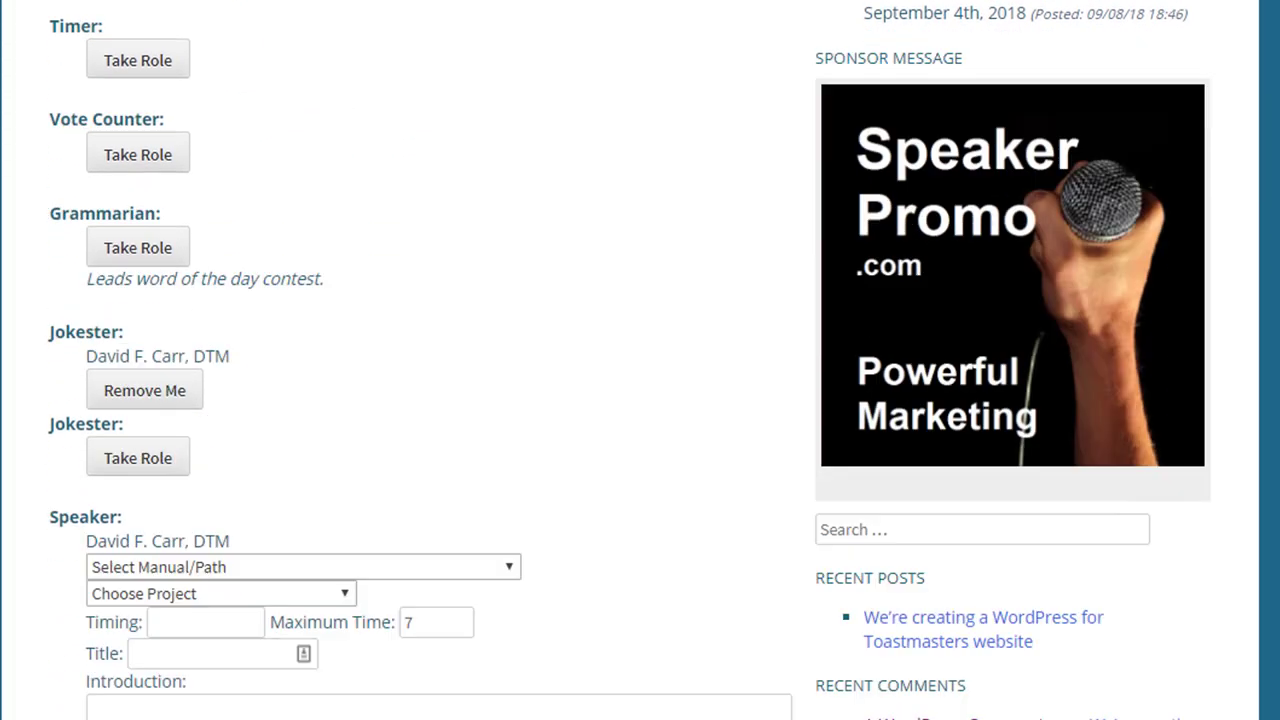
scroll(640, 400, "down", 5)
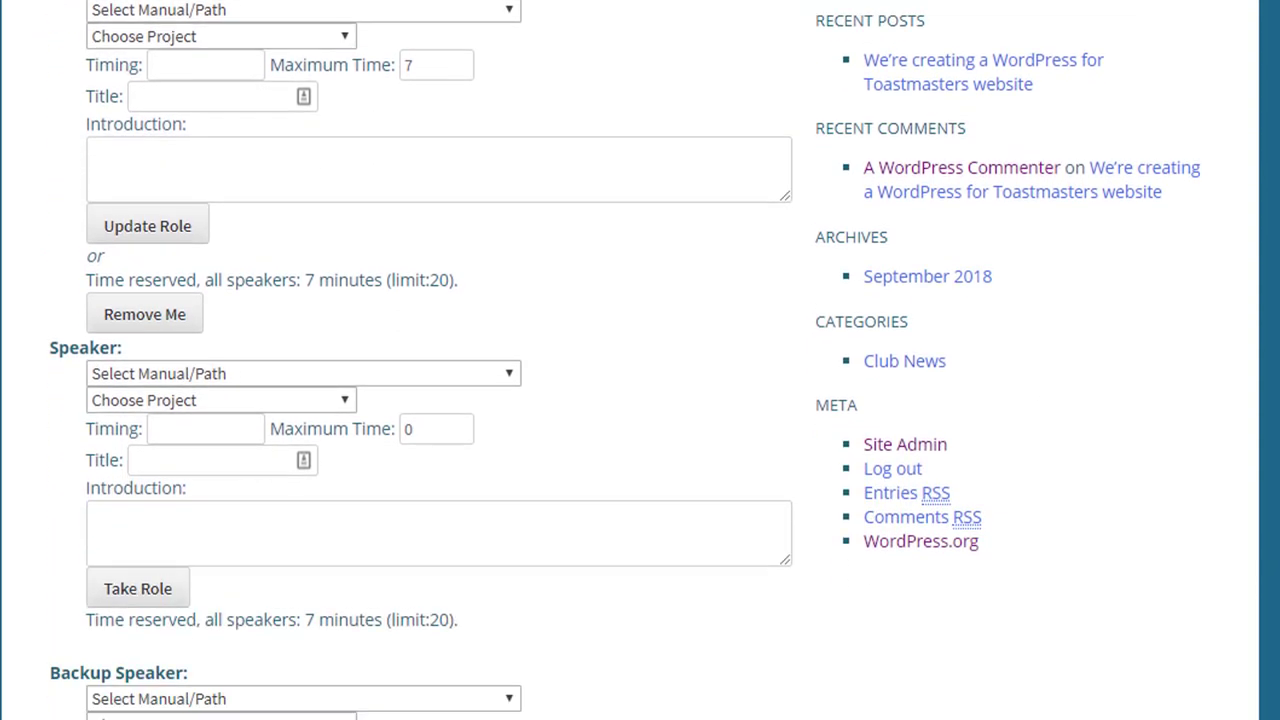
scroll(640, 400, "up", 2)
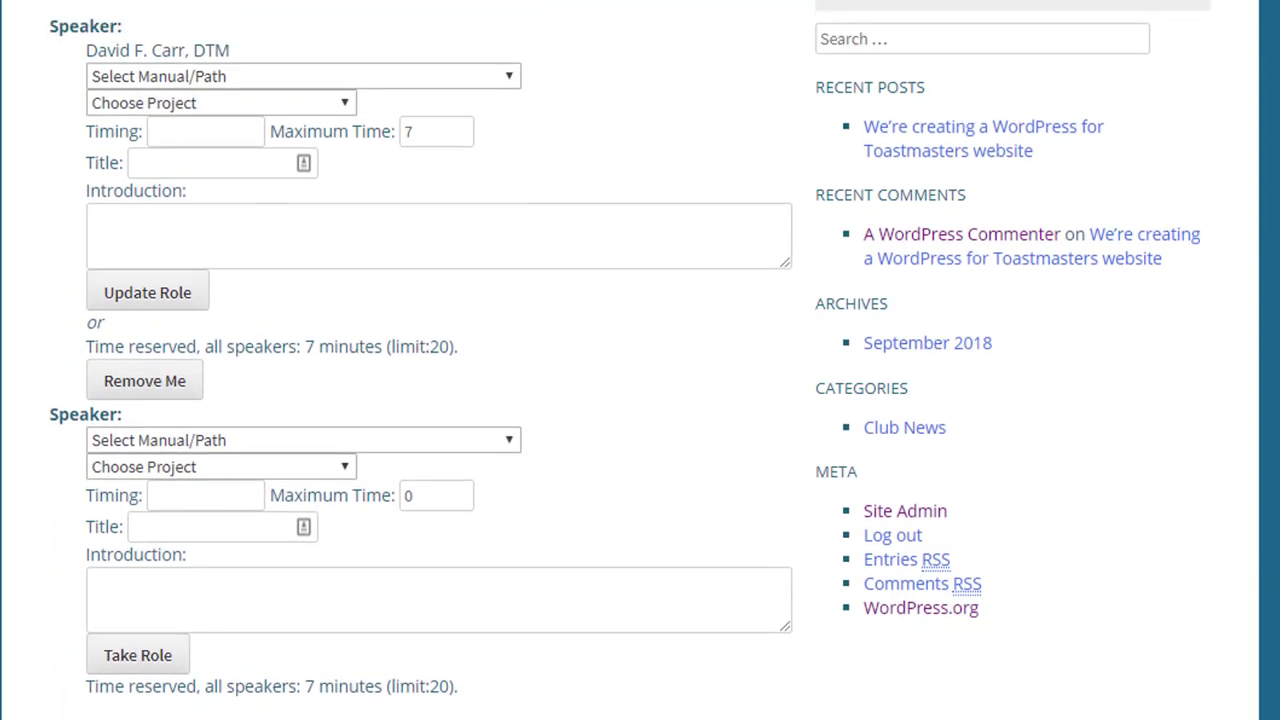
scroll(640, 400, "down", 2)
scroll(640, 400, "down", 8)
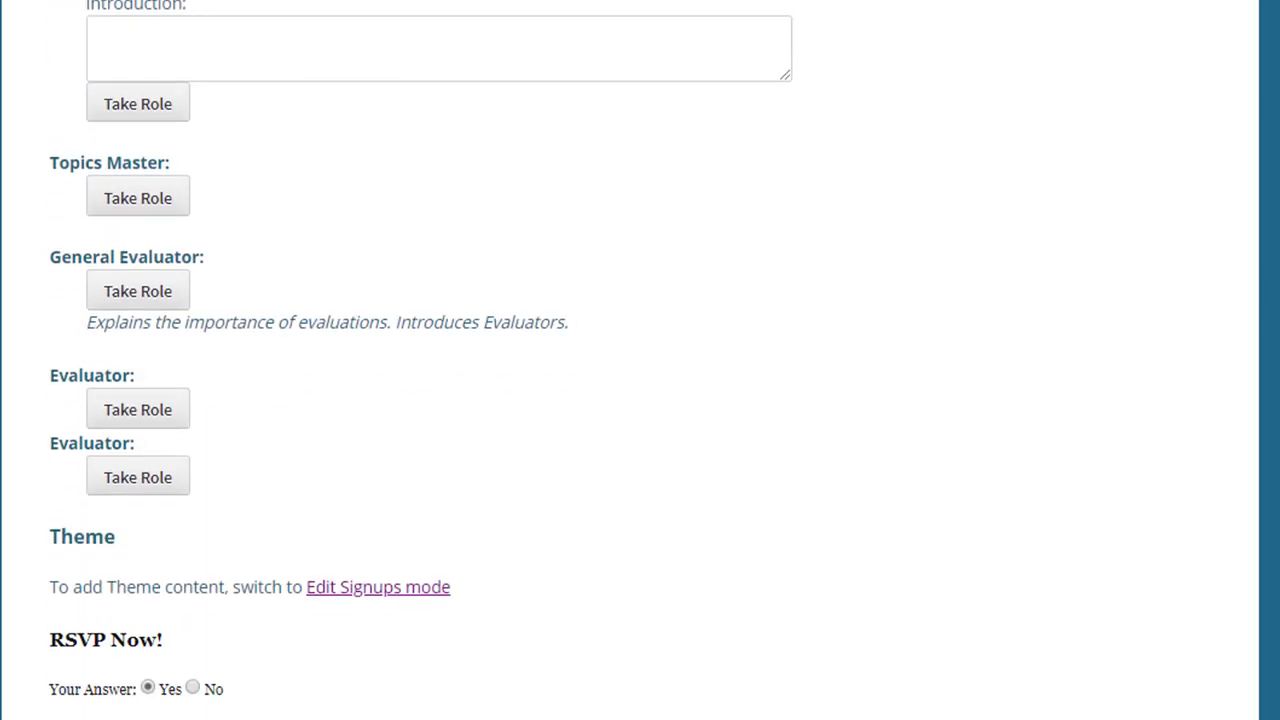
scroll(640, 400, "down", 1)
scroll(640, 400, "up", 20)
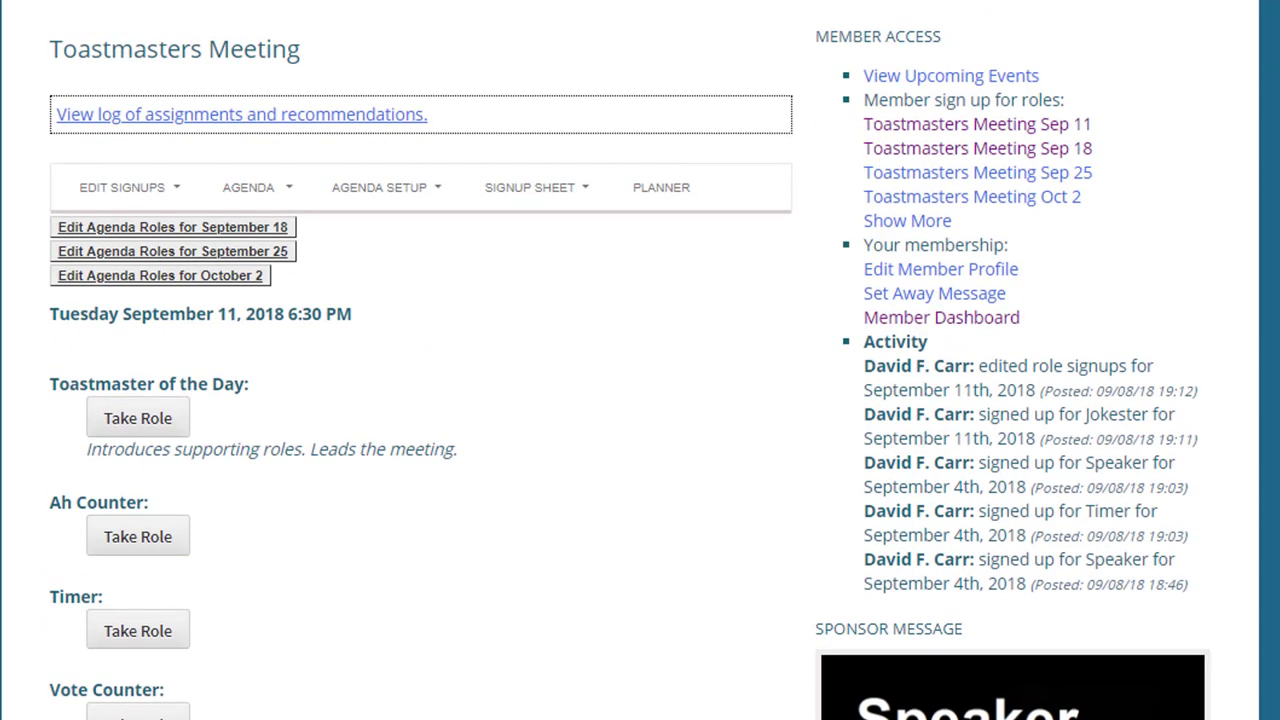
scroll(640, 400, "up", 3)
Reopen the September 11 meeting in signup editing mode
scroll(640, 400, "down", 4)
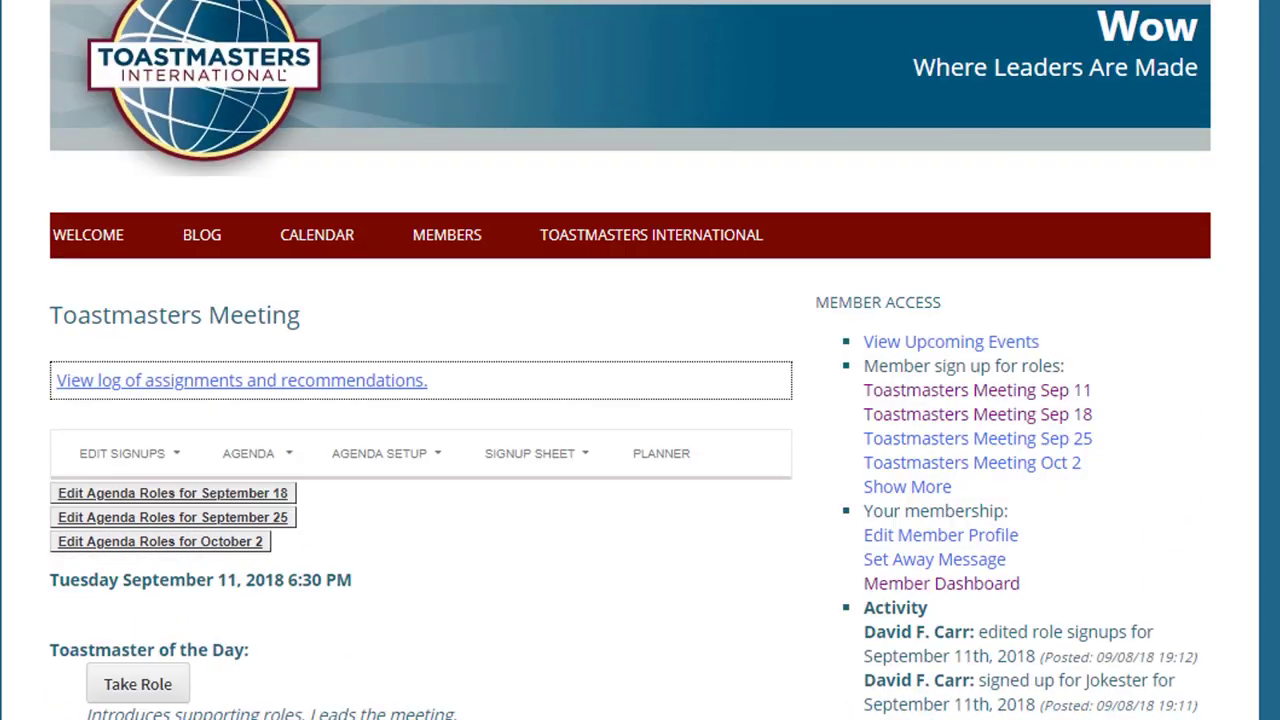
mouse_move(103, 197)
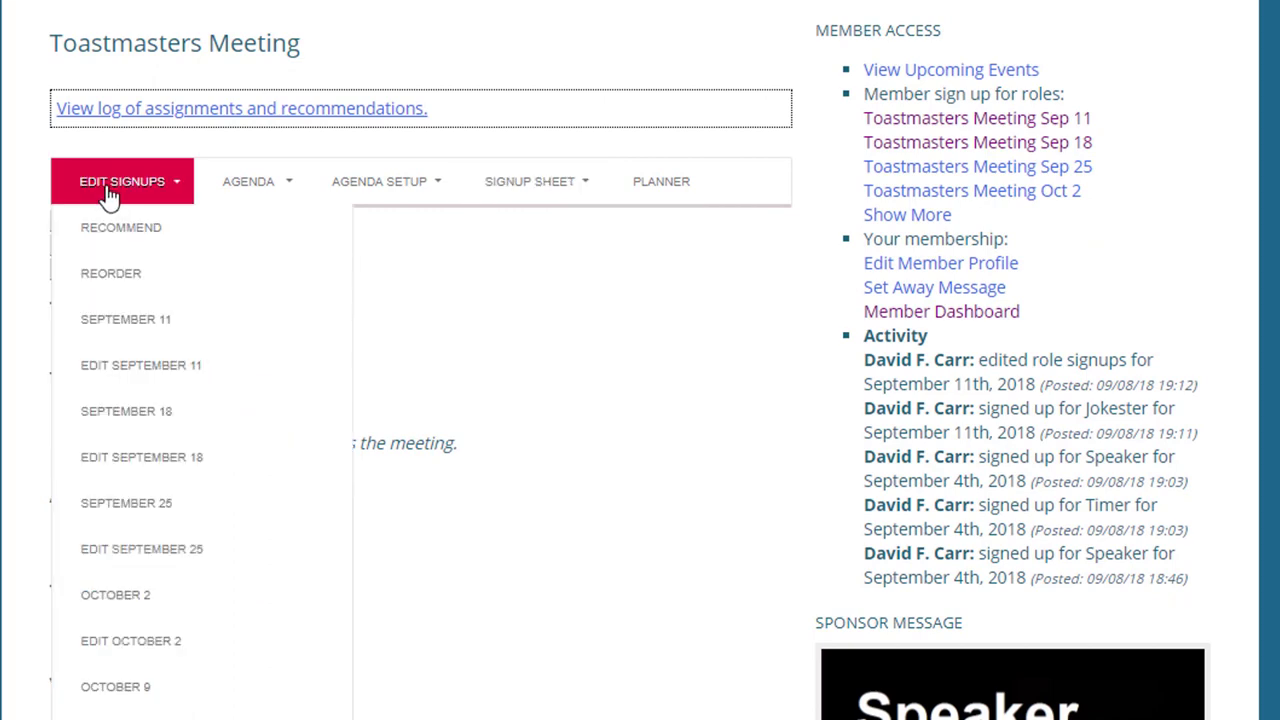
left_click(109, 197)
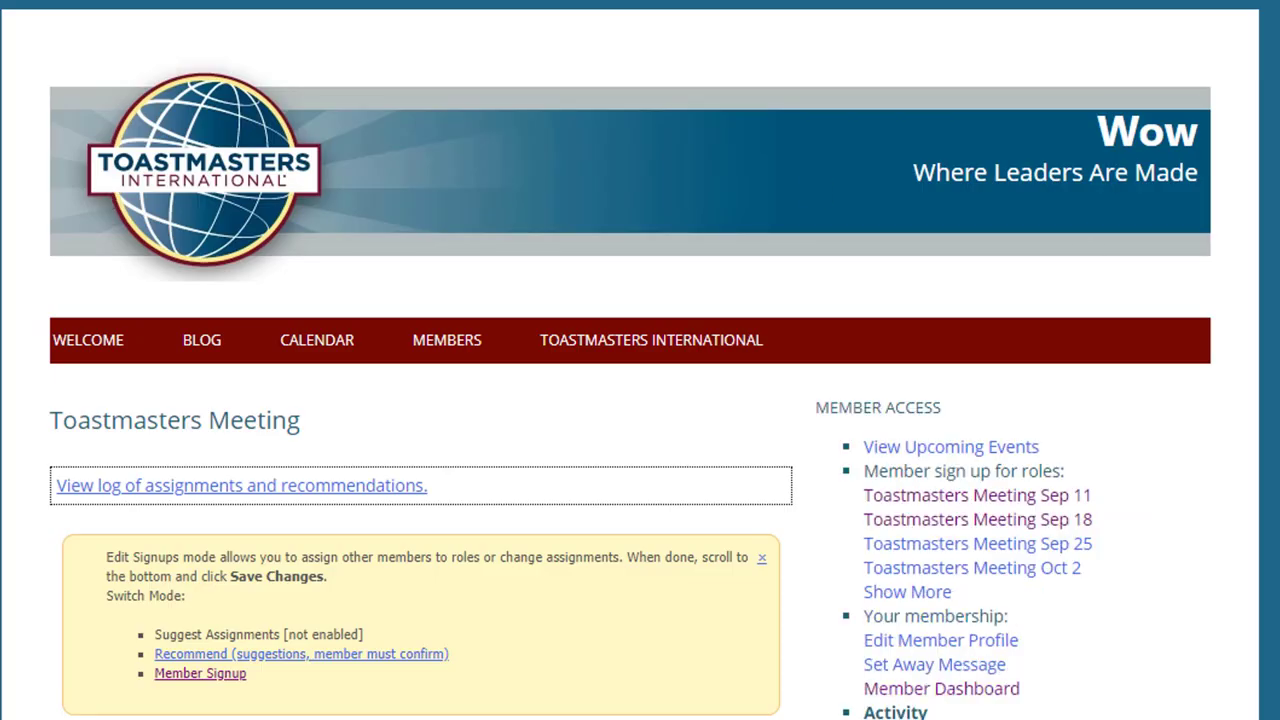
Examine the timing of every role and note on the September 11 signup editing page, through the end of the meeting
scroll(640, 360, "down", 7)
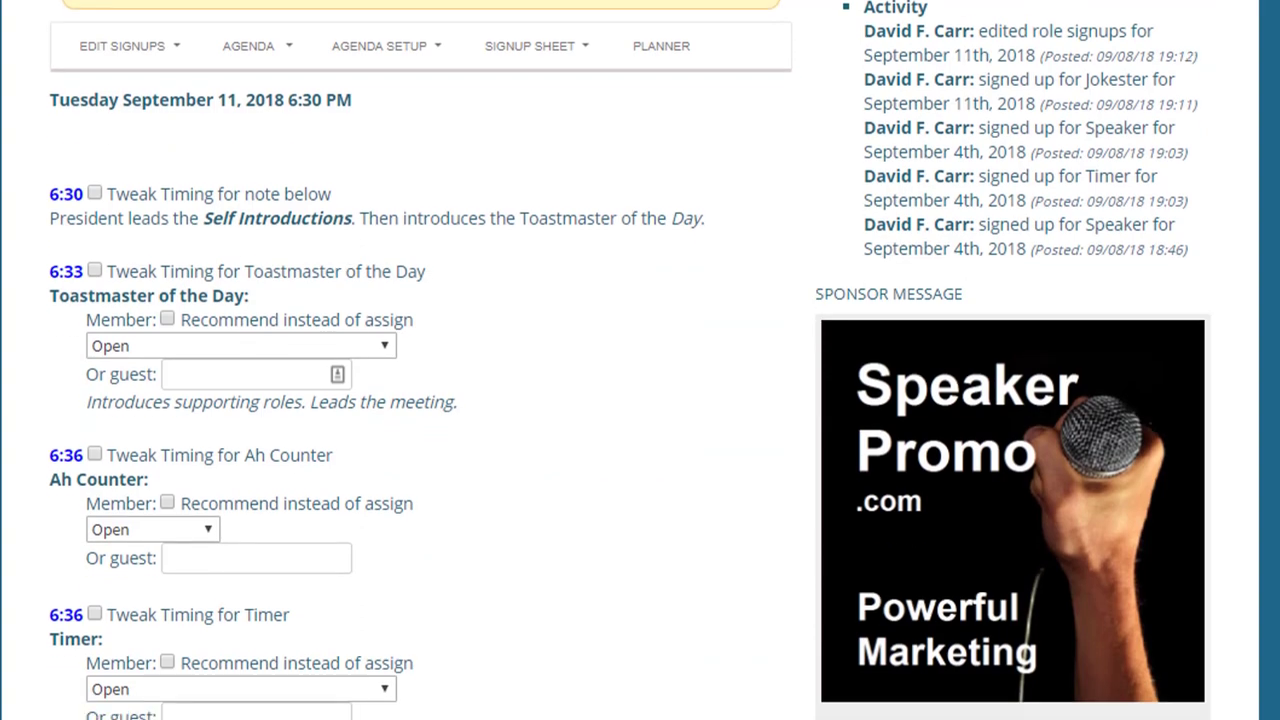
scroll(640, 360, "down", 1)
scroll(640, 360, "up", 1)
scroll(640, 360, "down", 1)
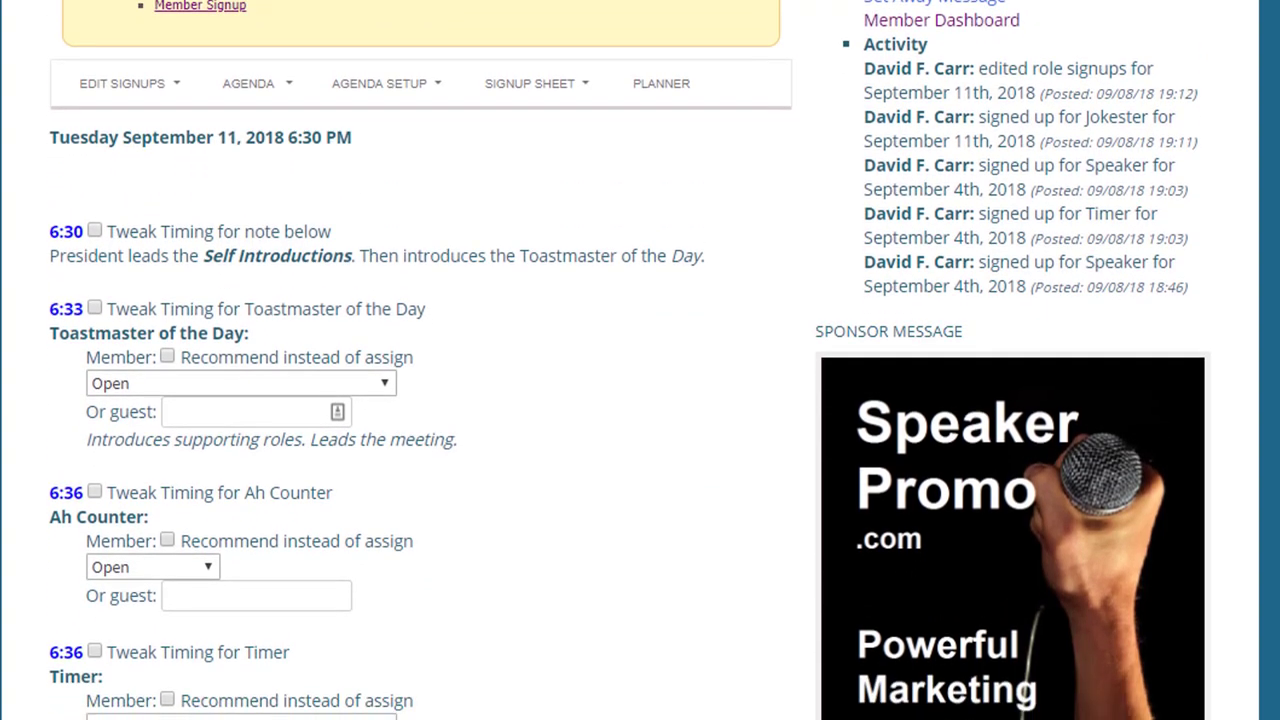
scroll(640, 360, "down", 11)
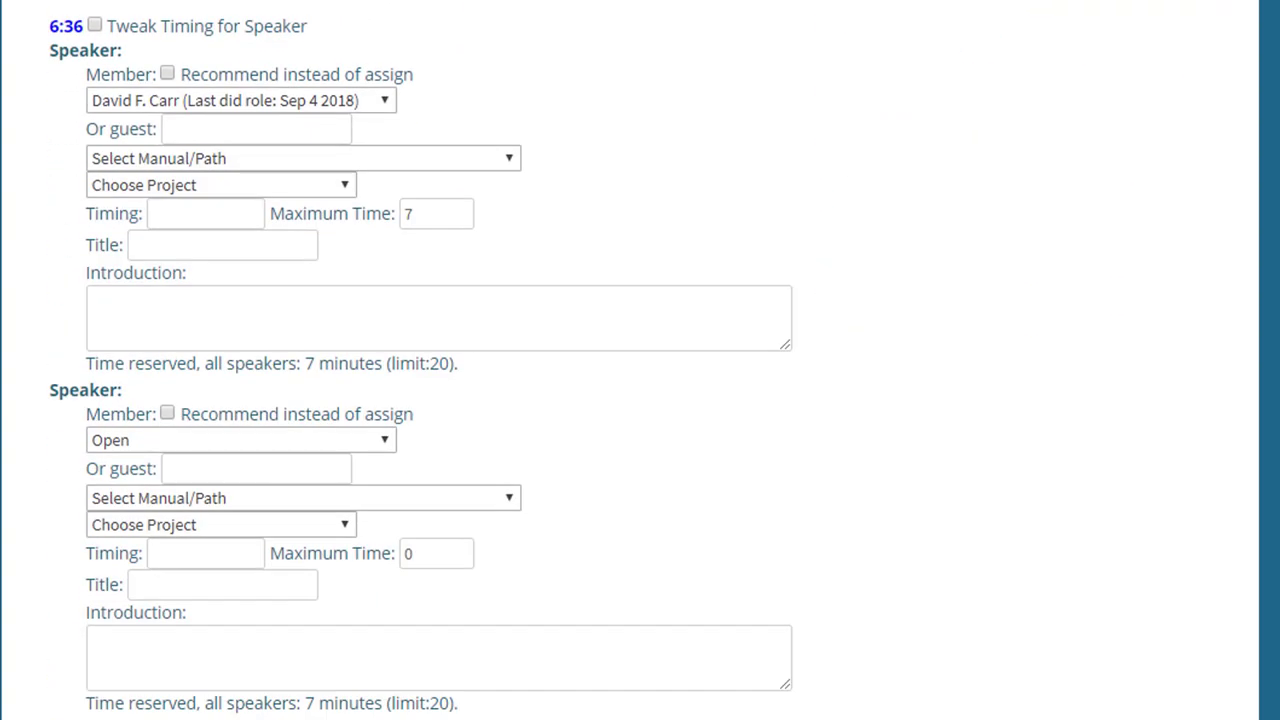
scroll(640, 360, "down", 14)
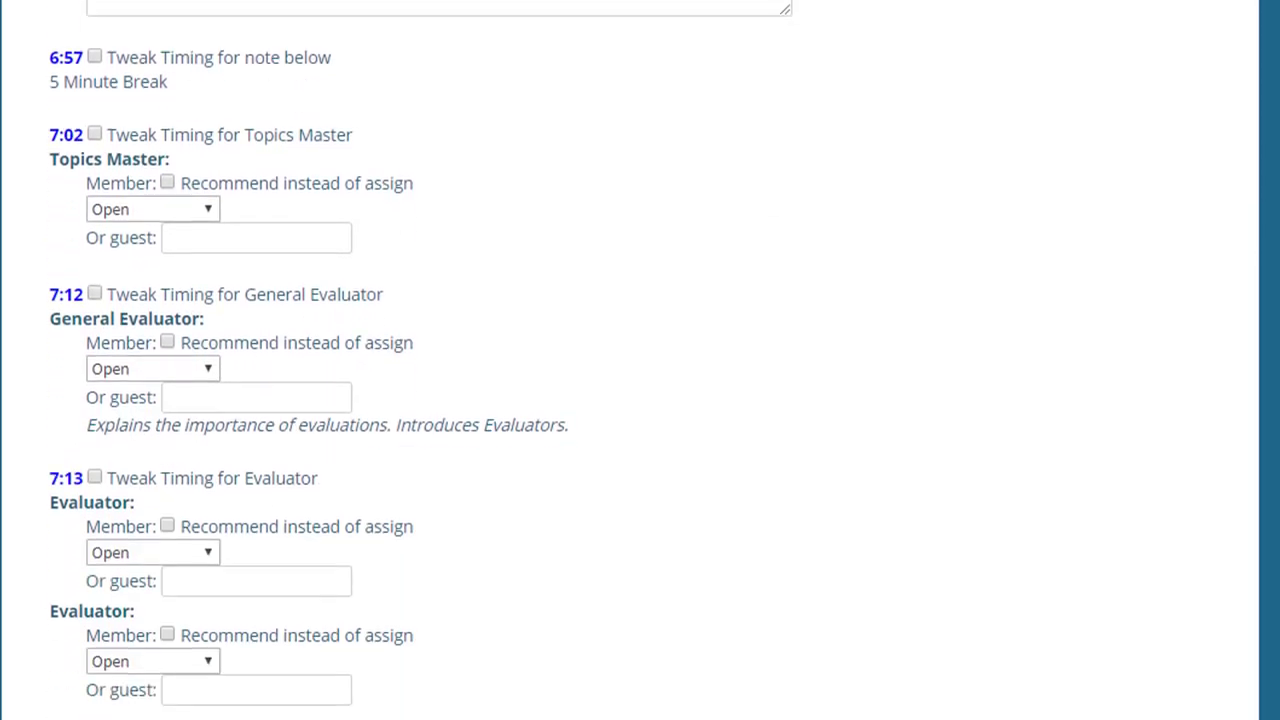
scroll(640, 360, "down", 7)
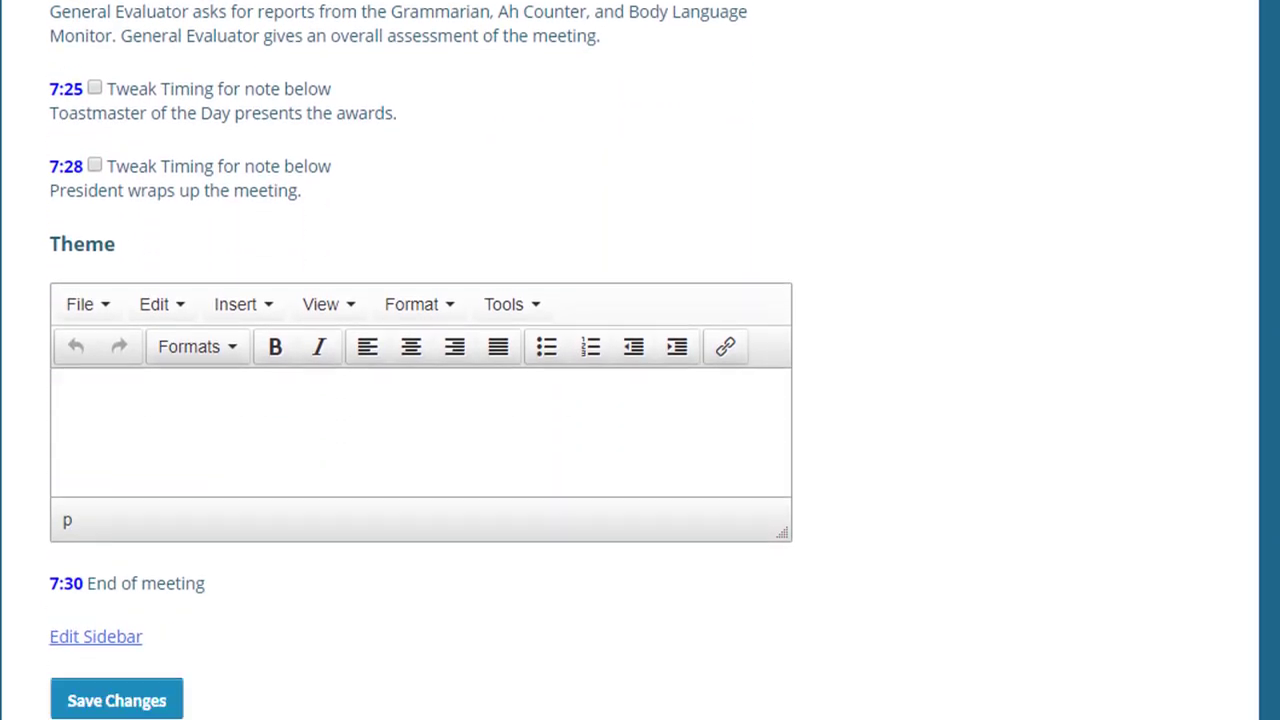
scroll(640, 360, "down", 1)
scroll(640, 360, "down", 1)
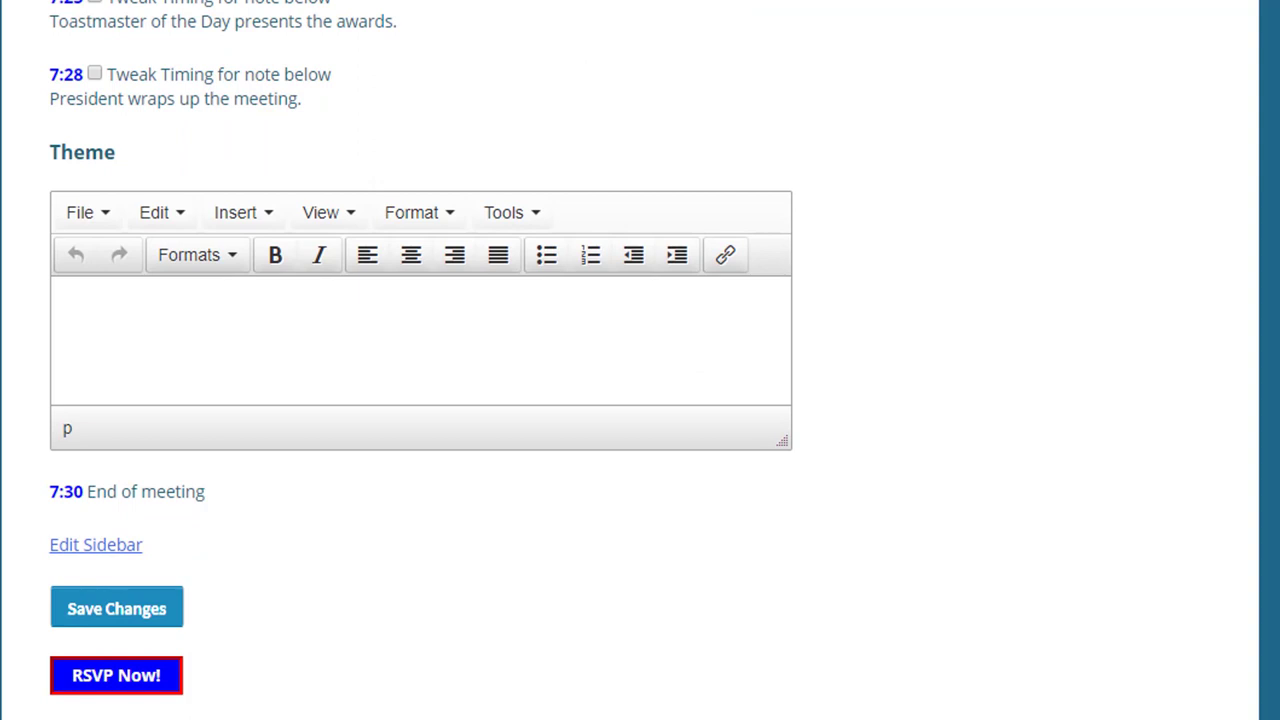
scroll(640, 360, "up", 2)
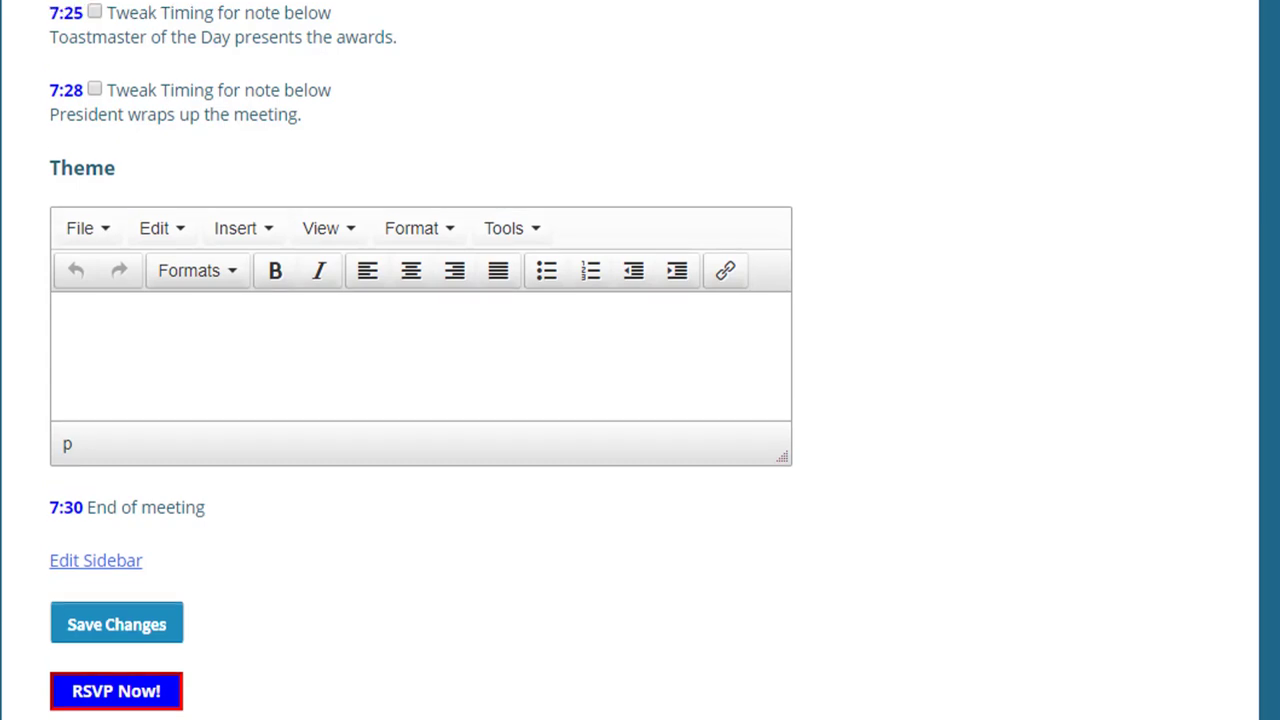
scroll(420, 360, "up", 10)
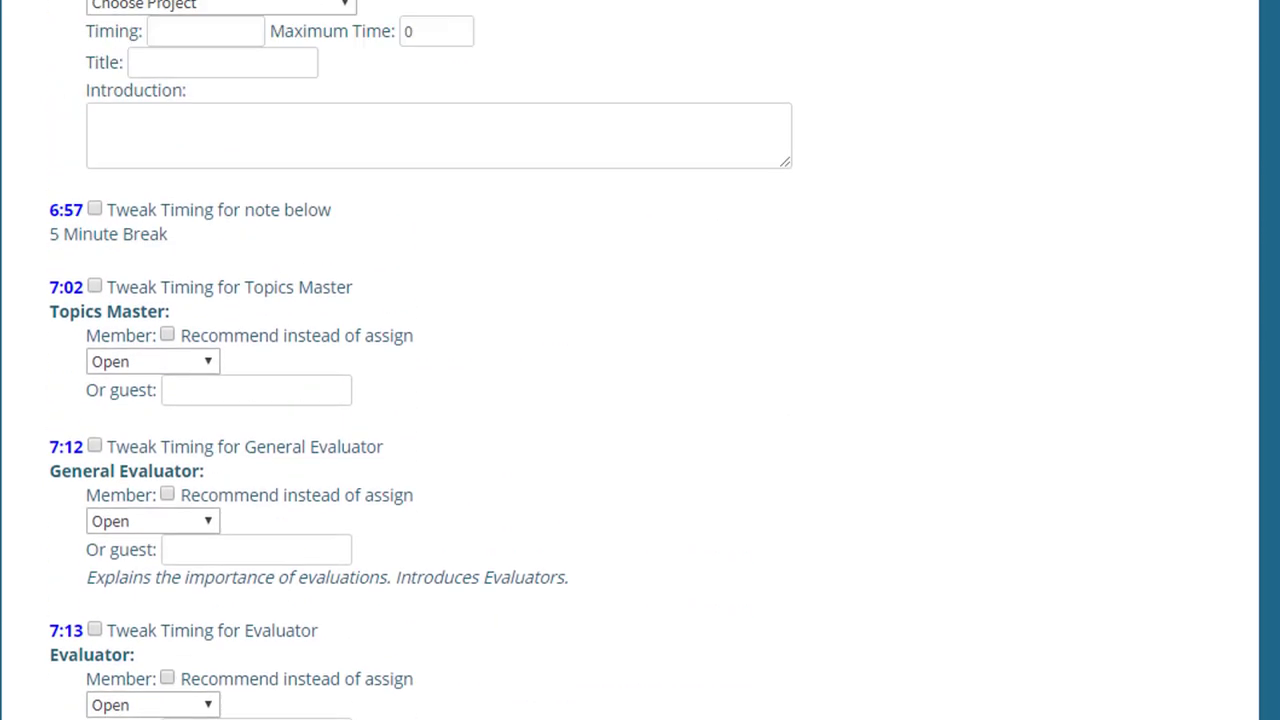
scroll(640, 360, "up", 20)
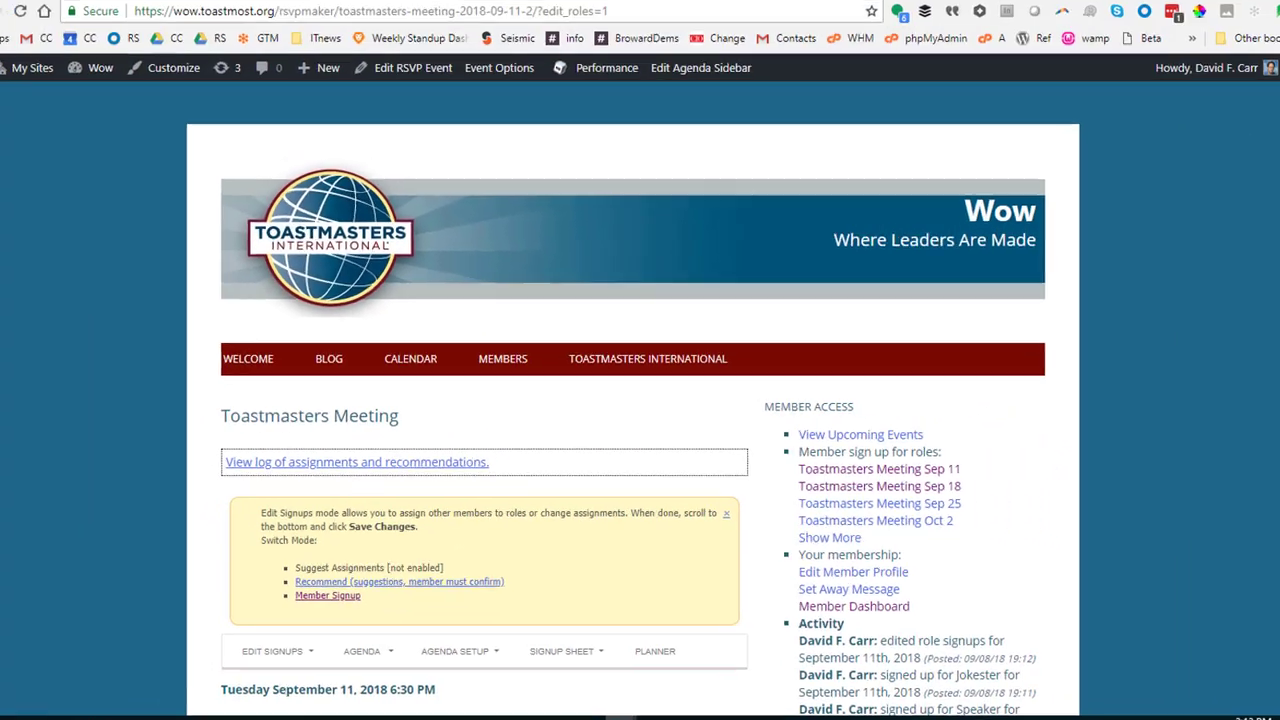
Open the Toastmasters Meeting event template in signup editing mode and check its end-of-meeting time
left_click(137, 129)
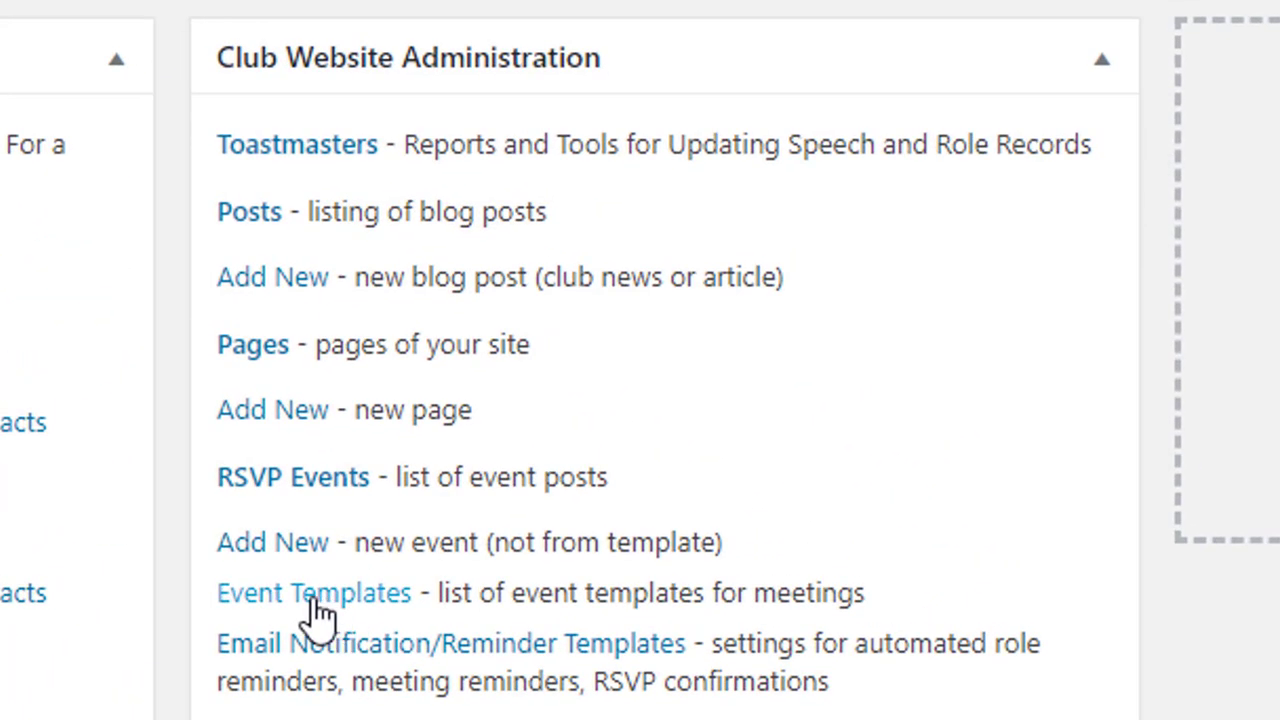
left_click(313, 600)
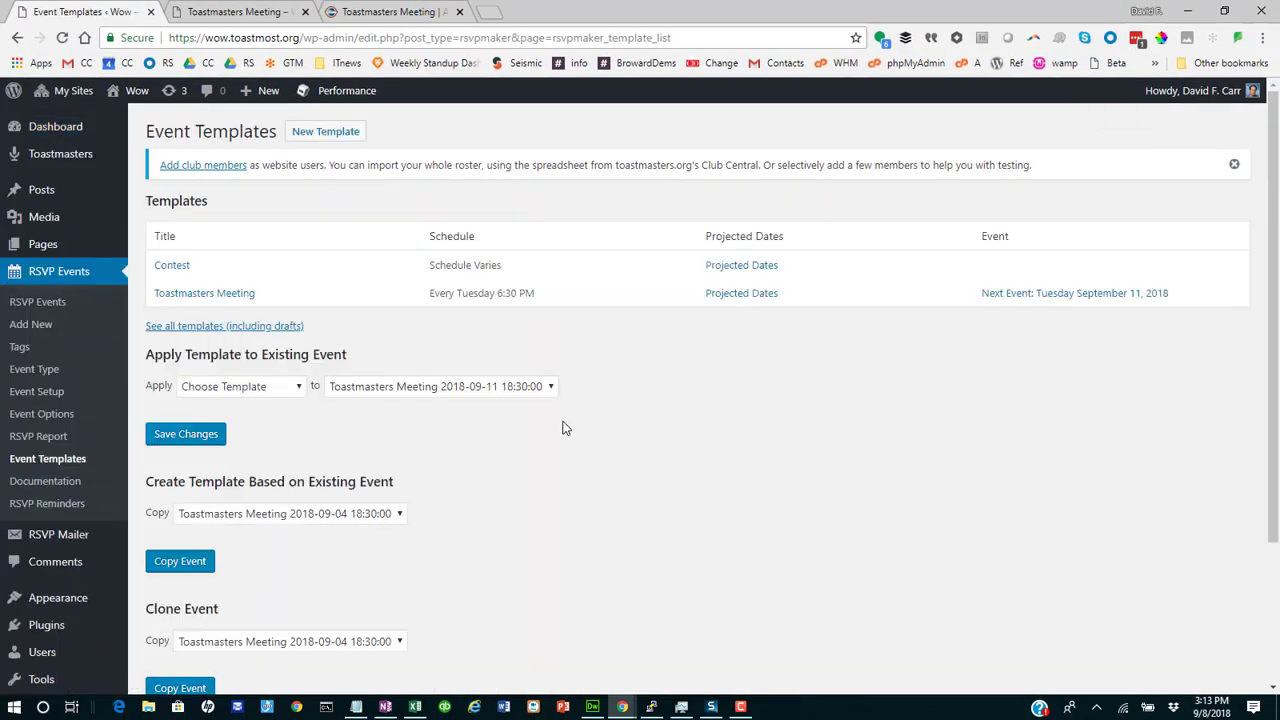
left_click(192, 296)
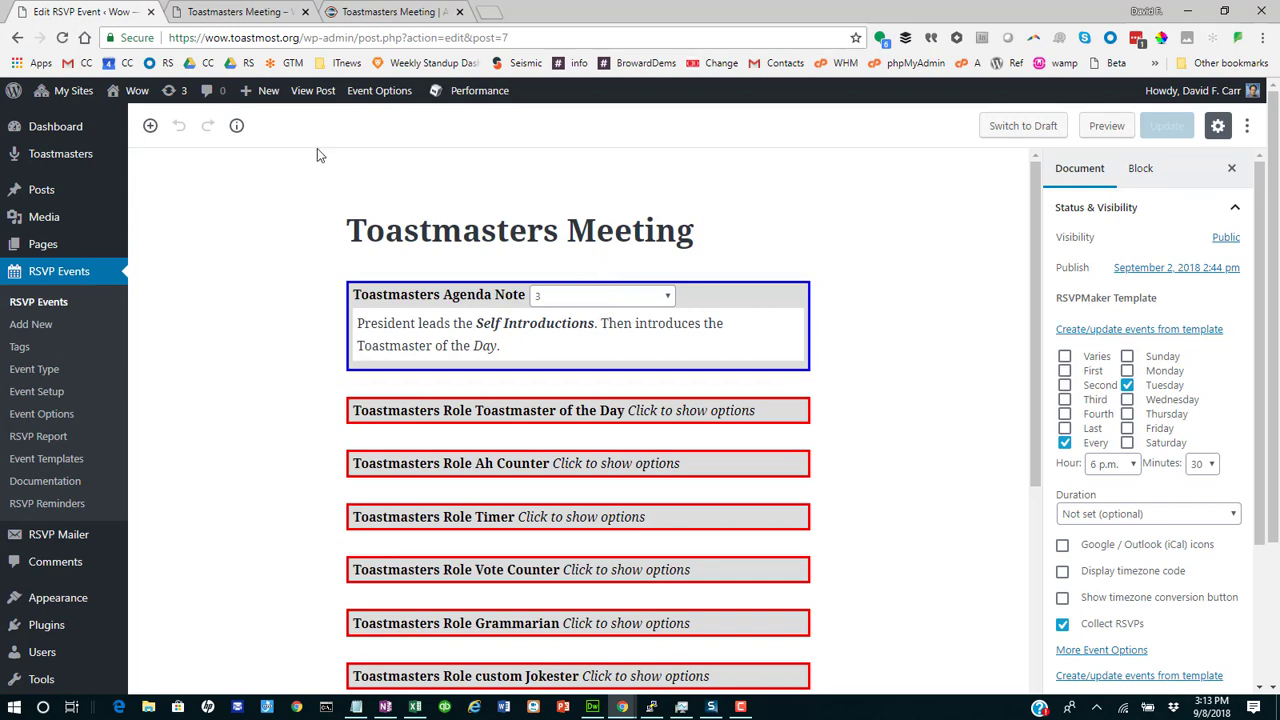
left_click(312, 92)
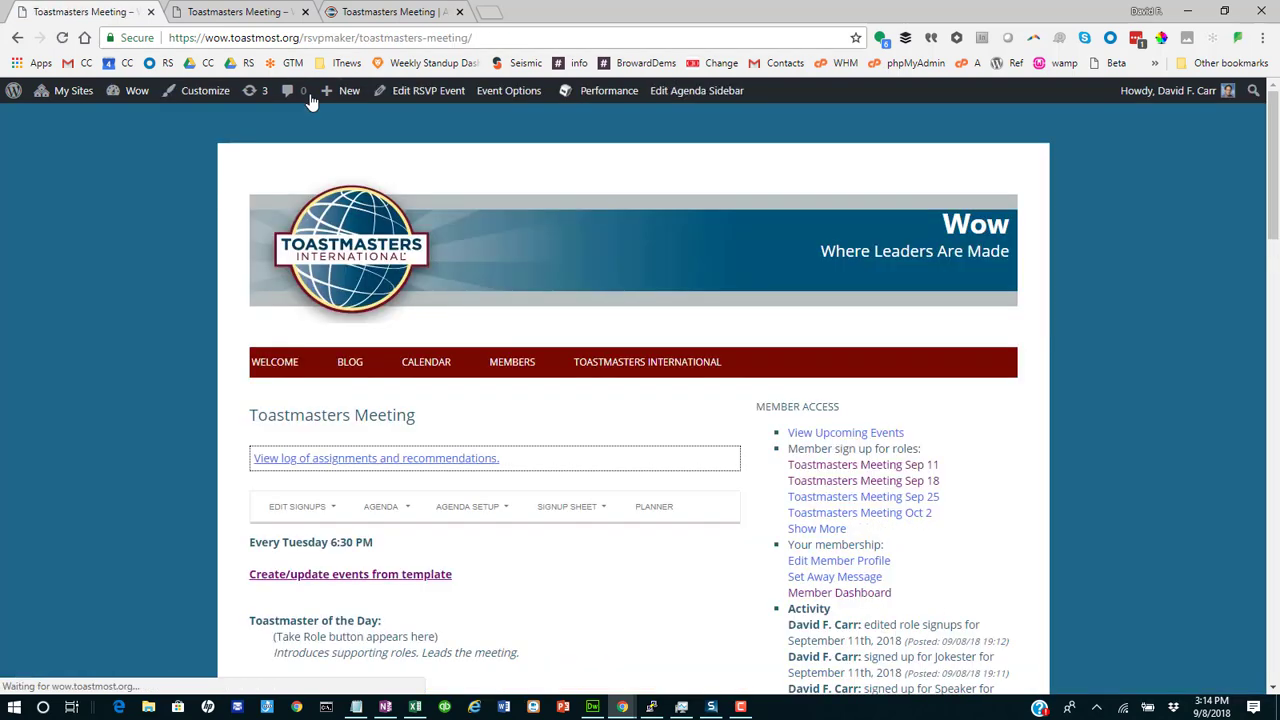
left_click(291, 512)
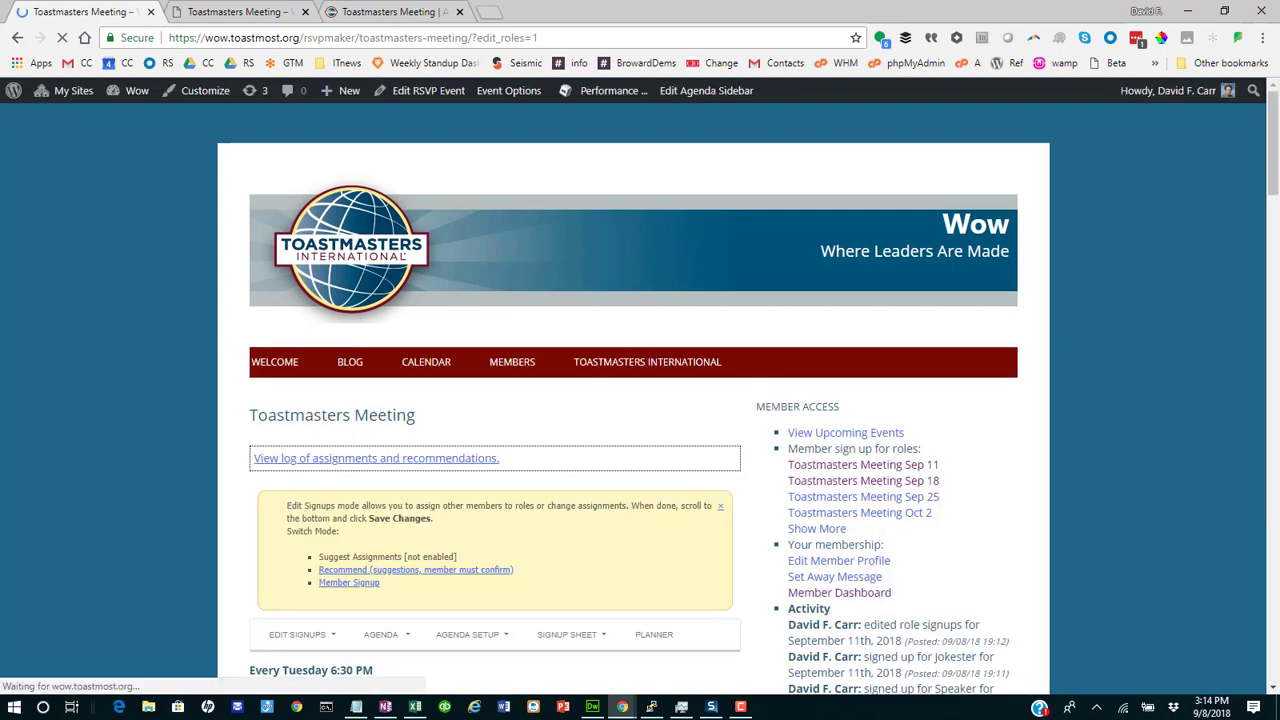
left_click_drag(1274, 157, 1271, 568)
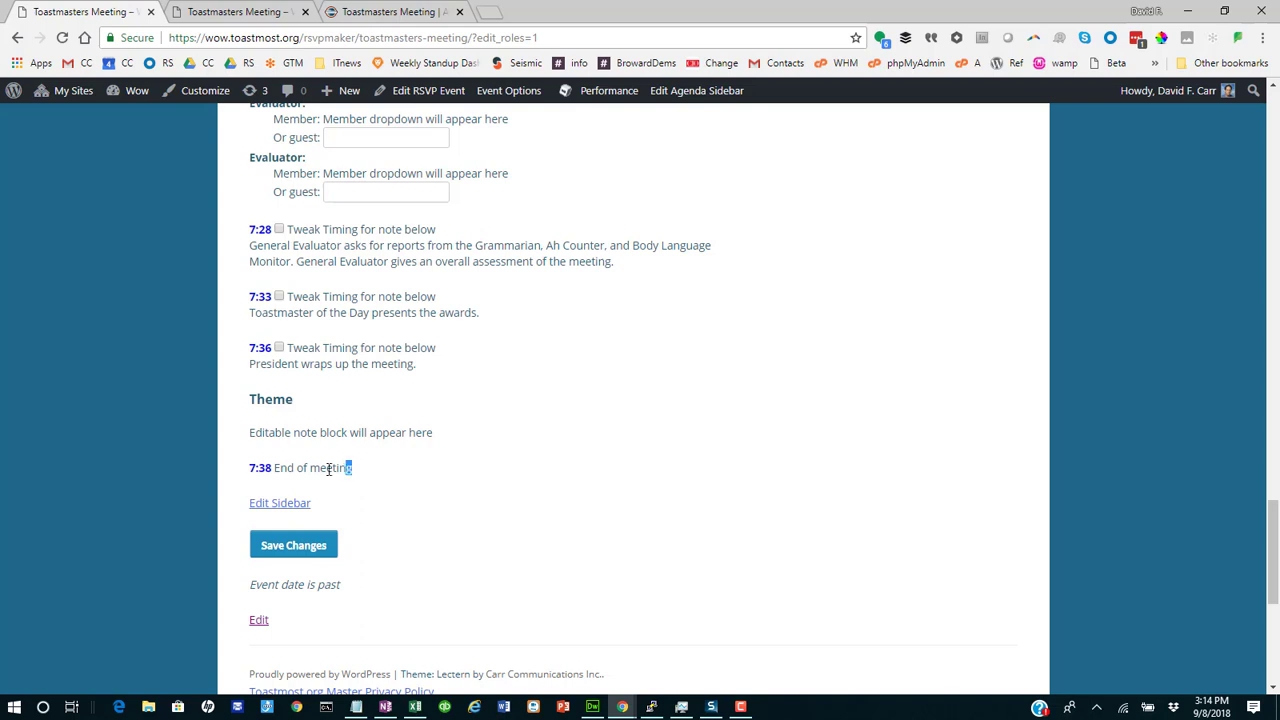
left_click_drag(329, 468, 244, 470)
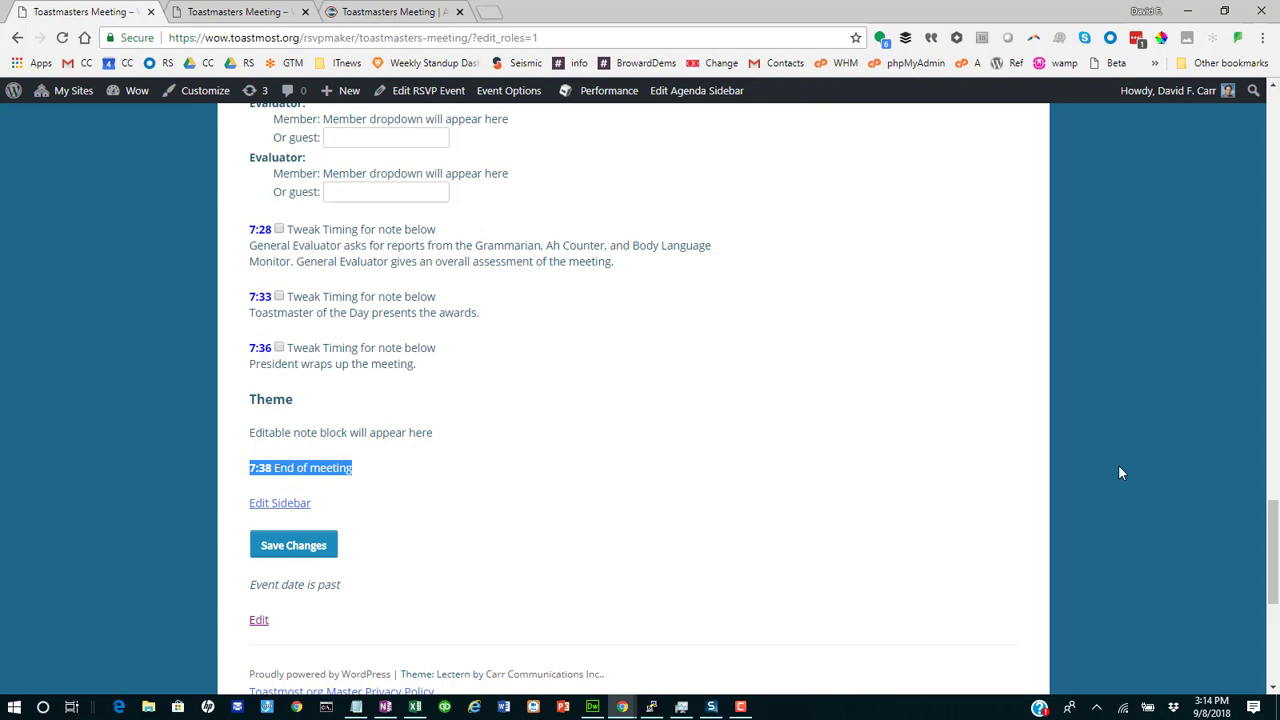
Tweak the template timing to 1 minute for the opening Self Introductions note and 2 minutes for Toastmaster of the Day
left_click_drag(1273, 540, 1276, 201)
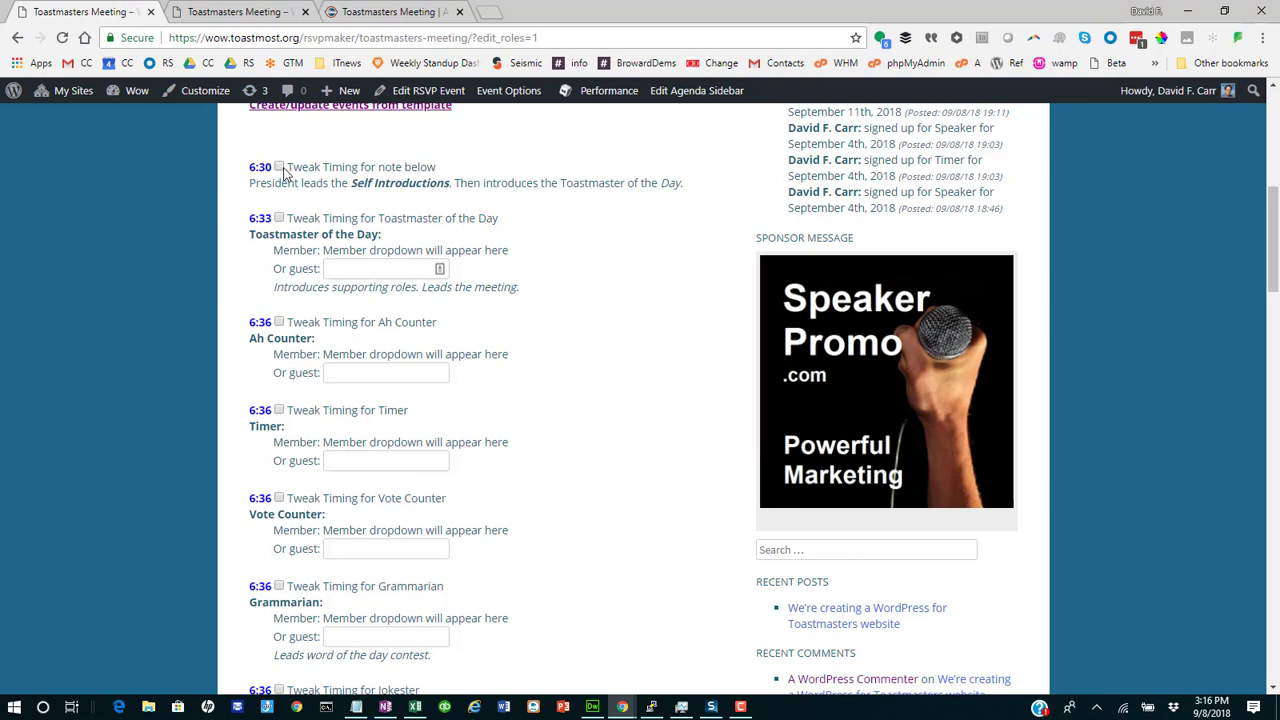
left_click(279, 168)
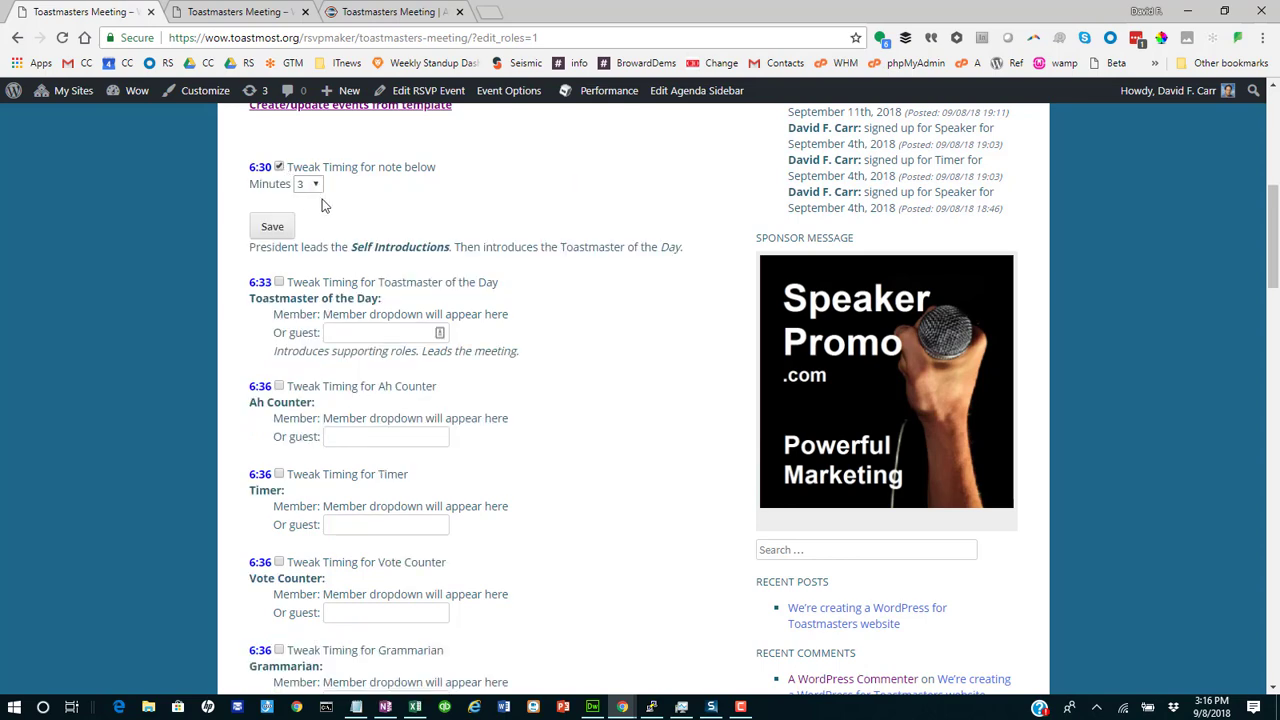
left_click(310, 185)
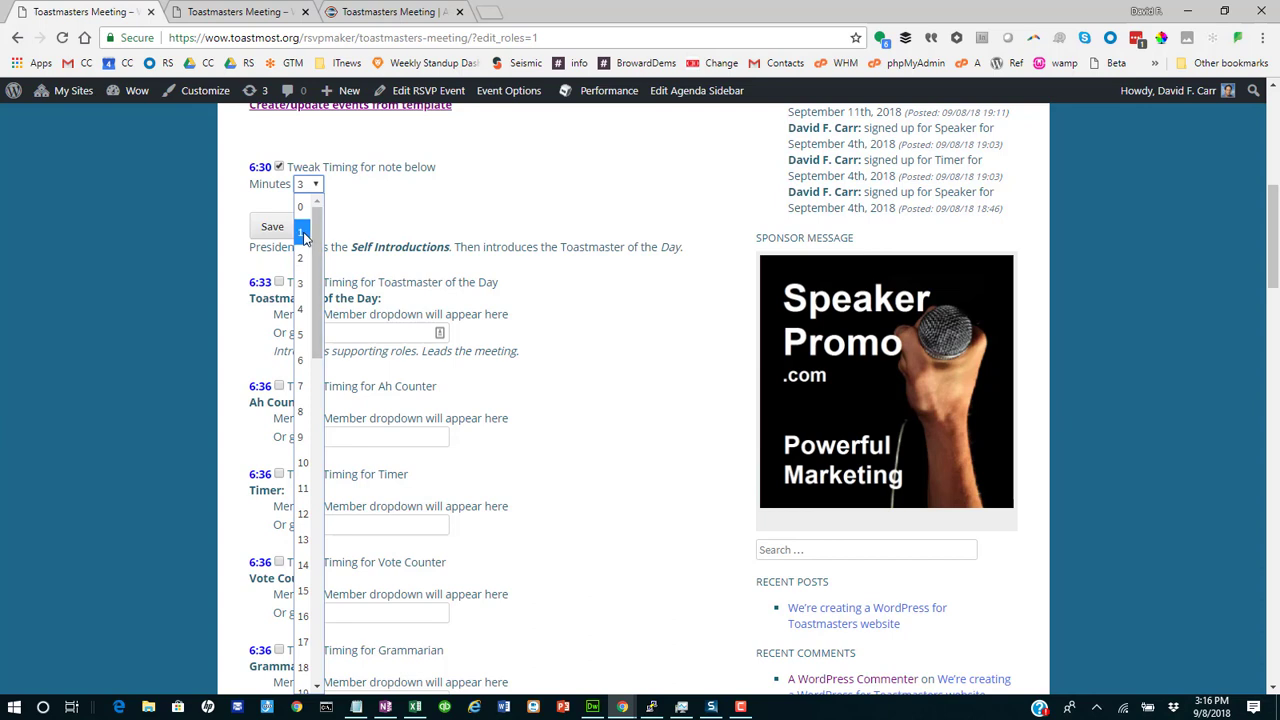
left_click(302, 232)
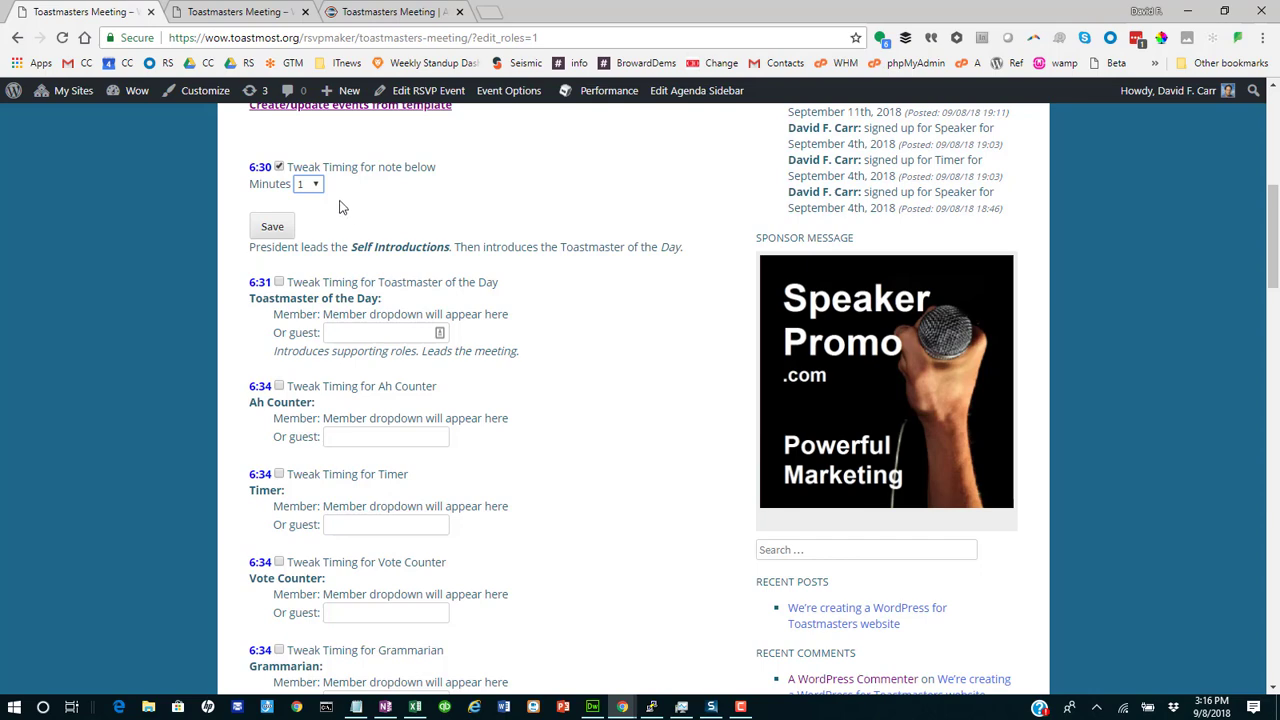
left_click(292, 281)
left_click(322, 299)
left_click(305, 330)
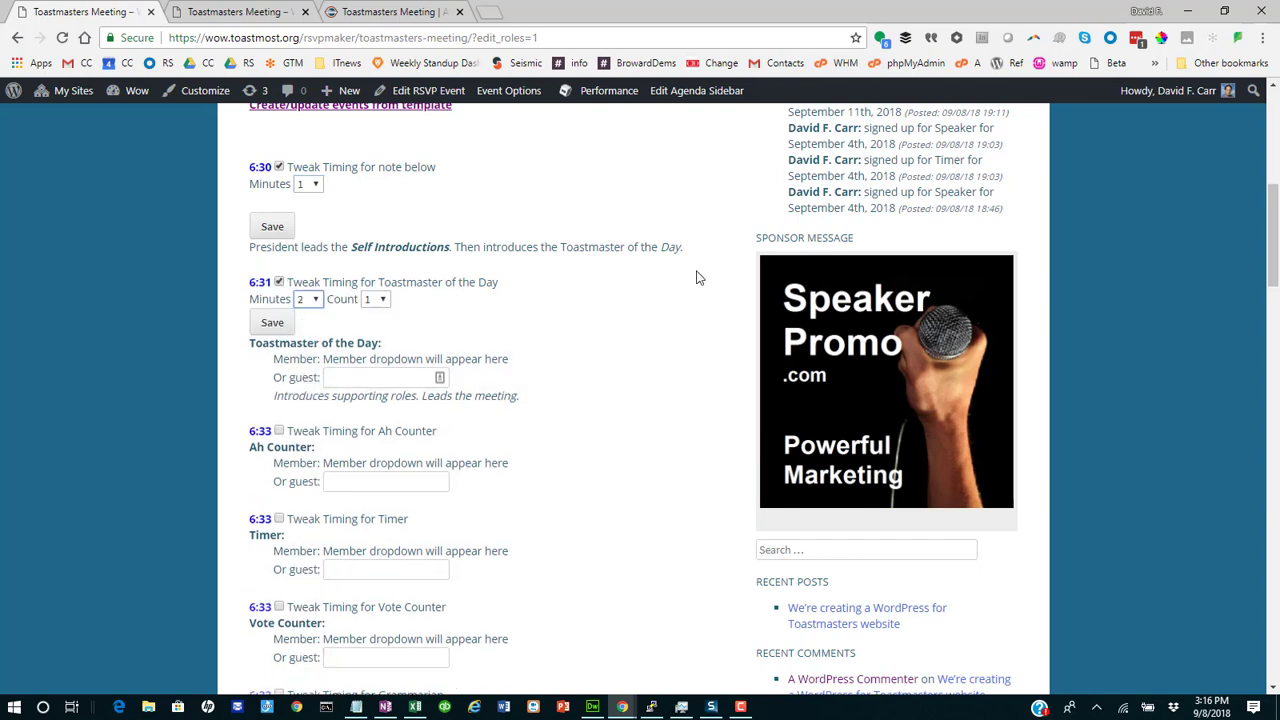
Set the General Evaluator reports note and the awards presentation note to 2 minutes each
left_click_drag(1274, 262, 1275, 510)
left_click(284, 408)
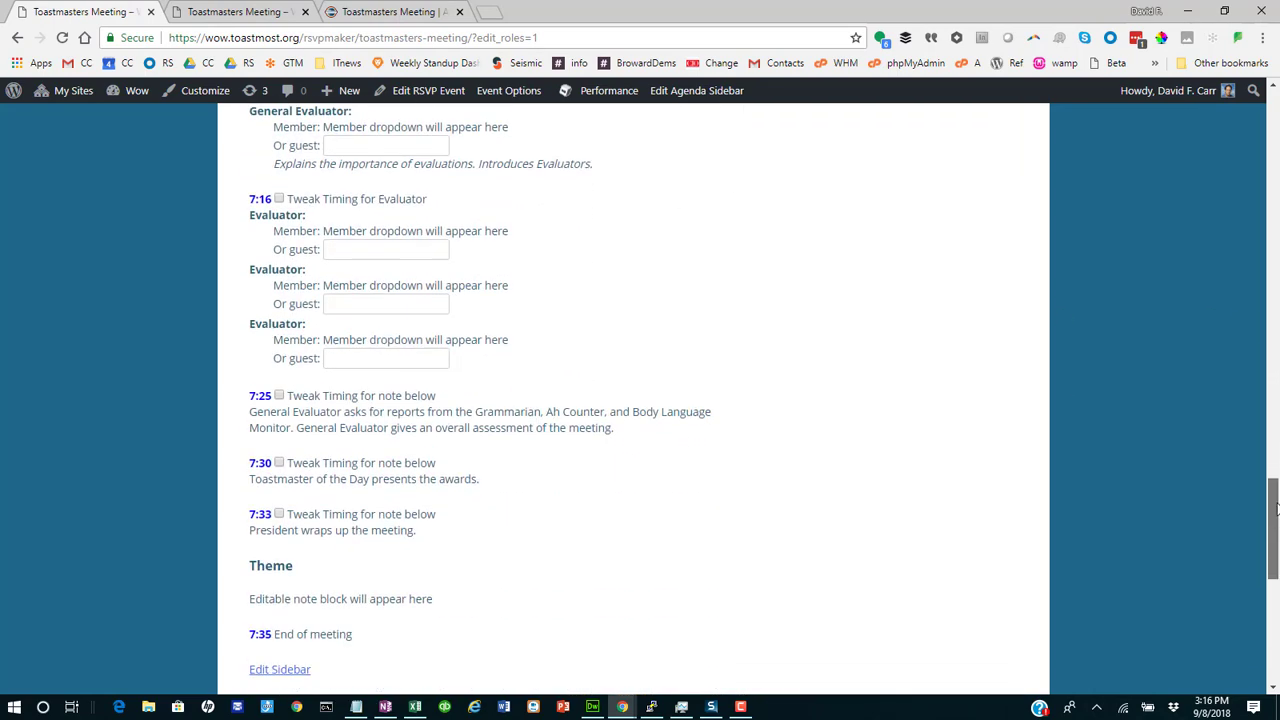
left_click(279, 396)
left_click(308, 412)
left_click(305, 62)
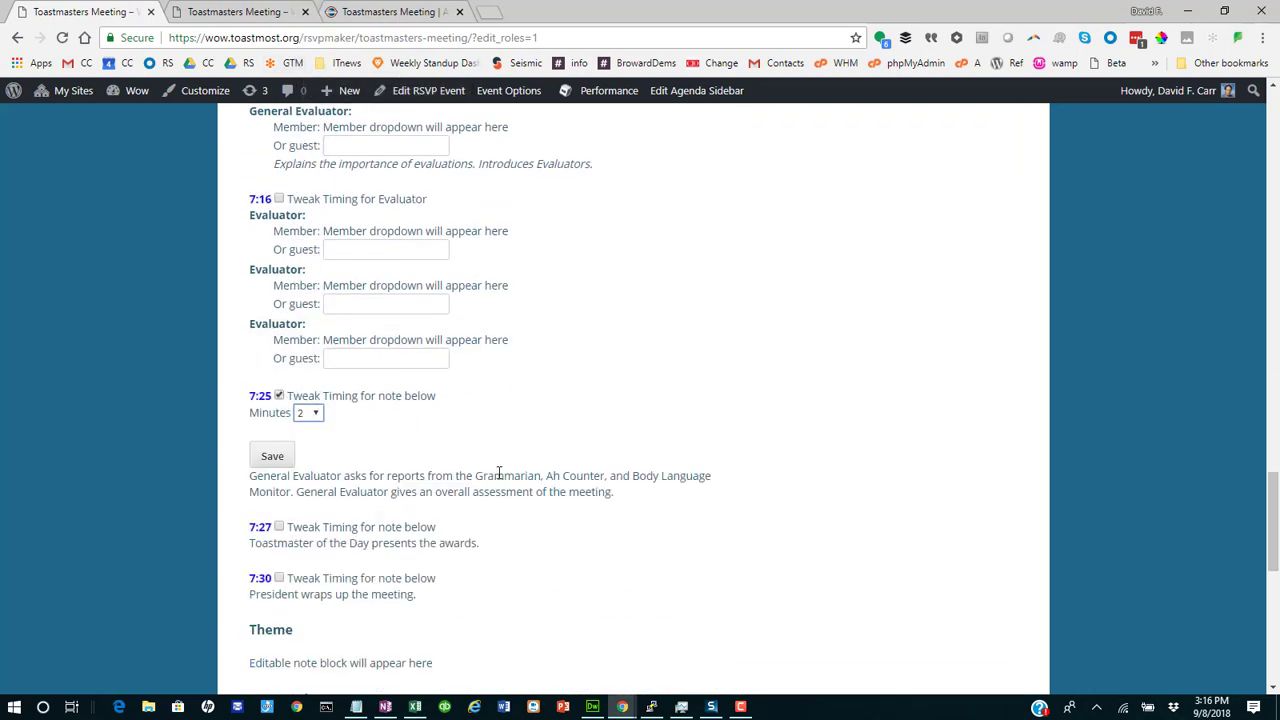
left_click(279, 527)
left_click(308, 543)
left_click(286, 90)
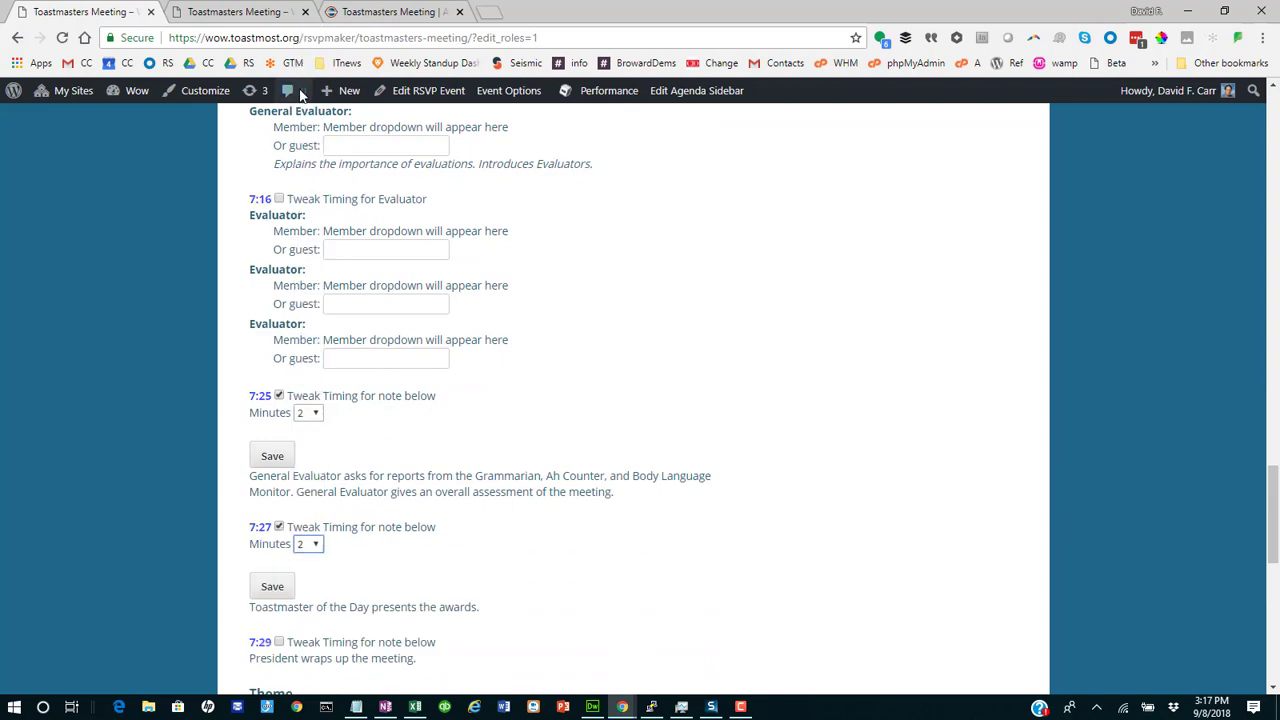
Set the President's wrap-up note to 1 minute and save the template changes
left_click(279, 642)
left_click(308, 658)
left_click(305, 148)
scroll(300, 500, "down", 4)
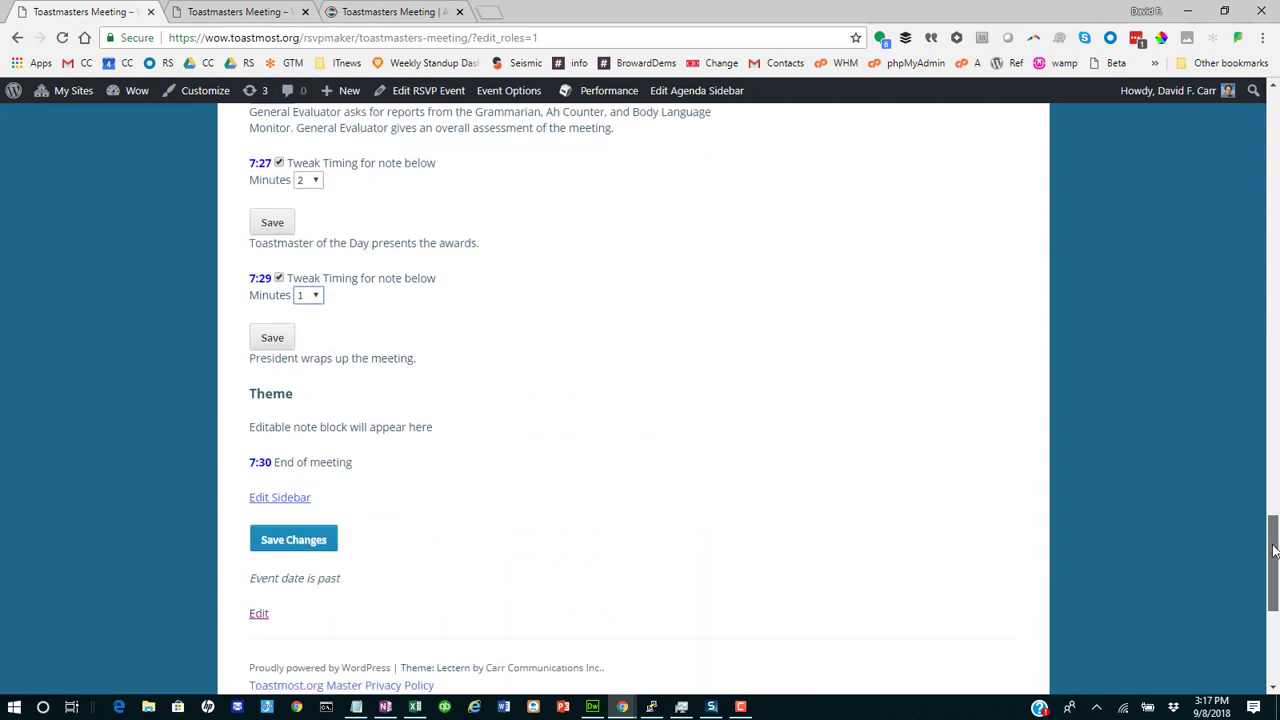
left_click(293, 540)
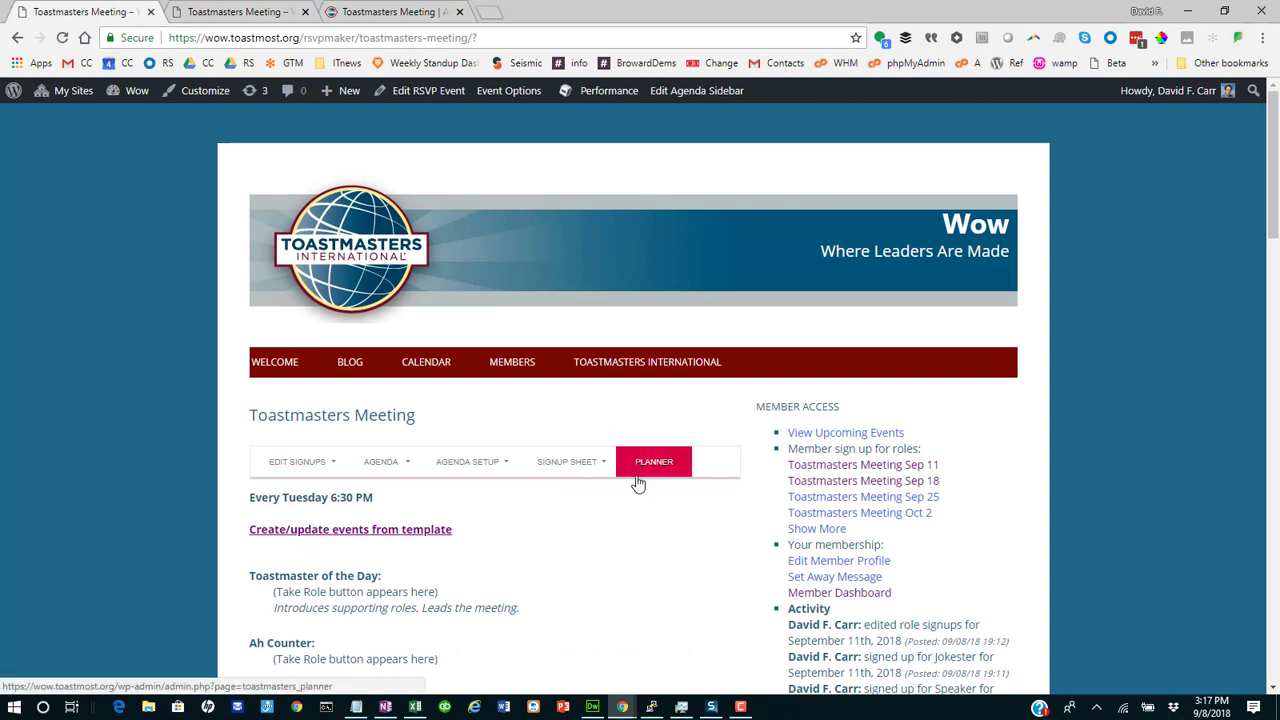
Update all already scheduled Toastmasters Meeting events from the template, including September 11
left_click(338, 532)
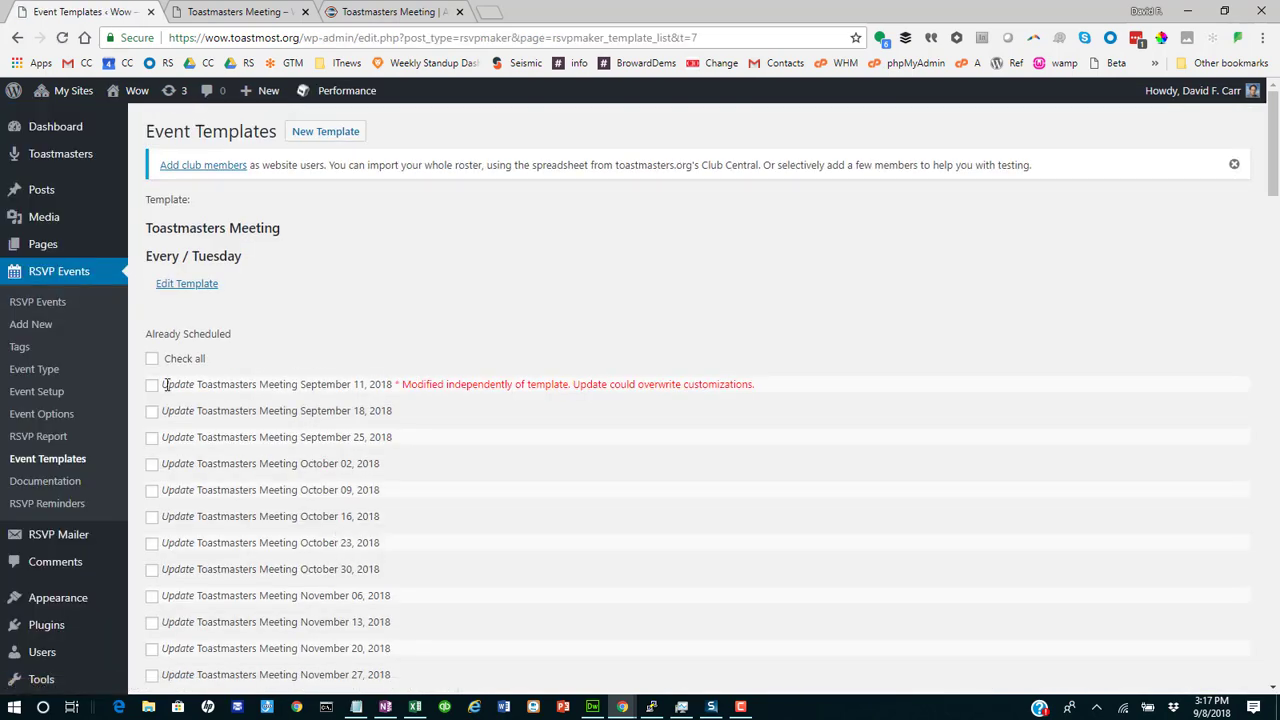
left_click(152, 358)
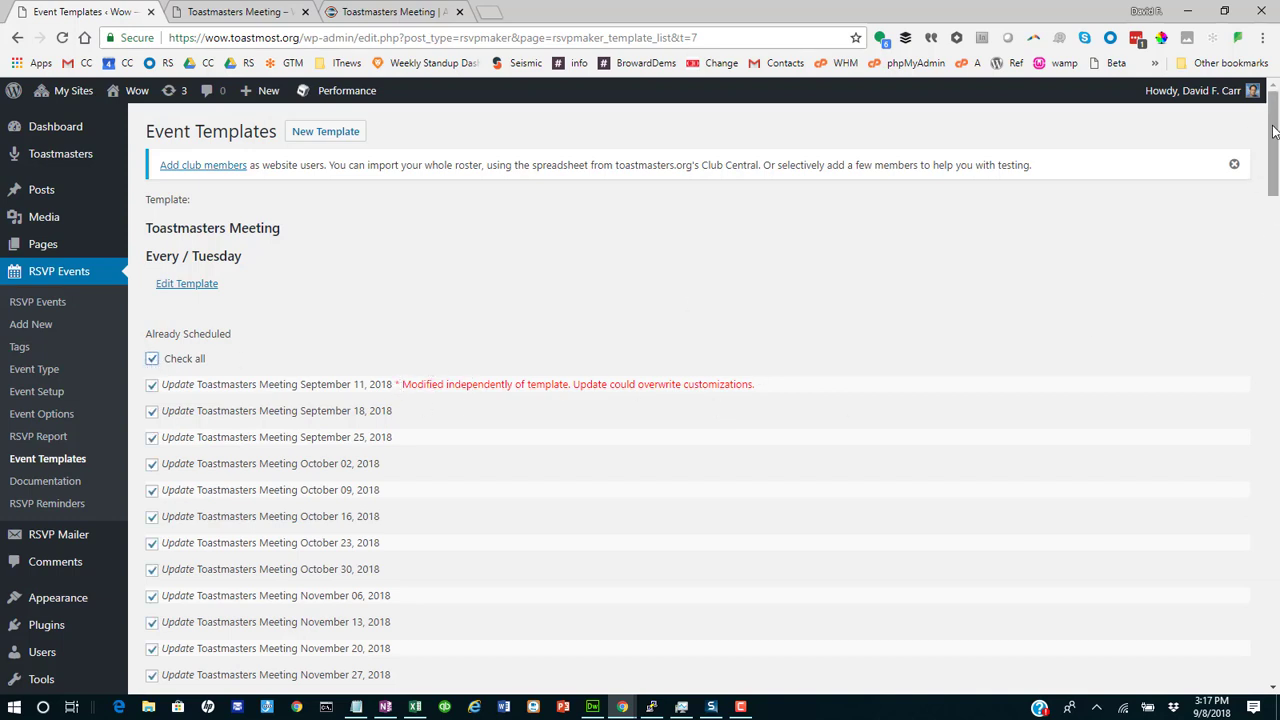
left_click_drag(1273, 133, 1273, 233)
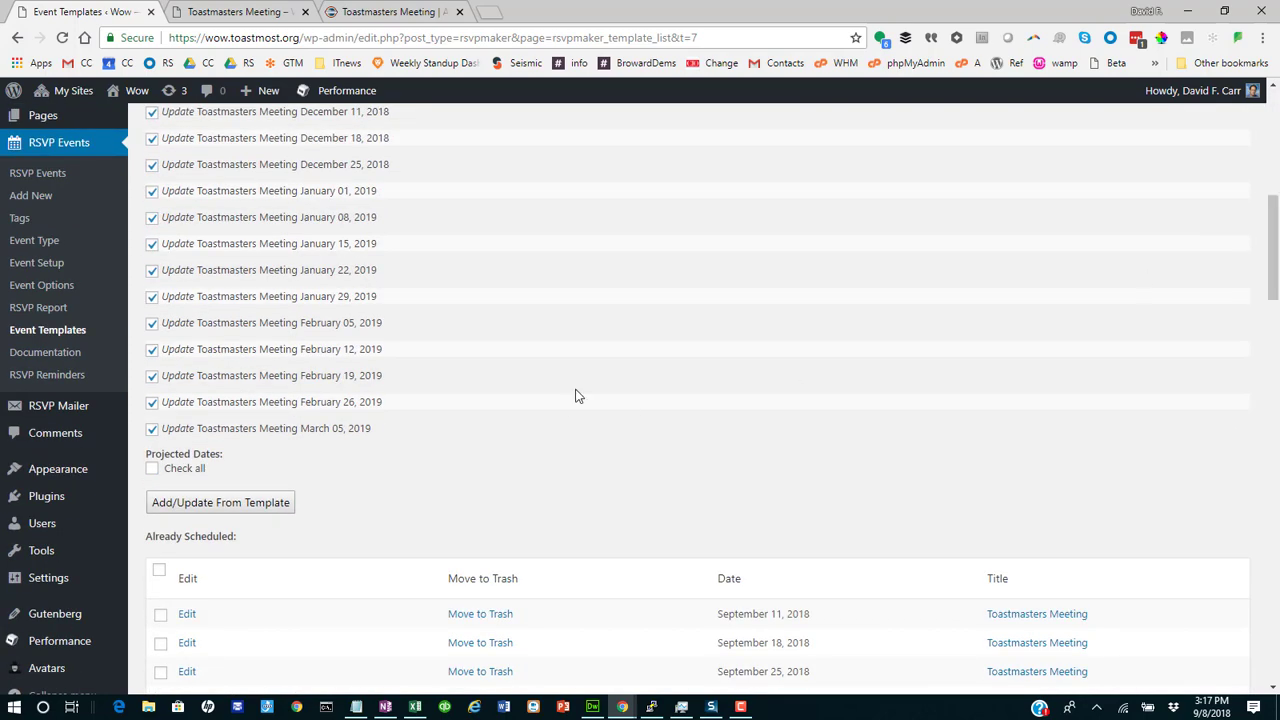
left_click(250, 509)
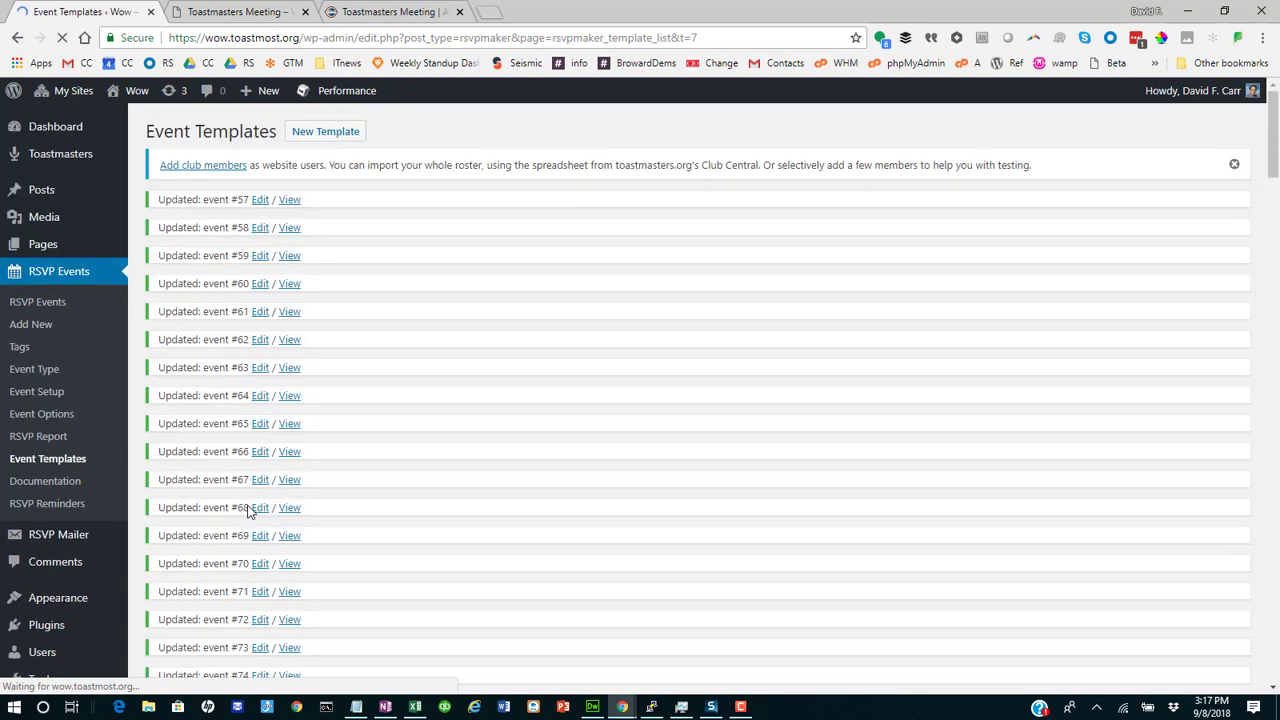
View the updated September 11 event and show its agenda without printing
left_click(291, 201)
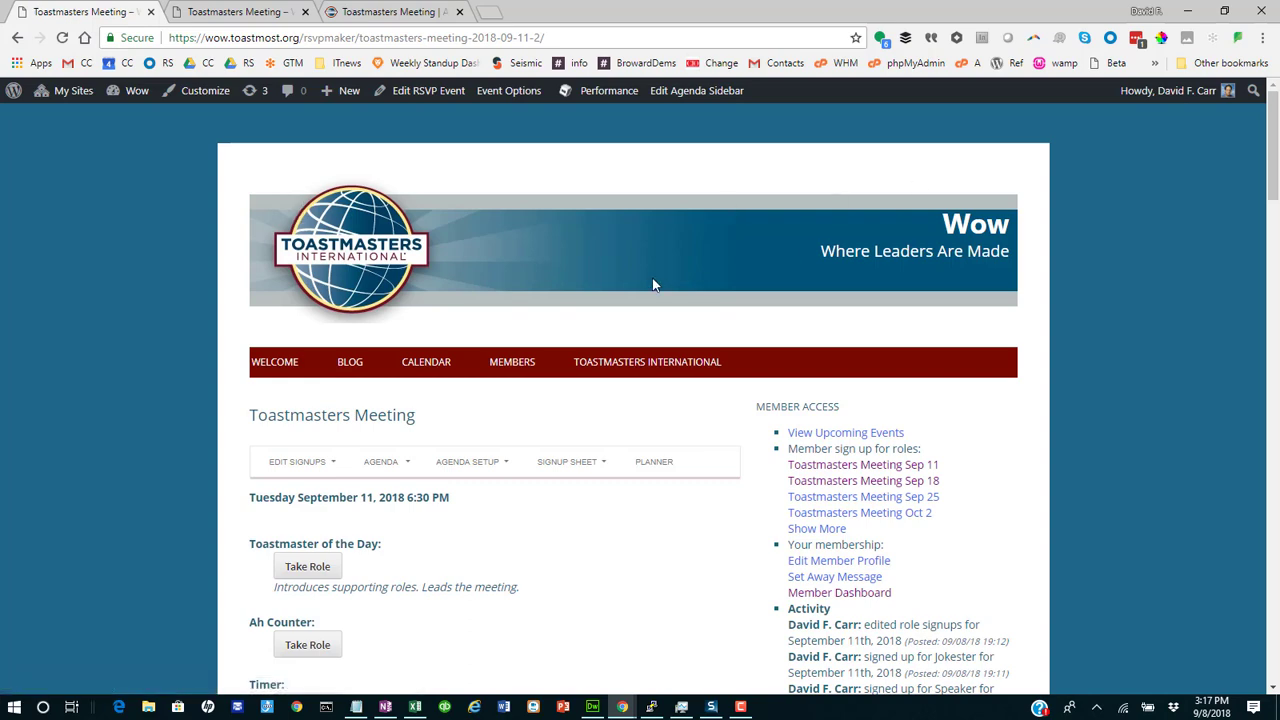
left_click(386, 462)
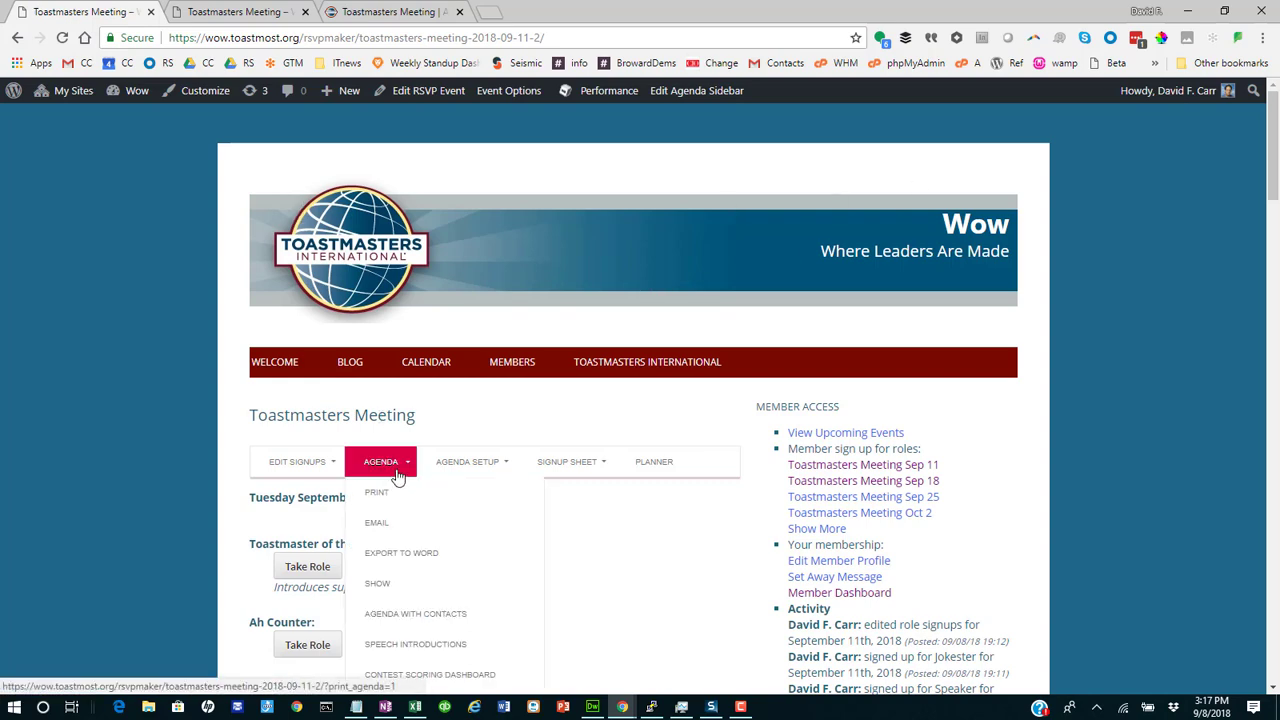
left_click(410, 580)
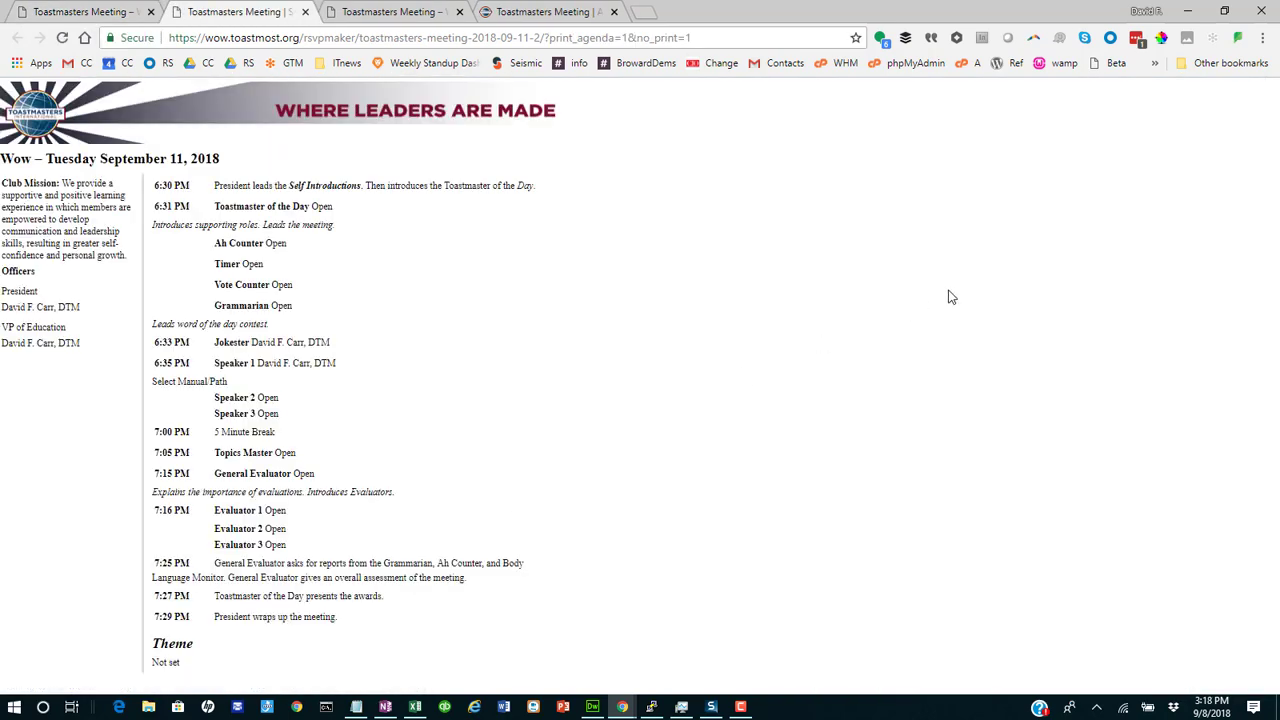